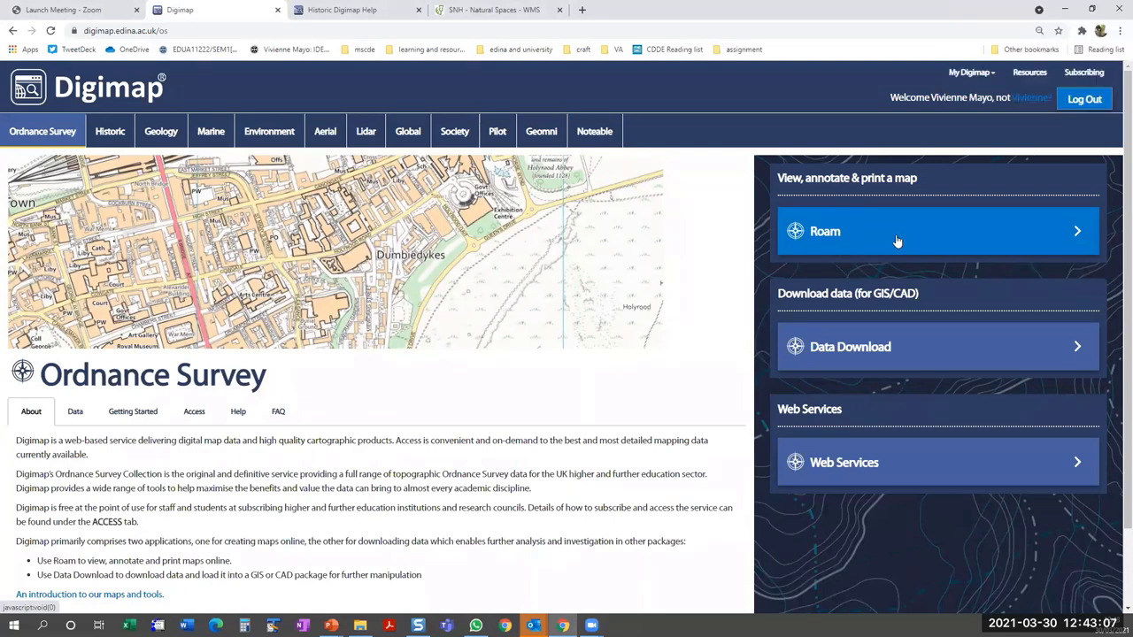
# - Open the Ordnance Survey Roam map viewer, search for york and go to the place York (York)
pyautogui.click(896, 240)
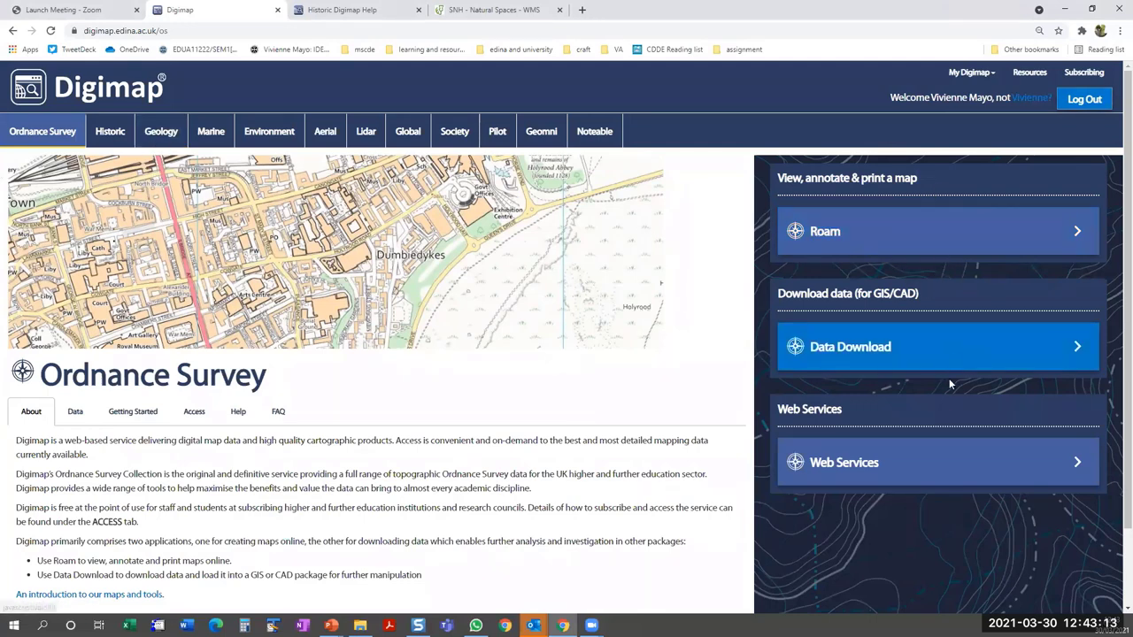
pyautogui.click(976, 243)
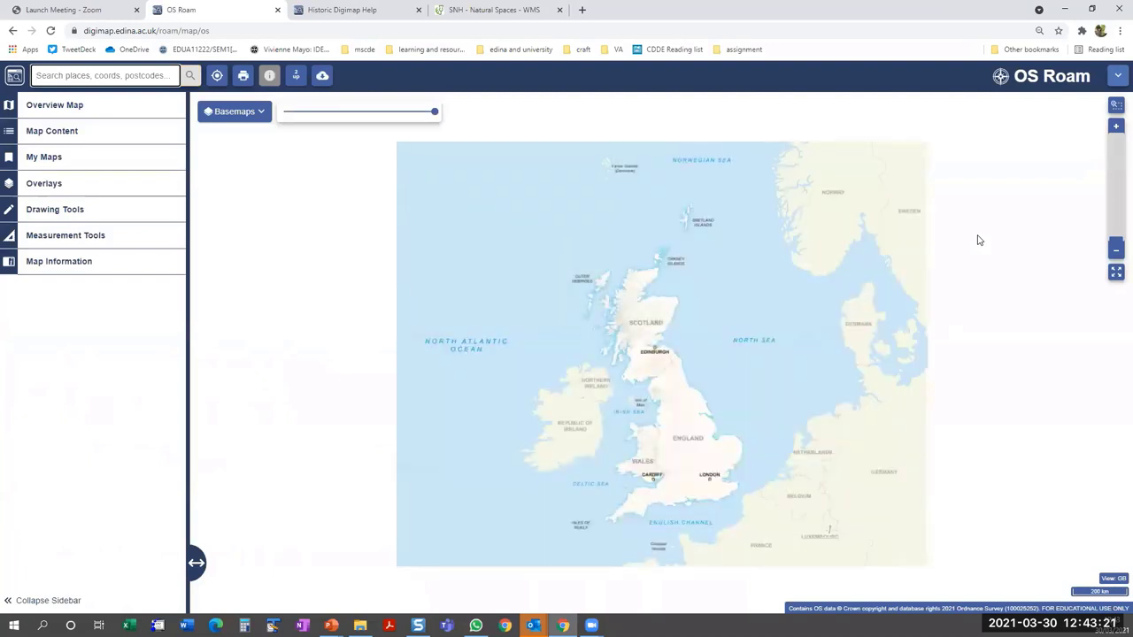
pyautogui.click(119, 74)
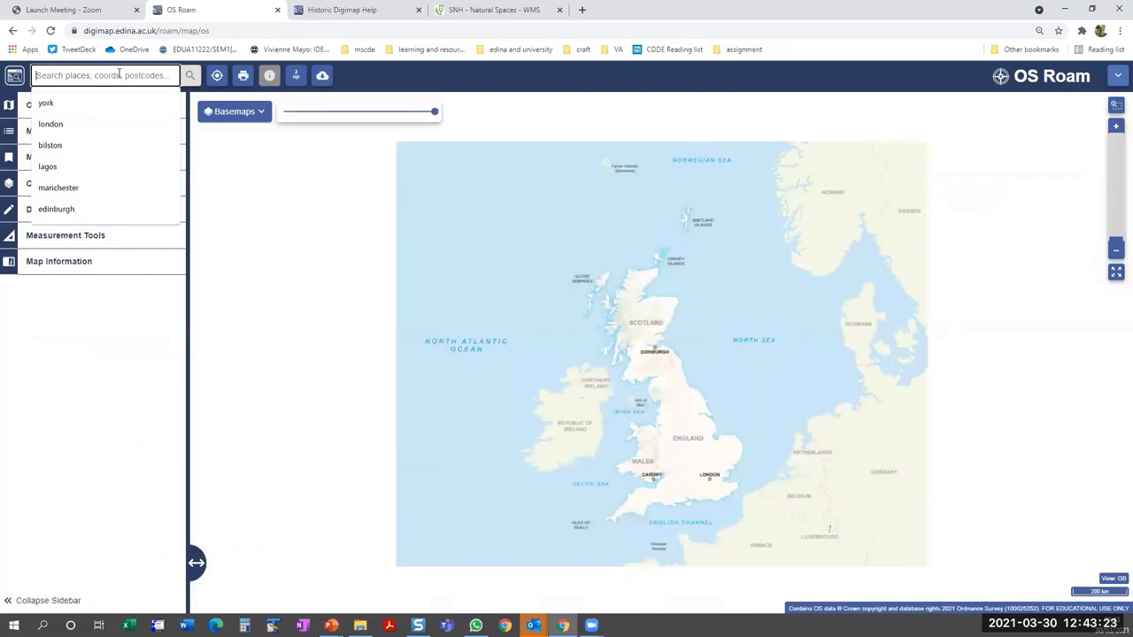
pyautogui.write('ork')
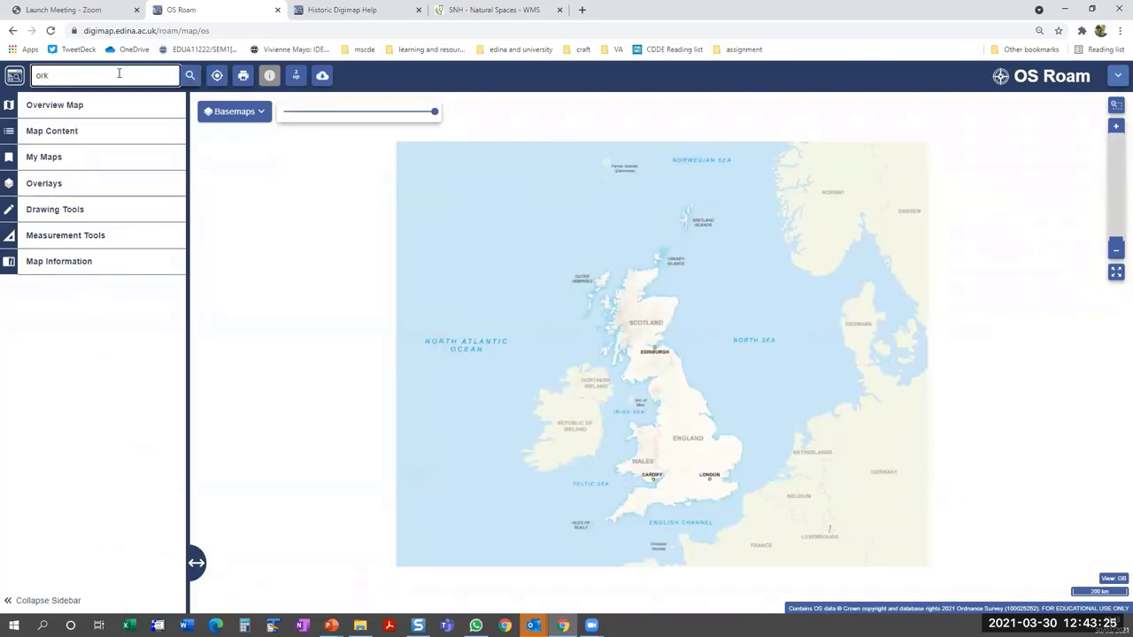
pyautogui.press('BackSpace')
pyautogui.write('york')
pyautogui.click(190, 77)
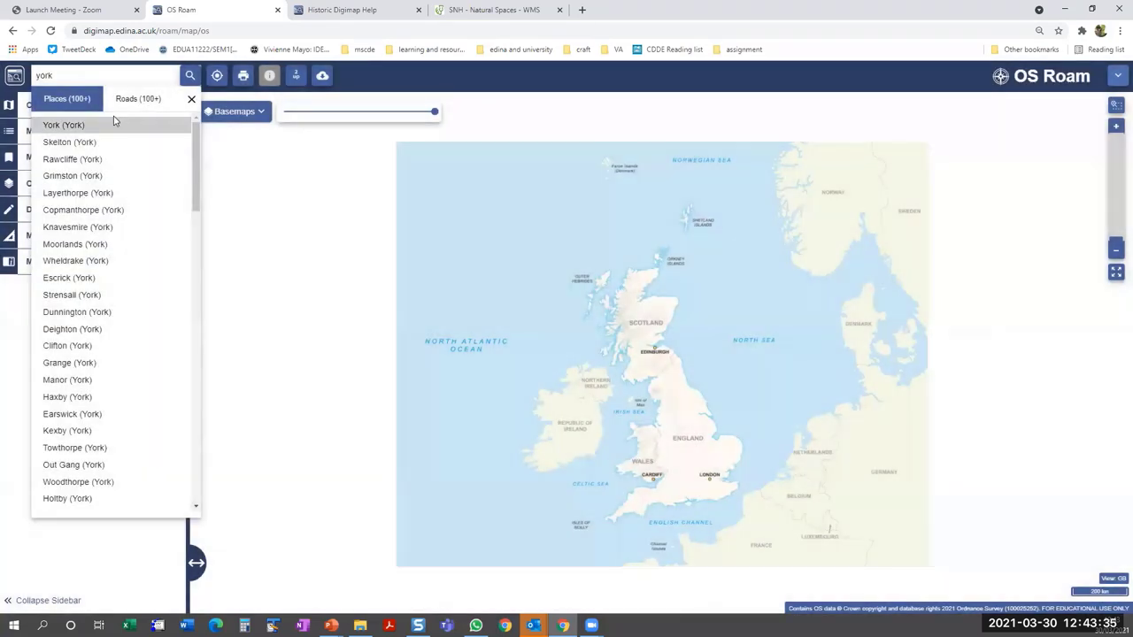
pyautogui.click(104, 130)
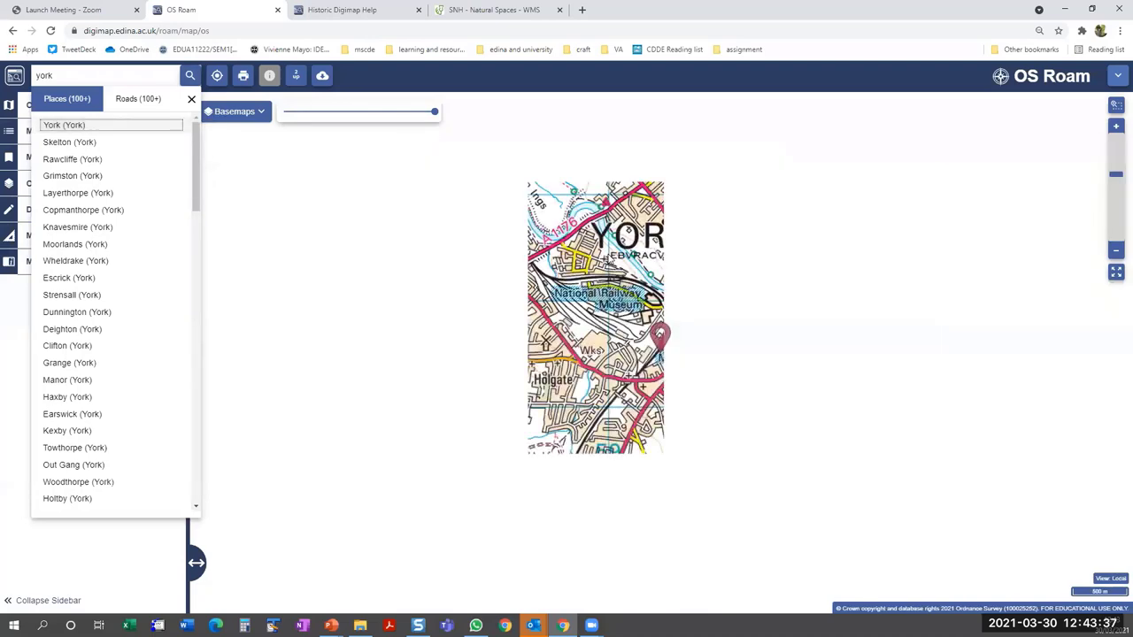
pyautogui.click(191, 98)
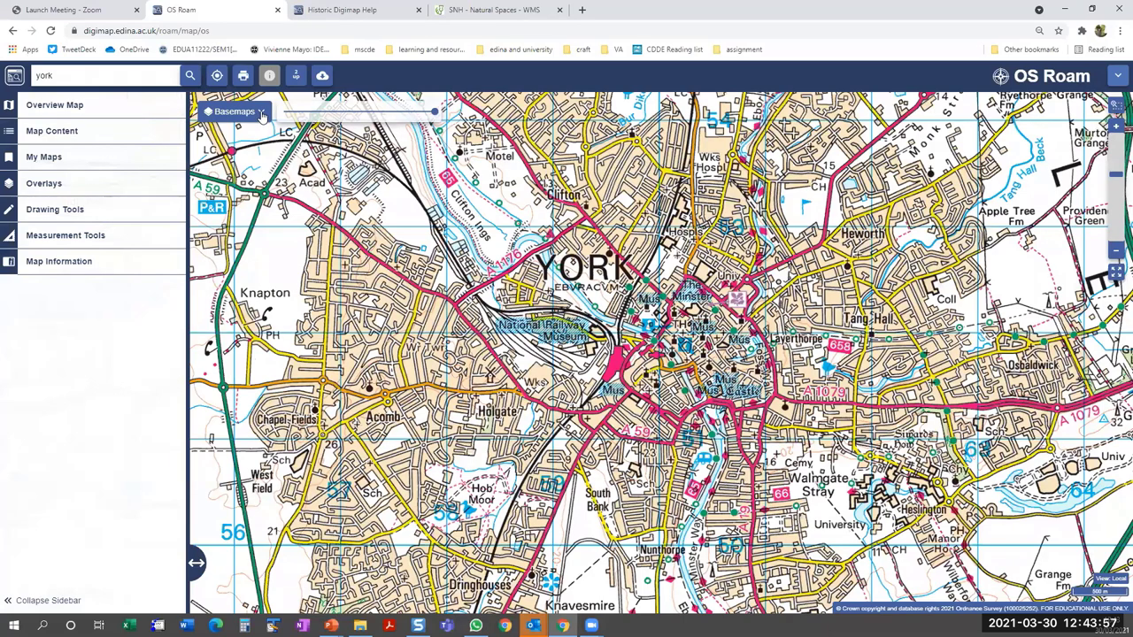
# - Compare the Raster 50k Greyscale, VMD Backdrop and Vector Map District basemaps for York
pyautogui.click(262, 115)
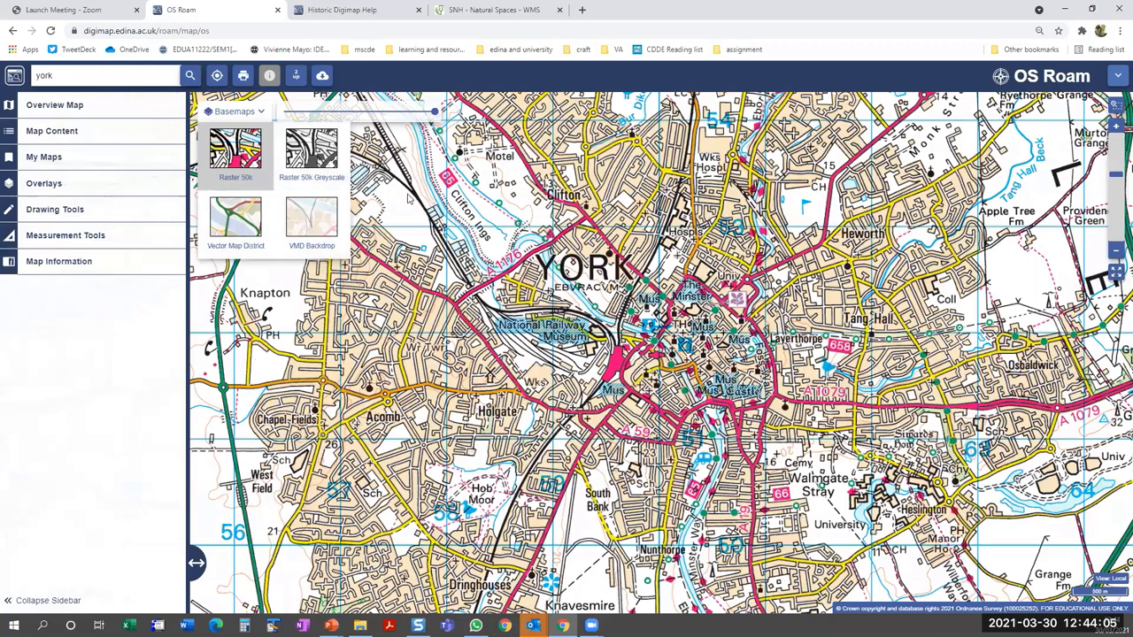
pyautogui.click(302, 159)
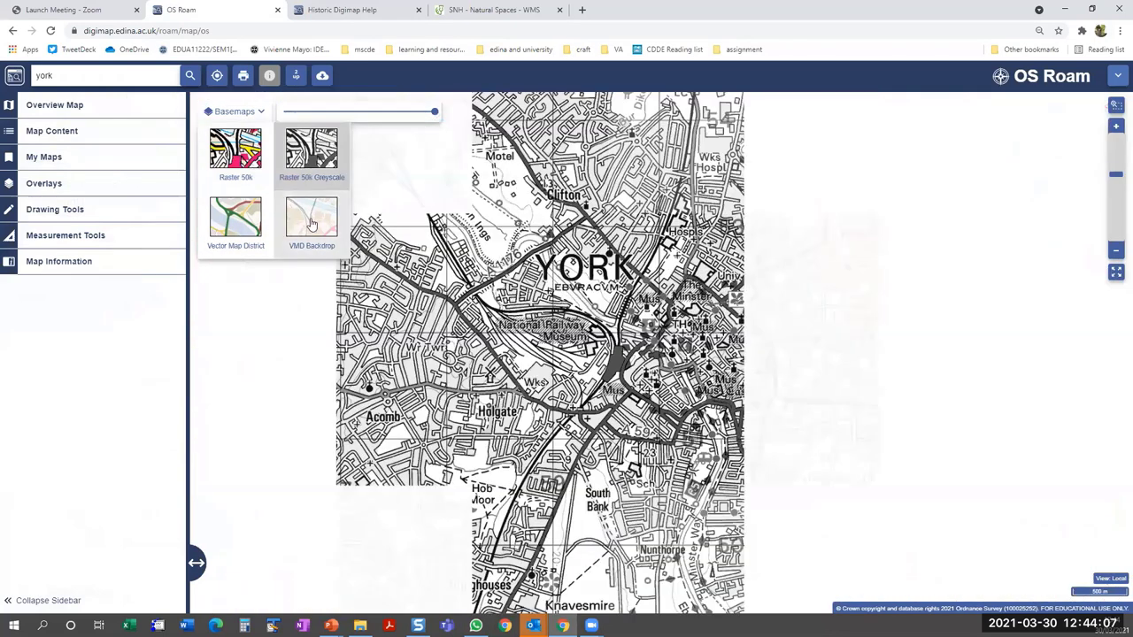
pyautogui.click(316, 223)
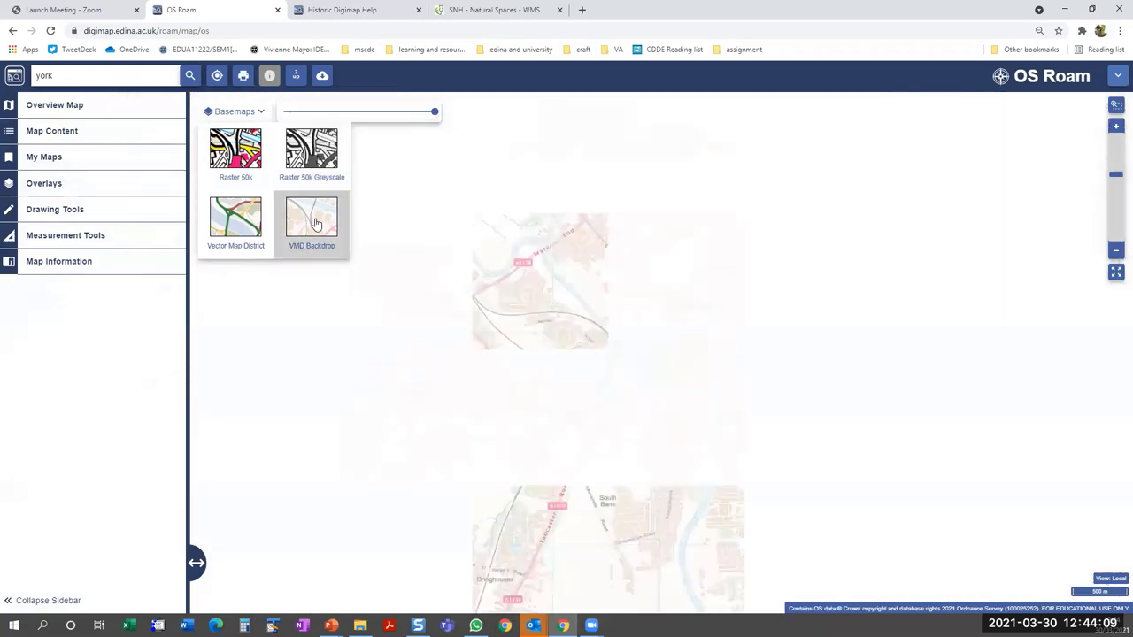
pyautogui.click(237, 233)
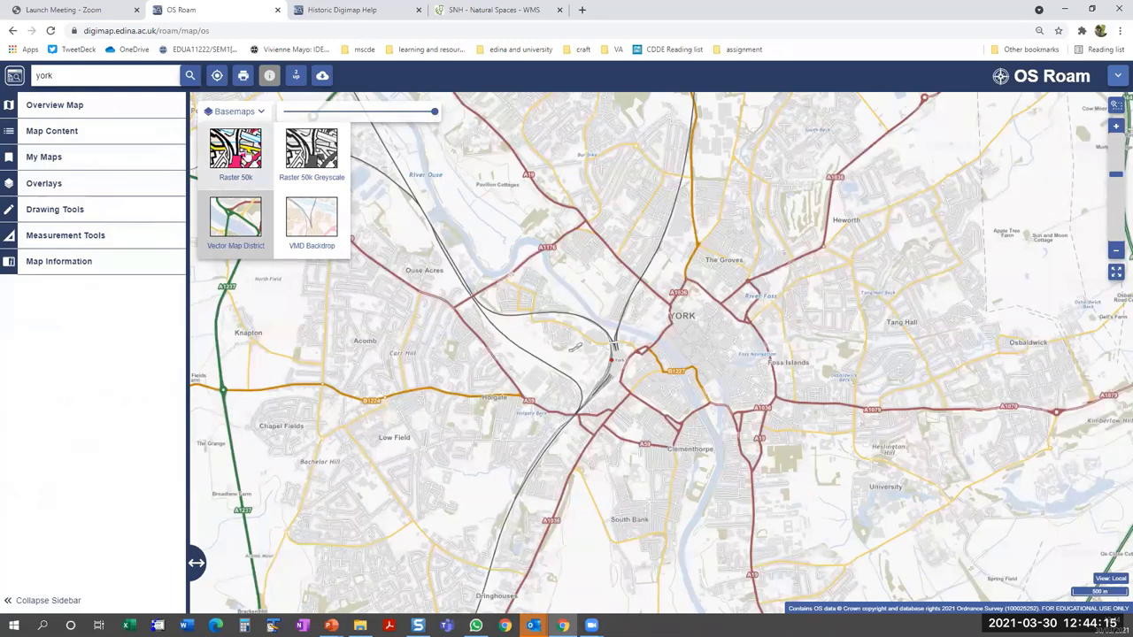
# - Show the map content legend and compare its entries for the Raster 50k and Vector Map District basemaps
pyautogui.click(81, 135)
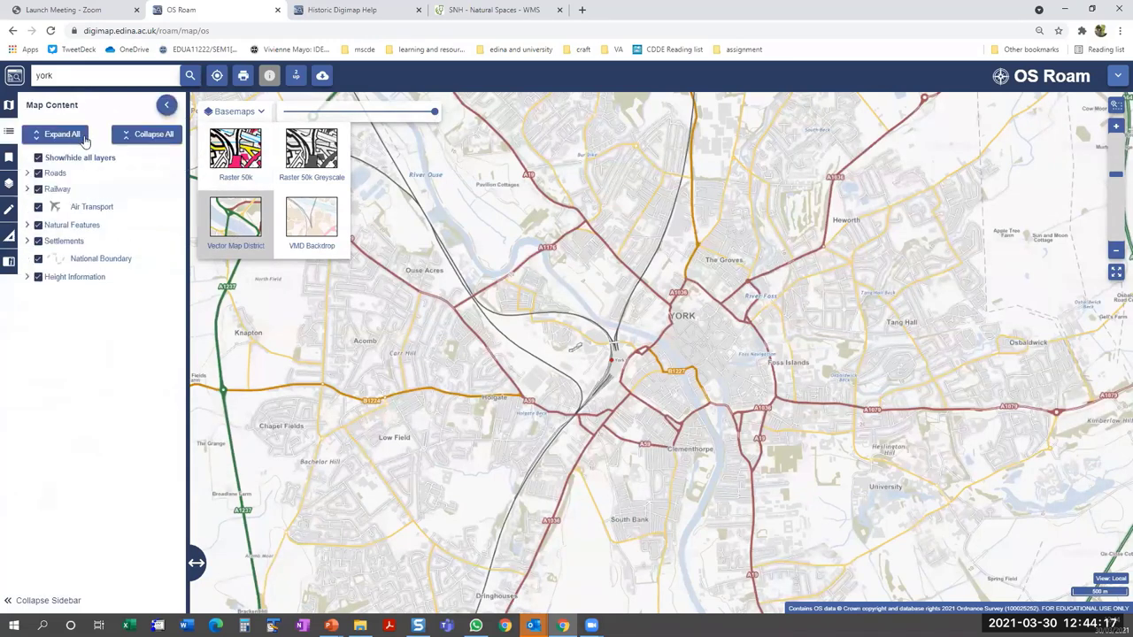
pyautogui.click(244, 164)
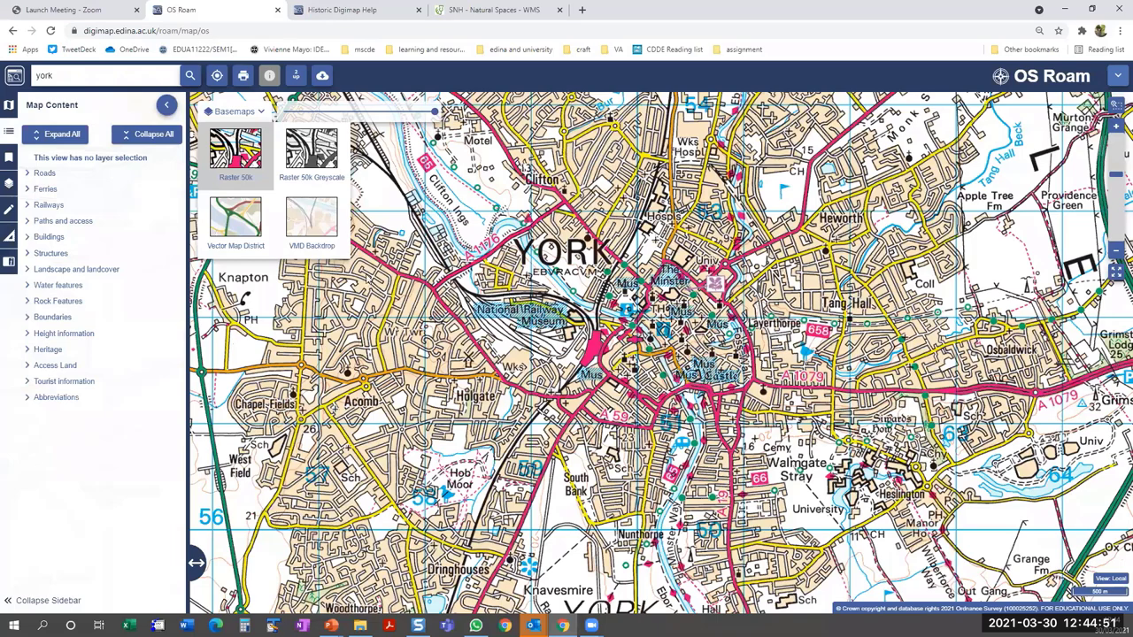
pyautogui.click(241, 229)
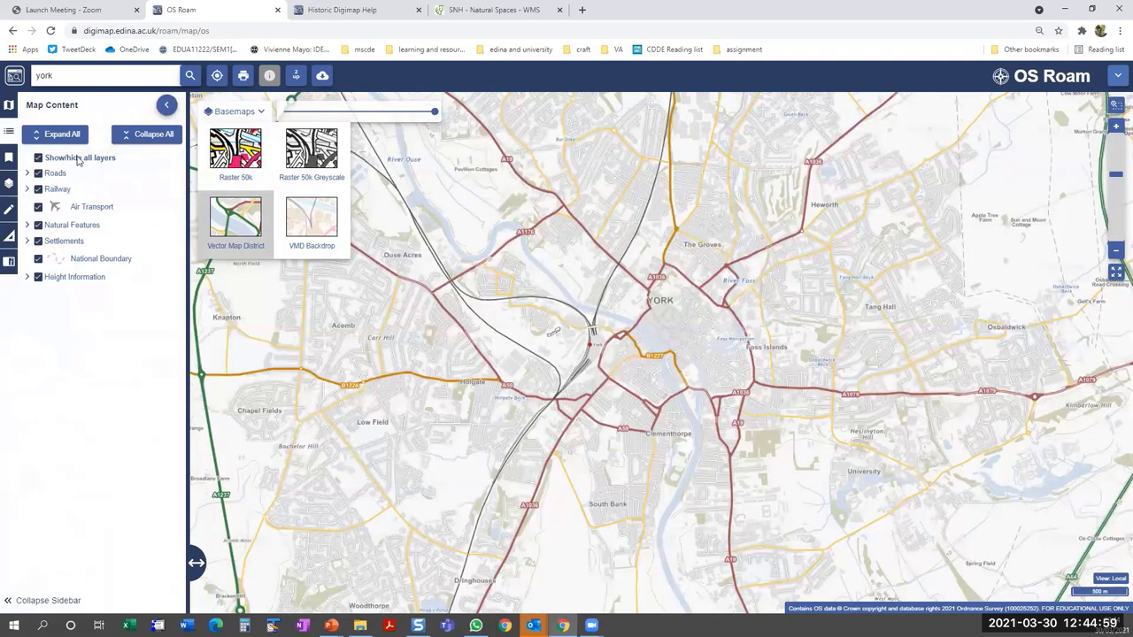
# - Expand the Roads group of the Vector Map District map, hide all its layers and show them again
pyautogui.click(28, 174)
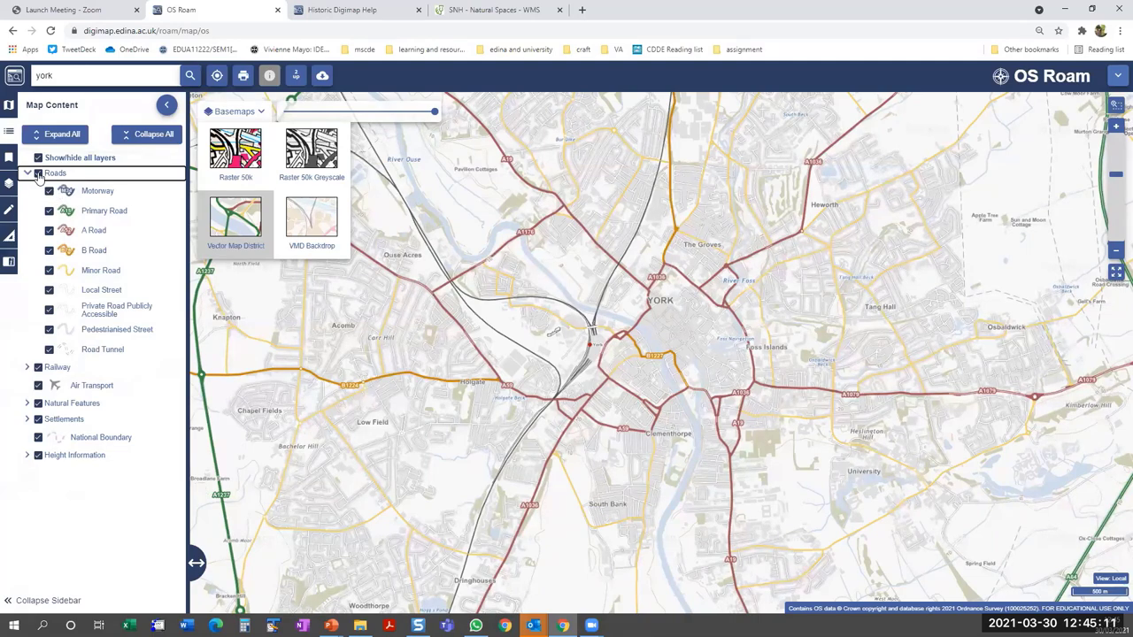
pyautogui.click(38, 174)
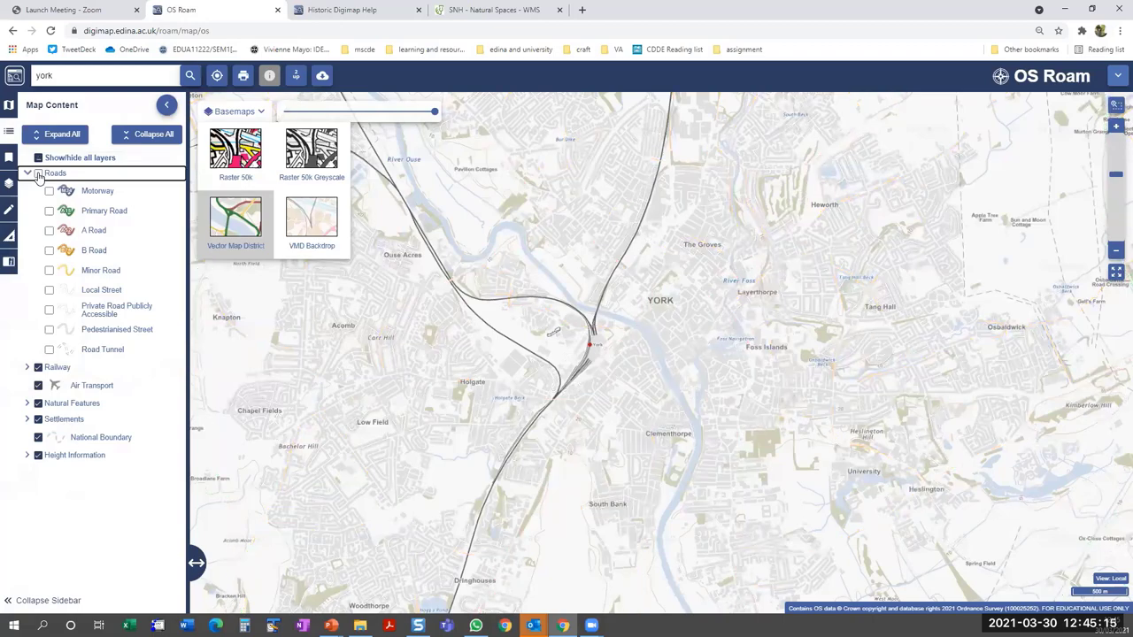
pyautogui.click(38, 173)
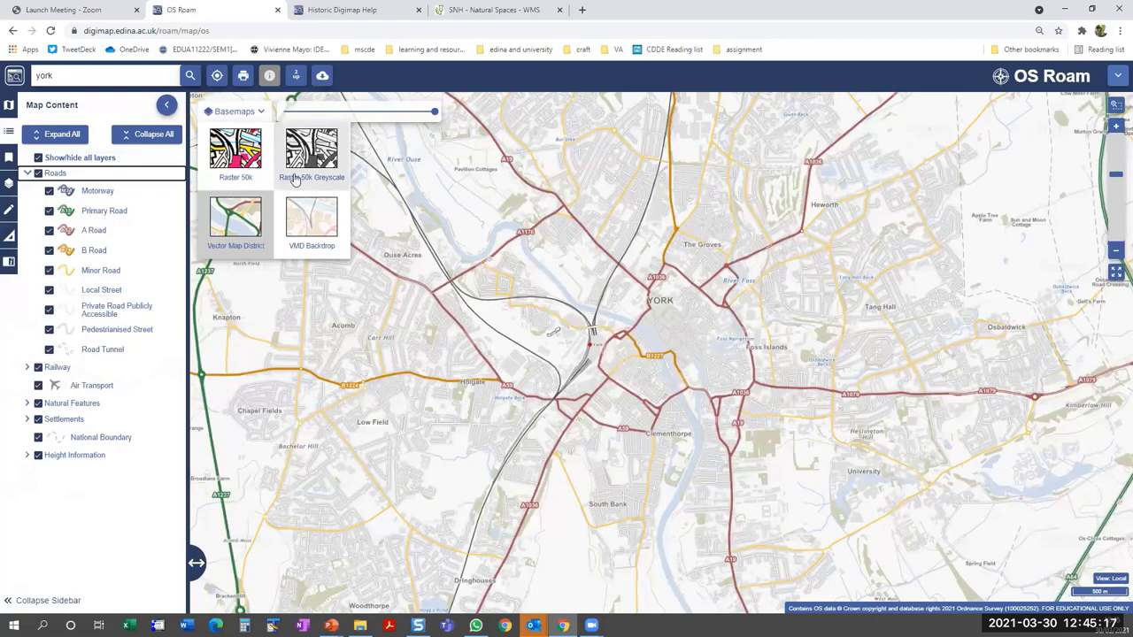
# - Switch the basemap to Raster 50k, and apply Raster 25k at the Neighbourhood view level
pyautogui.click(236, 150)
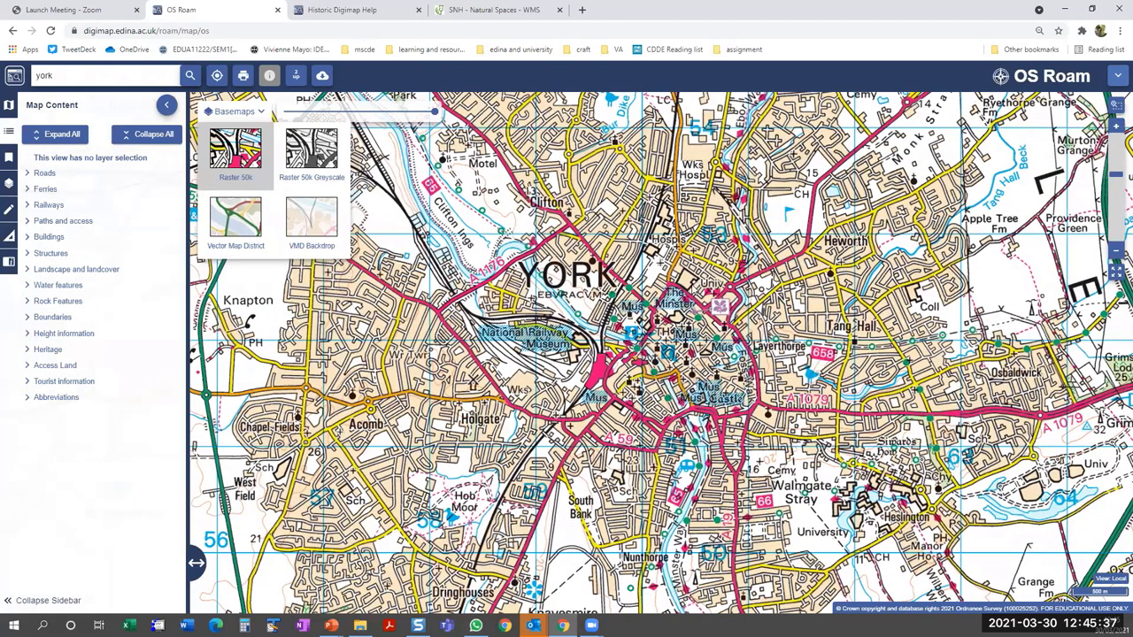
pyautogui.scroll(5, 680, 276)
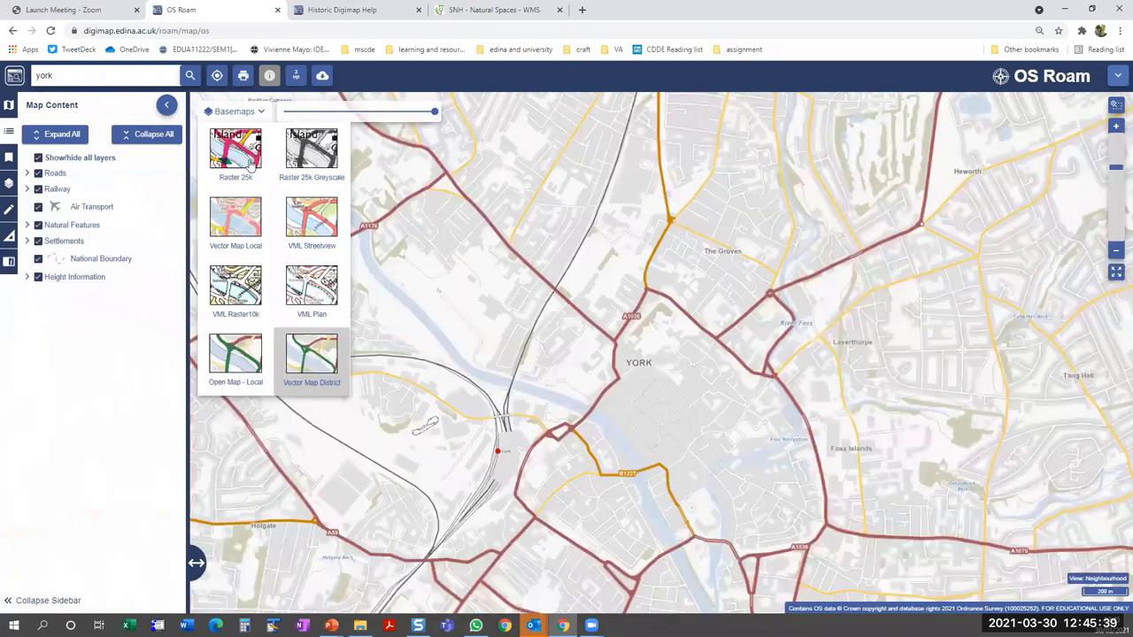
pyautogui.click(251, 156)
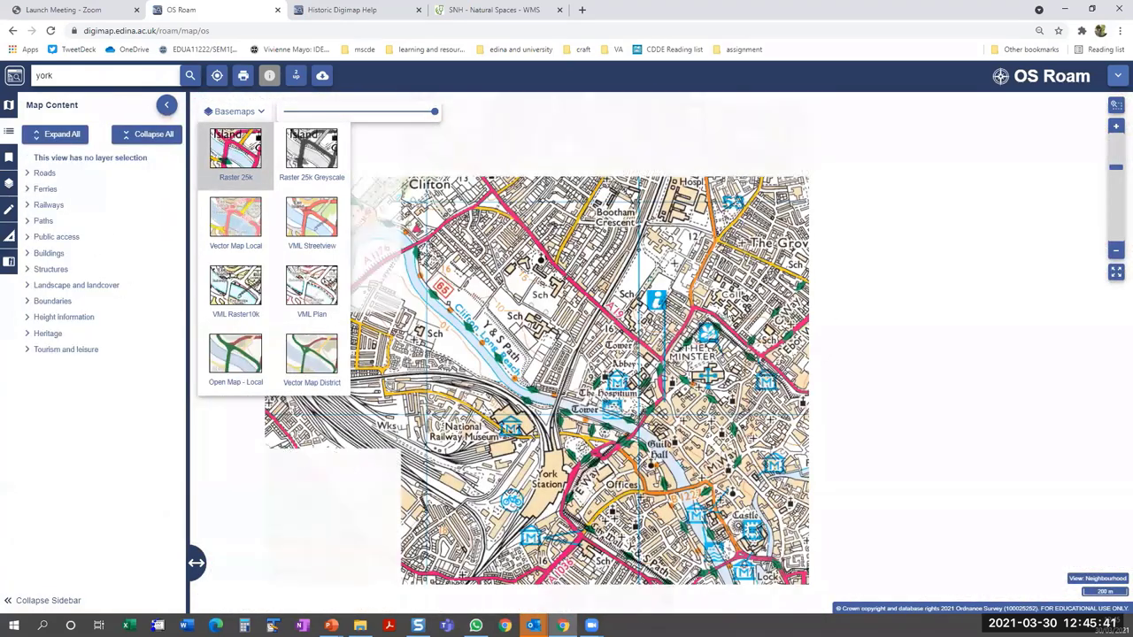
# - Zoom in around York St John University through the Street view level to the Detailed view level
pyautogui.scroll(1, 717, 305)
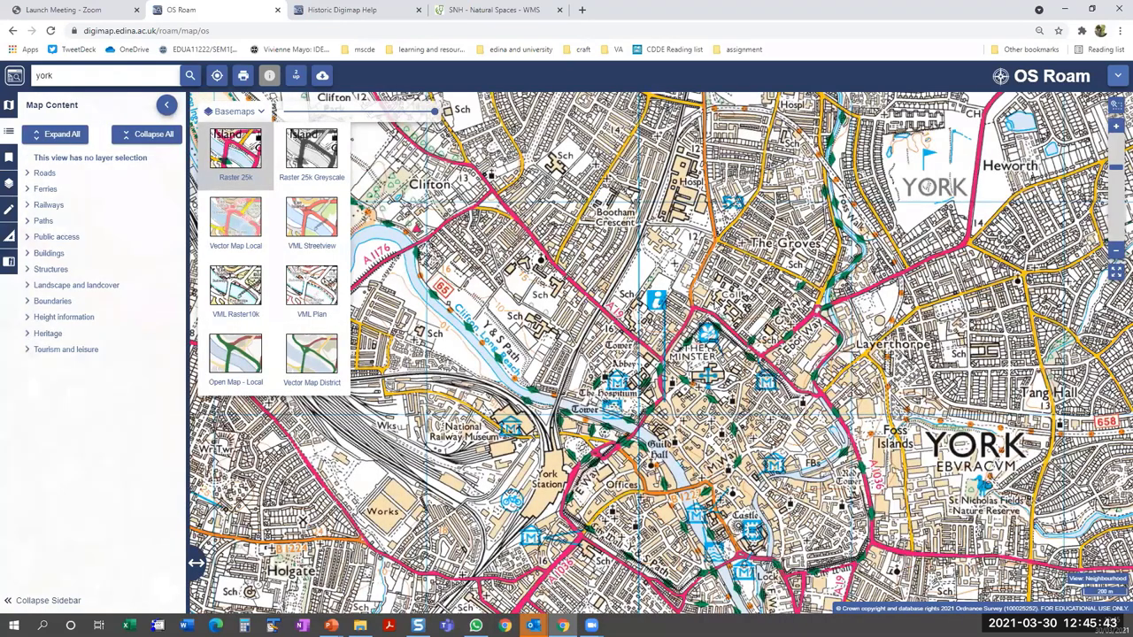
pyautogui.scroll(1, 712, 299)
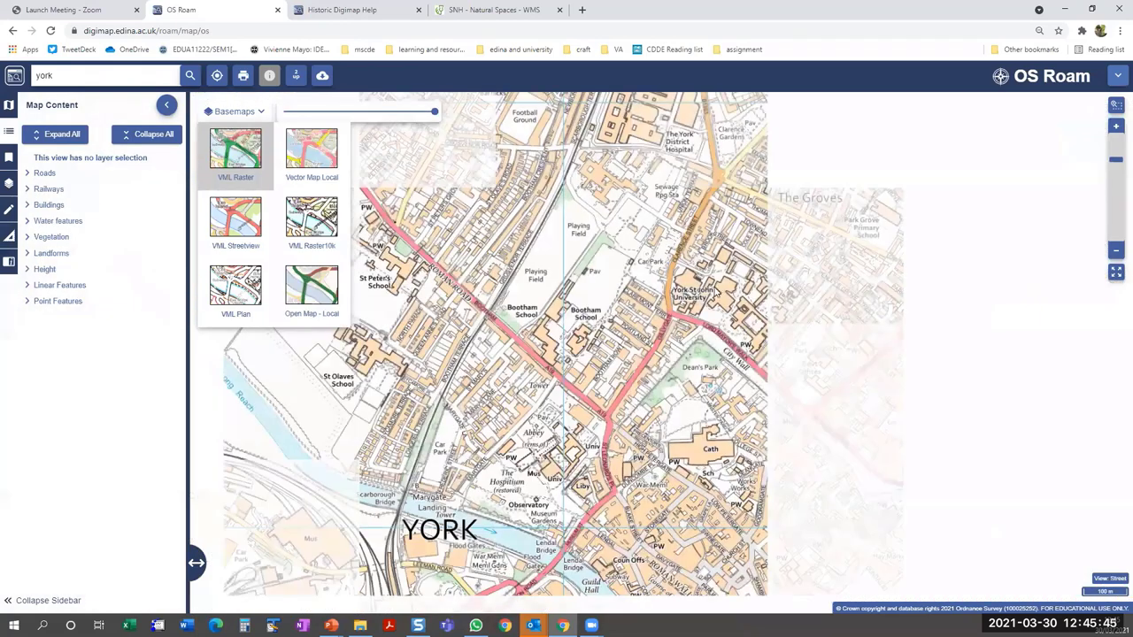
pyautogui.scroll(1, 708, 296)
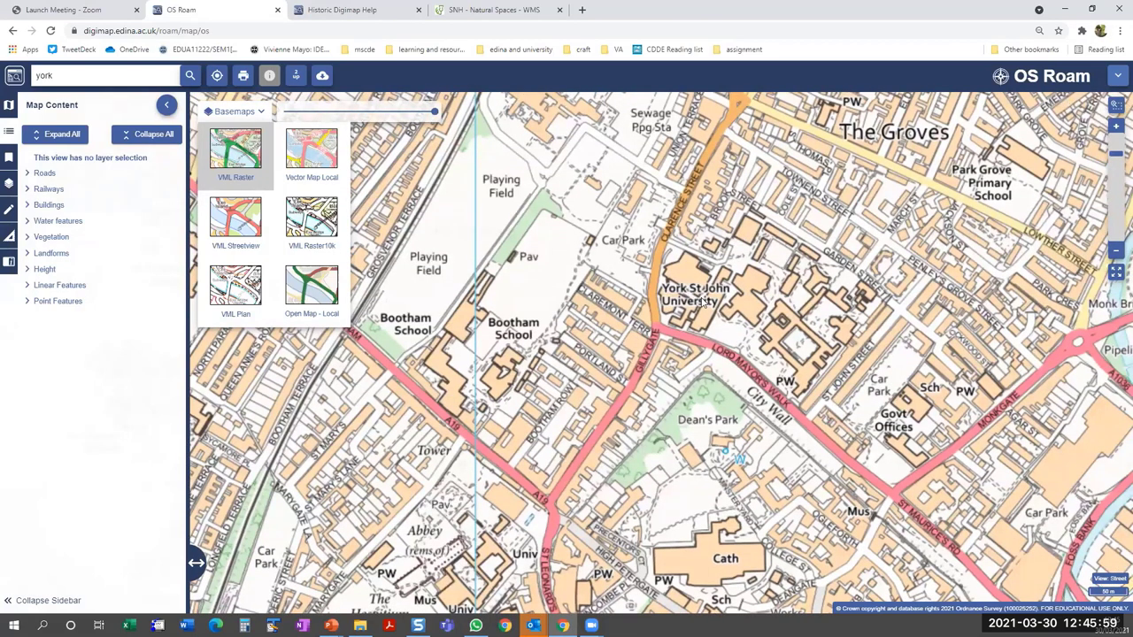
pyautogui.scroll(1, 704, 296)
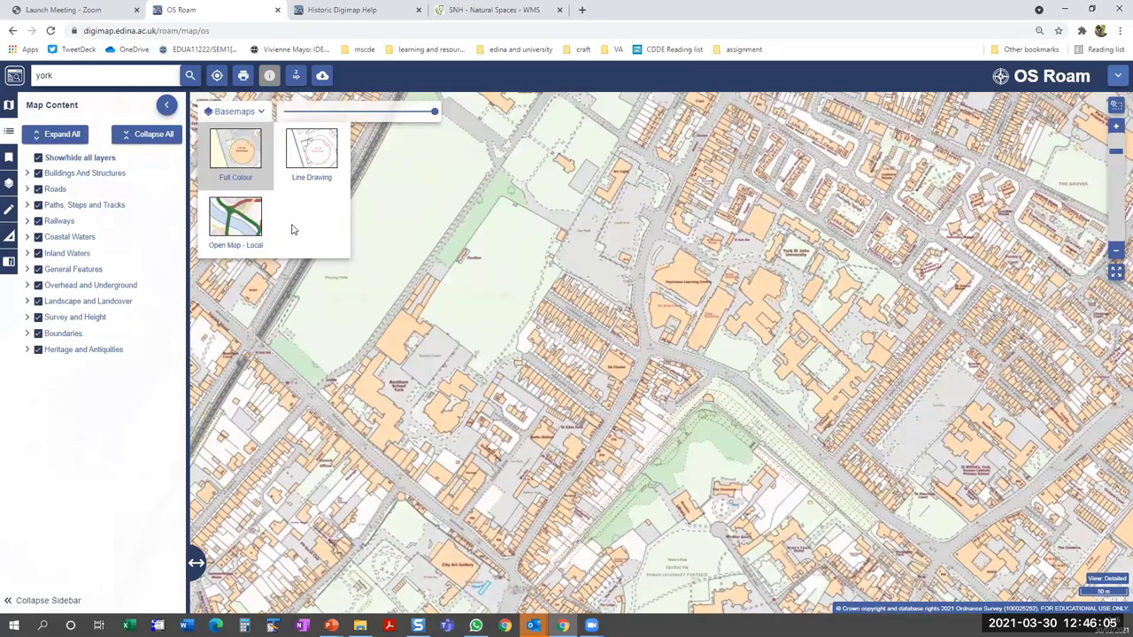
# - Show the map information and compare the details for the Open Map - Local and Full Colour basemaps
pyautogui.click(8, 263)
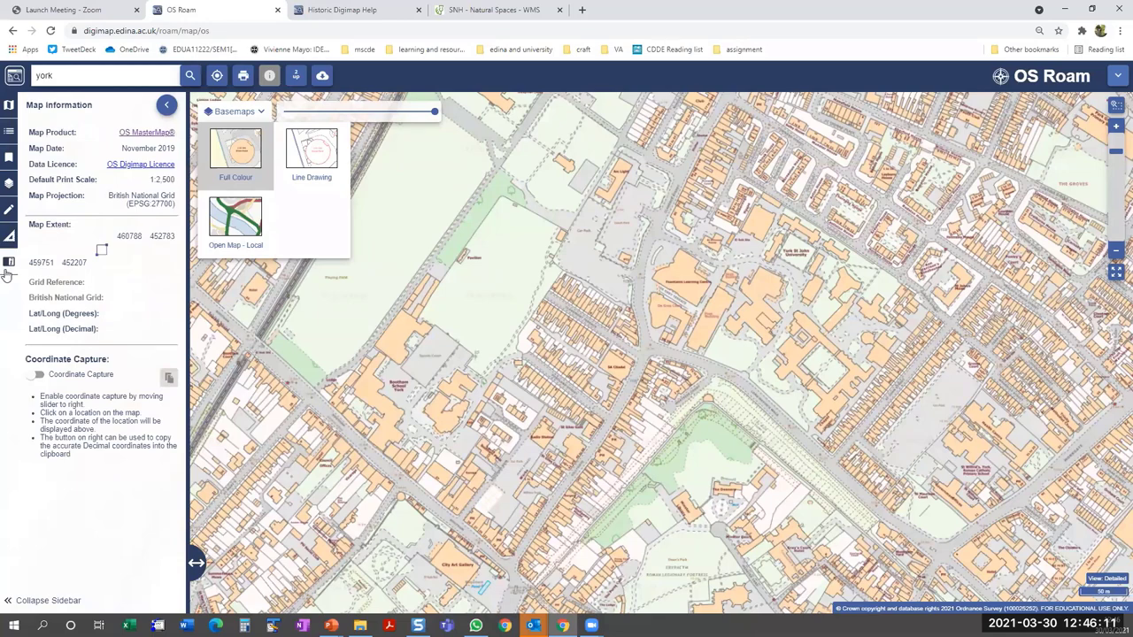
pyautogui.click(644, 310)
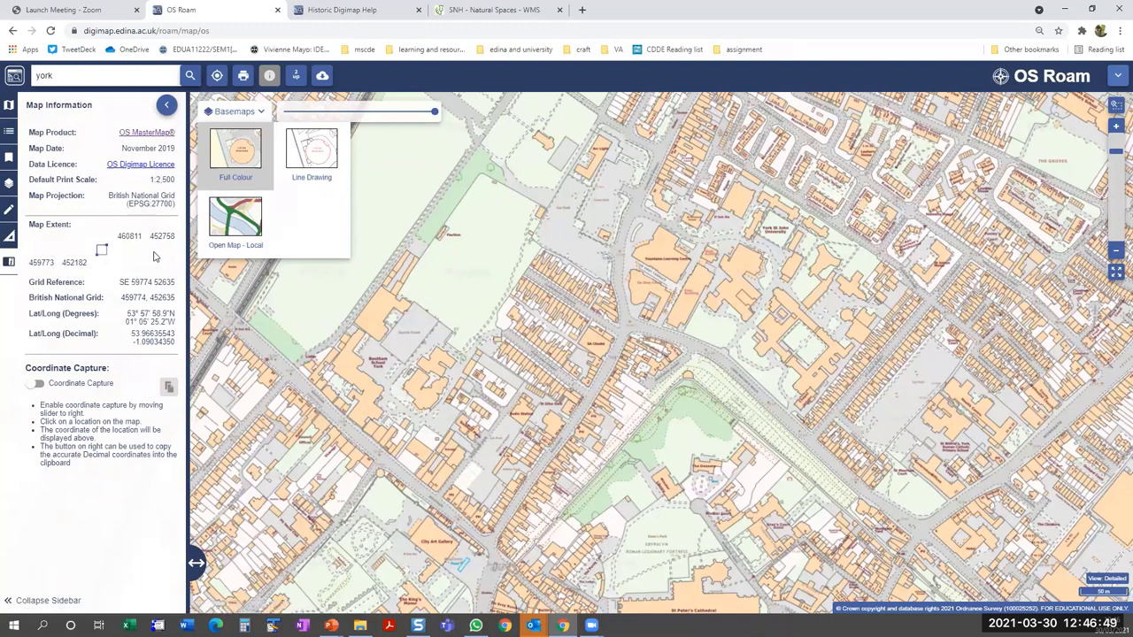
pyautogui.click(246, 224)
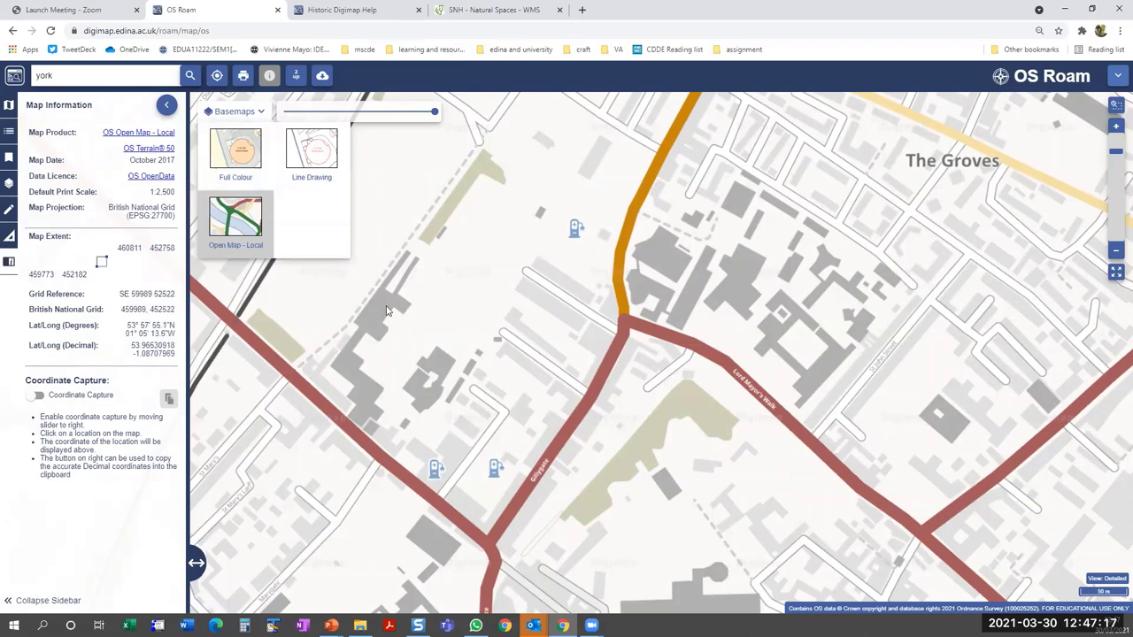
pyautogui.moveTo(502, 369); pyautogui.dragTo(570, 349)
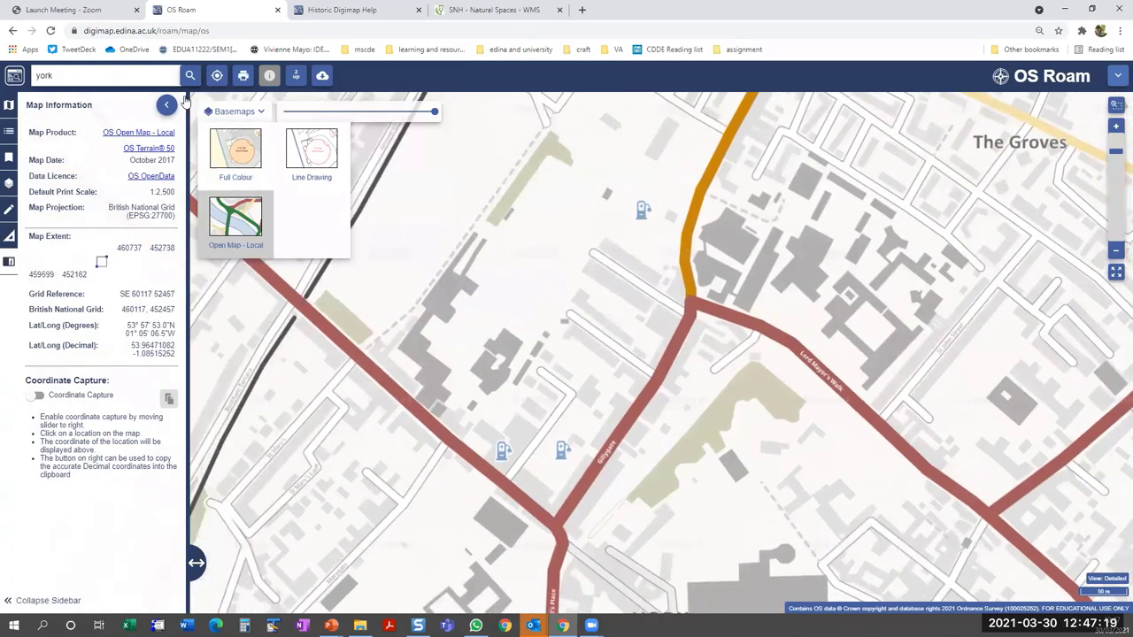
pyautogui.click(235, 149)
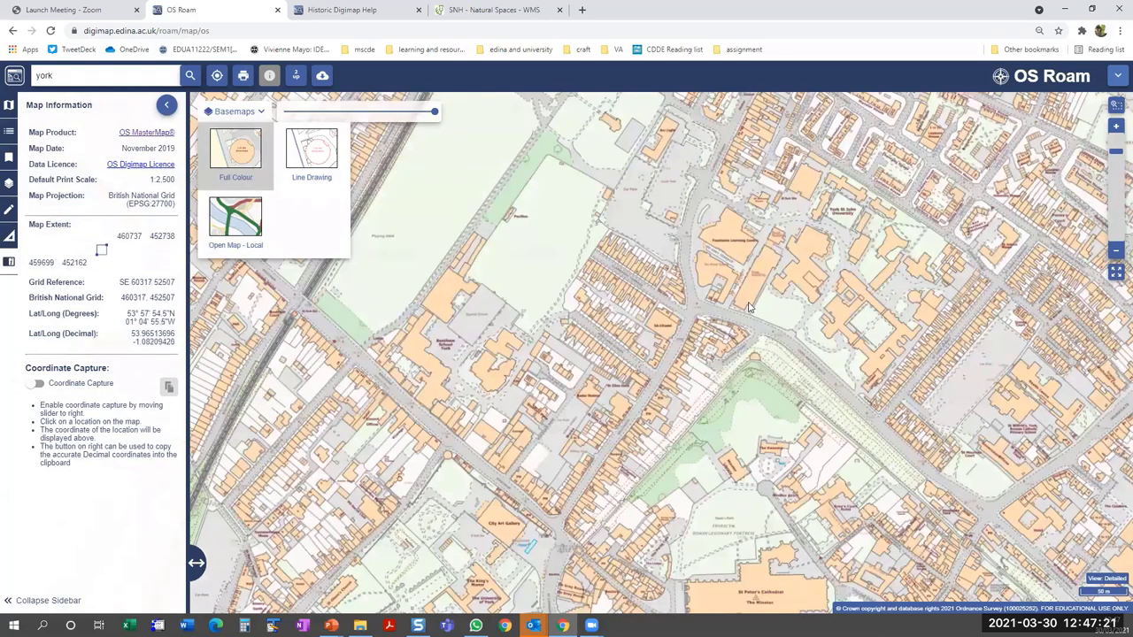
# - Centre the map on the Fountains Learning Centre and zoom in to the Plan view level
pyautogui.moveTo(748, 307); pyautogui.dragTo(699, 322)
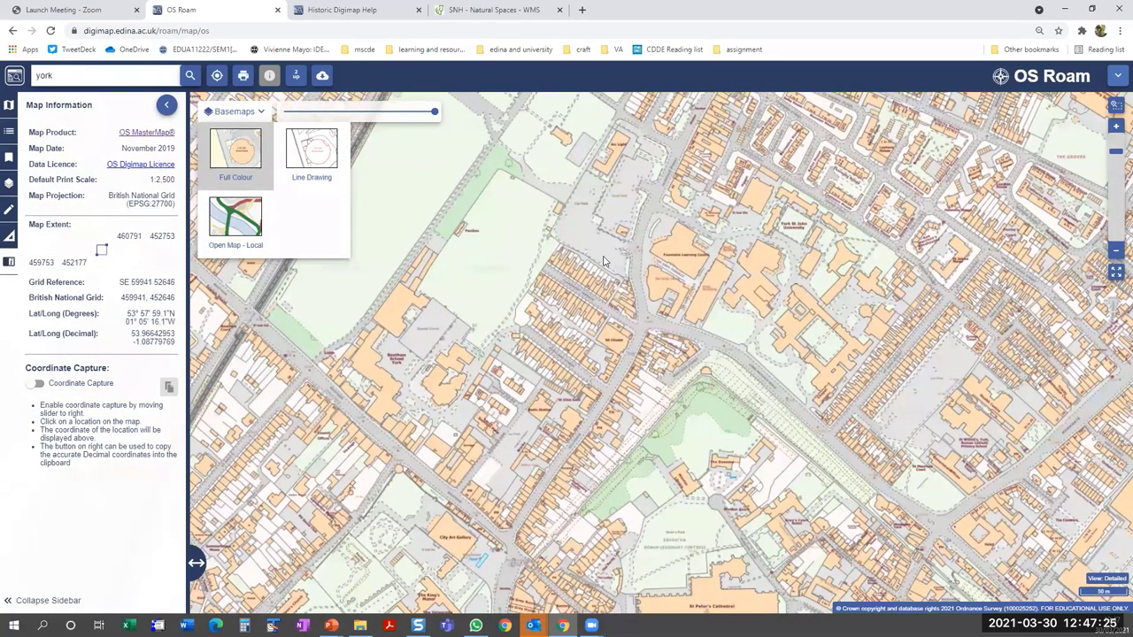
pyautogui.moveTo(604, 261); pyautogui.dragTo(458, 291)
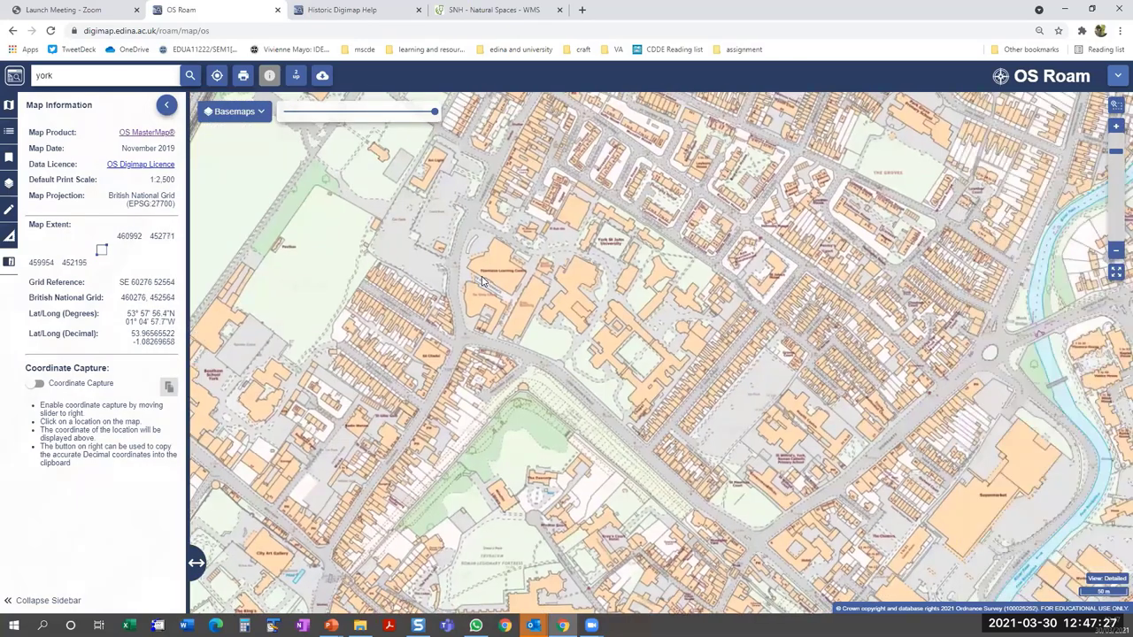
pyautogui.scroll(3, 483, 282)
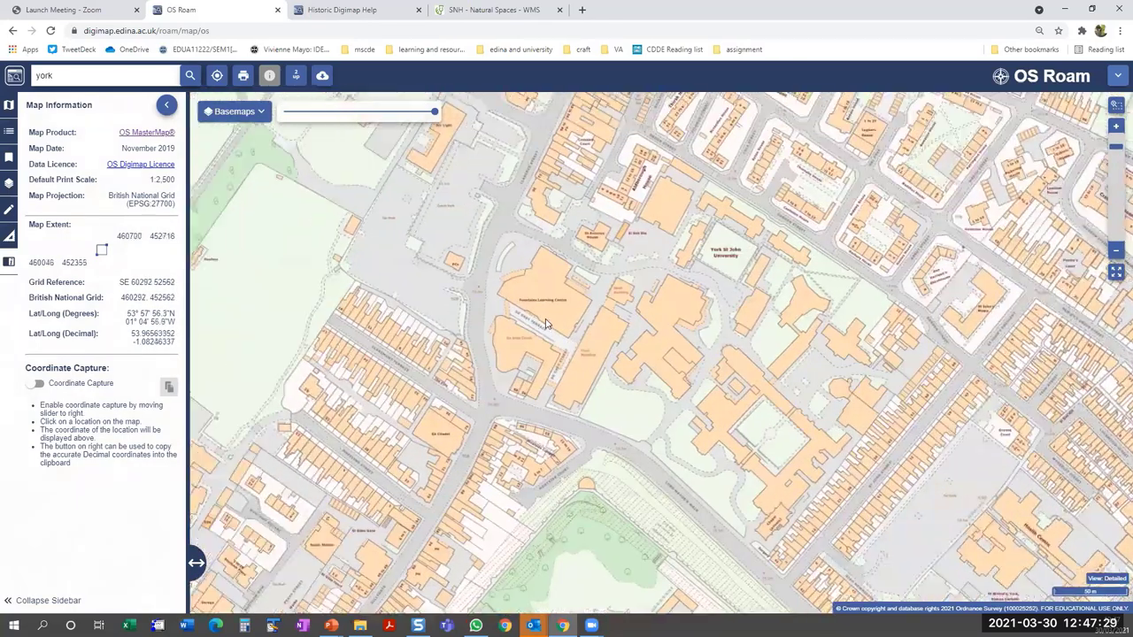
pyautogui.scroll(2, 546, 324)
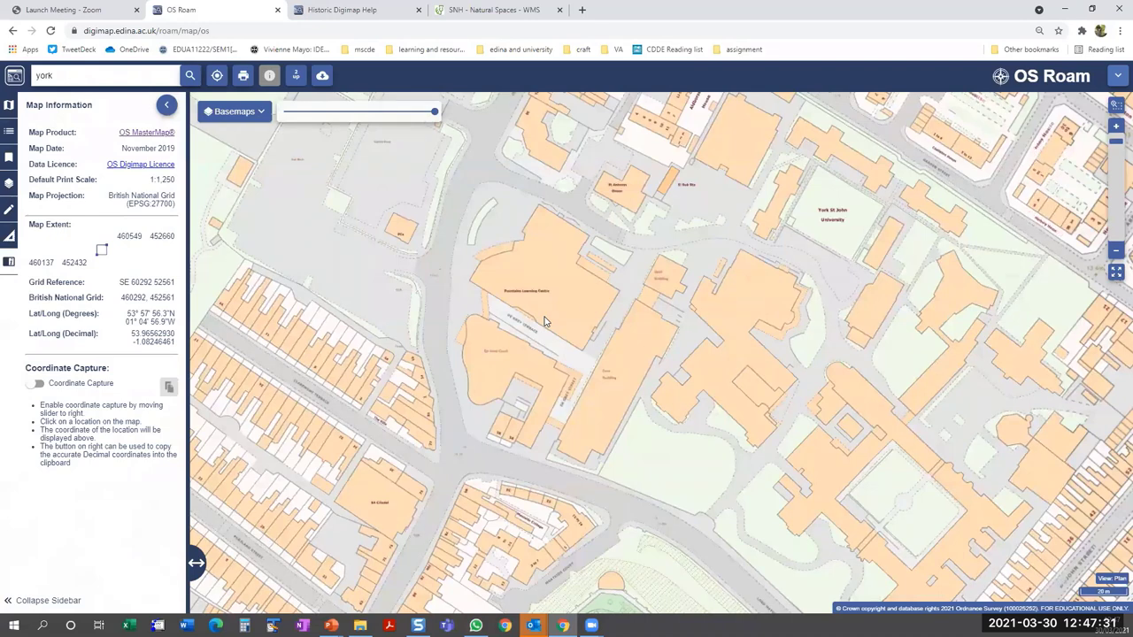
pyautogui.scroll(1, 546, 324)
pyautogui.scroll(1, 609, 324)
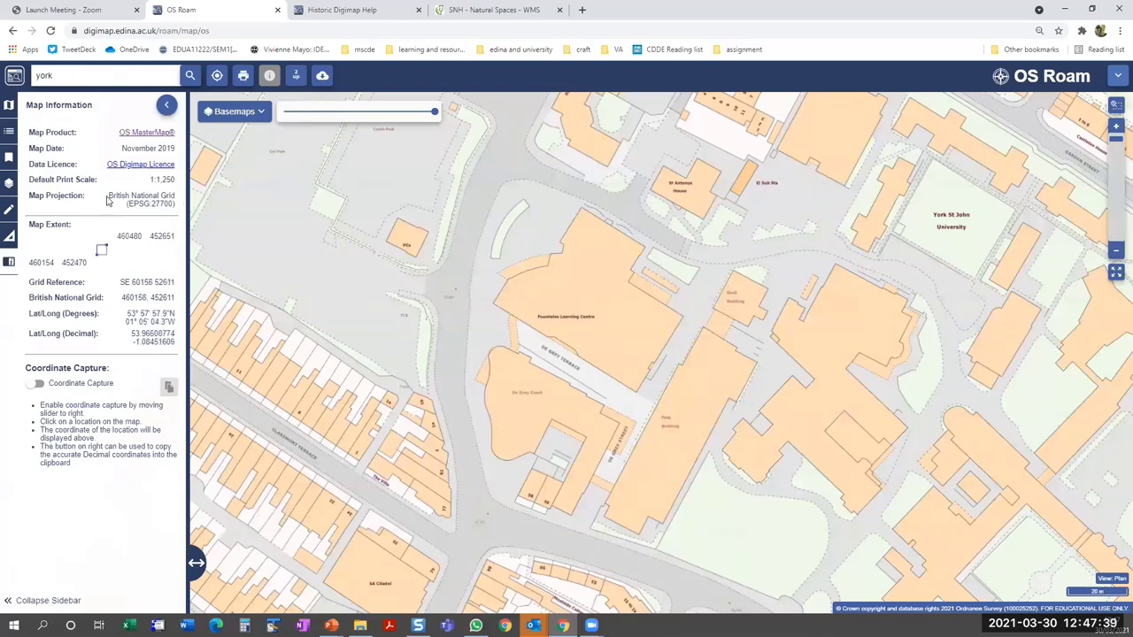
# - Switch the basemap to Line Drawing at the Plan view level
pyautogui.click(261, 113)
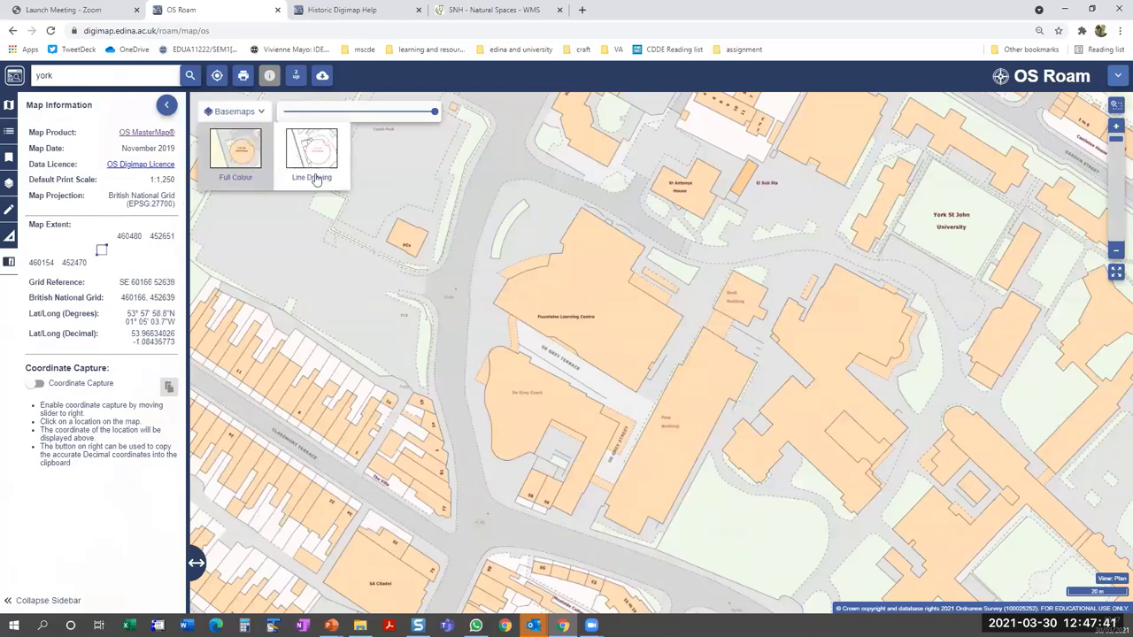
pyautogui.click(316, 164)
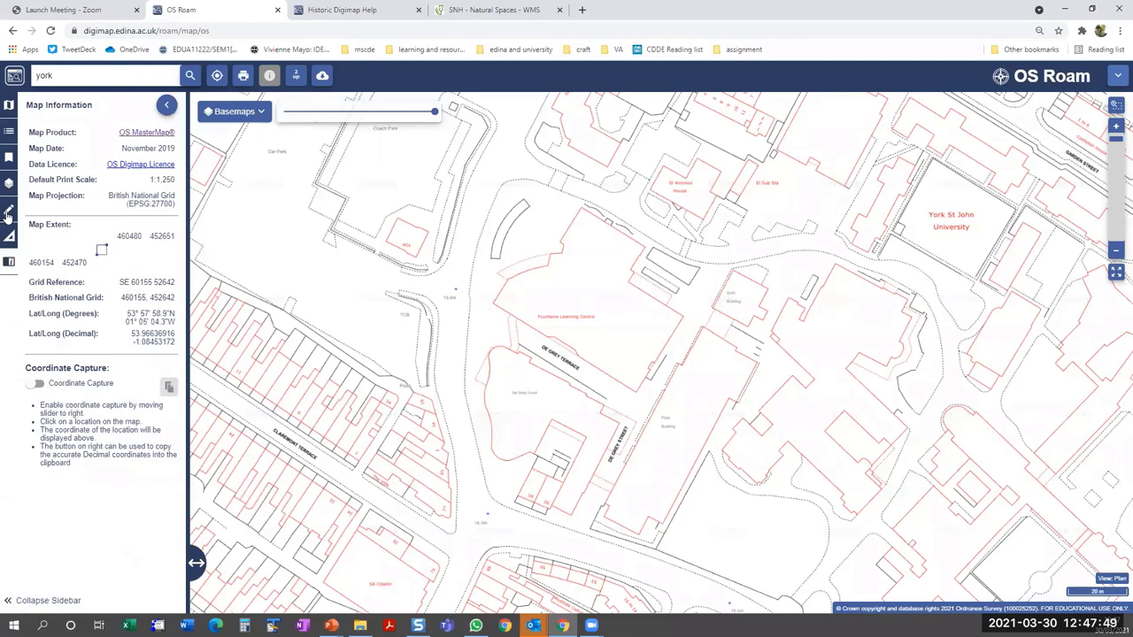
# - Add a bold black 24pt Arial text label reading "Our venue" just north of the Fountains Learning Centre
pyautogui.click(8, 213)
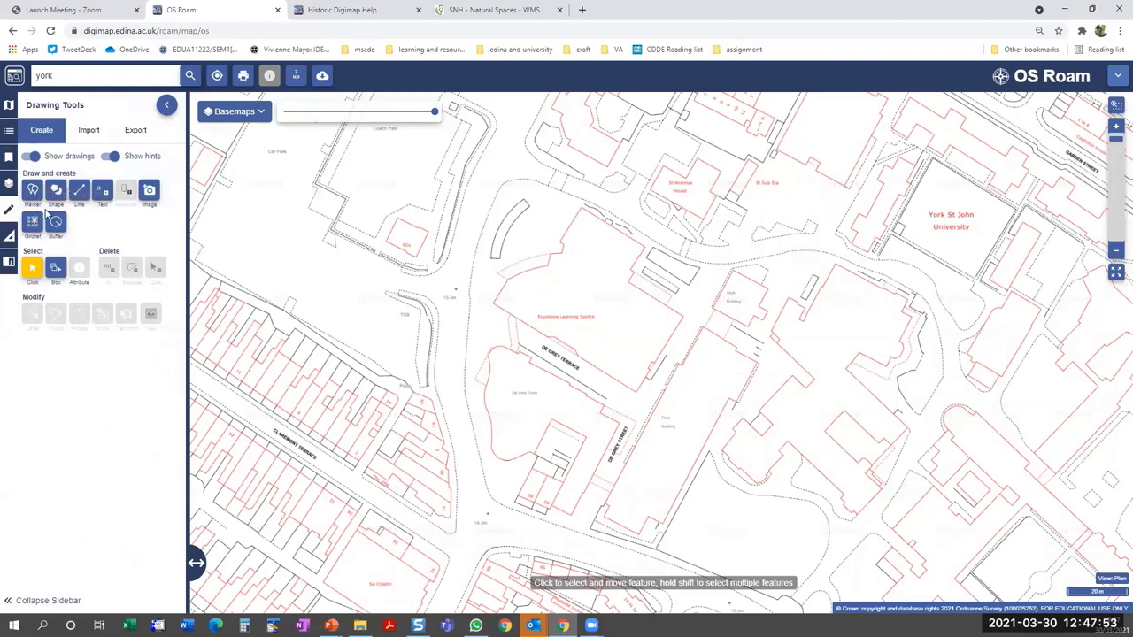
pyautogui.click(103, 193)
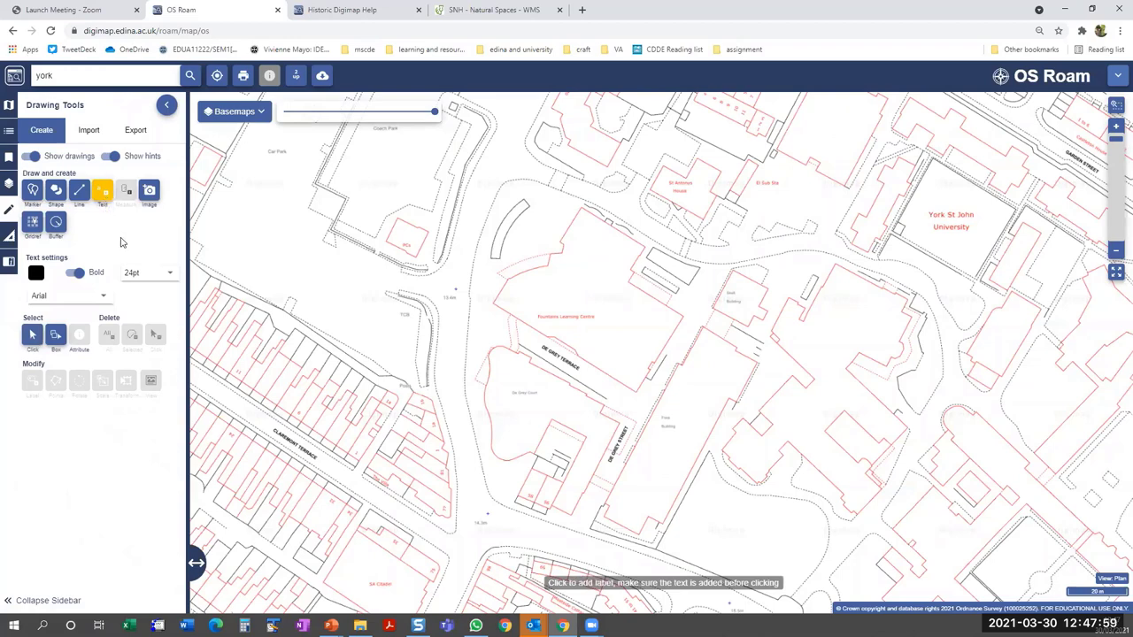
pyautogui.click(35, 274)
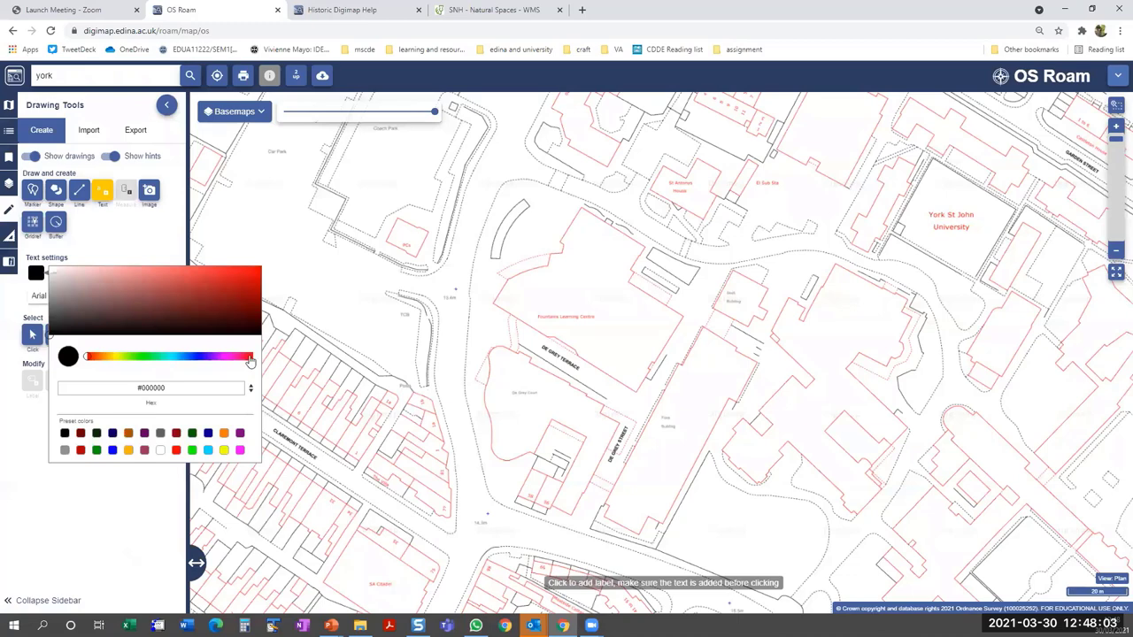
pyautogui.click(127, 249)
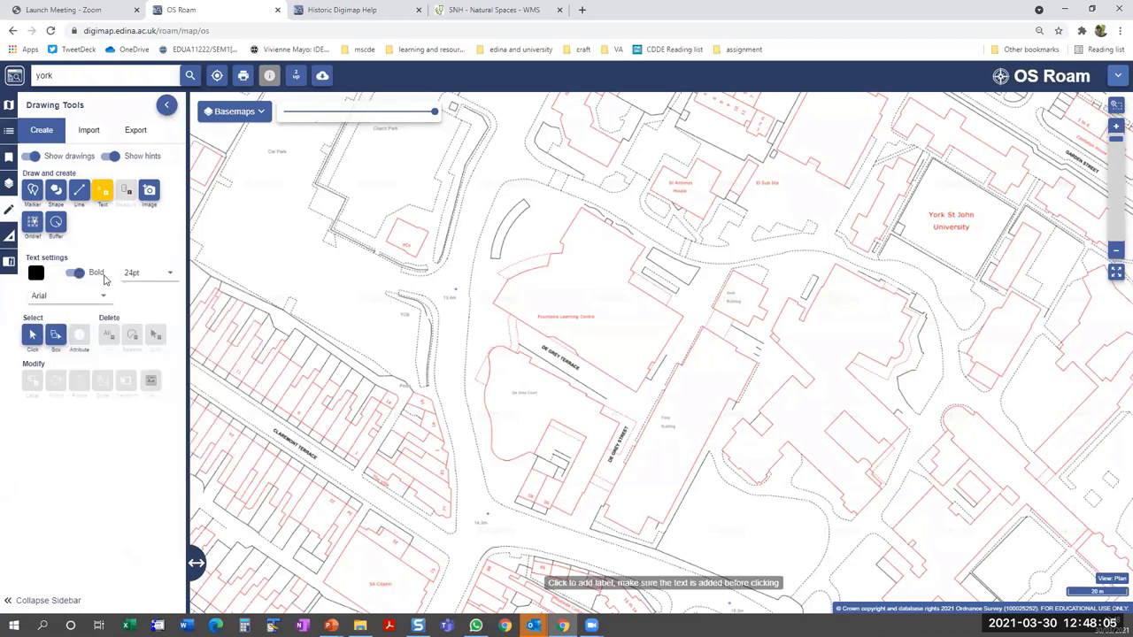
pyautogui.click(525, 205)
pyautogui.write('Our venue')
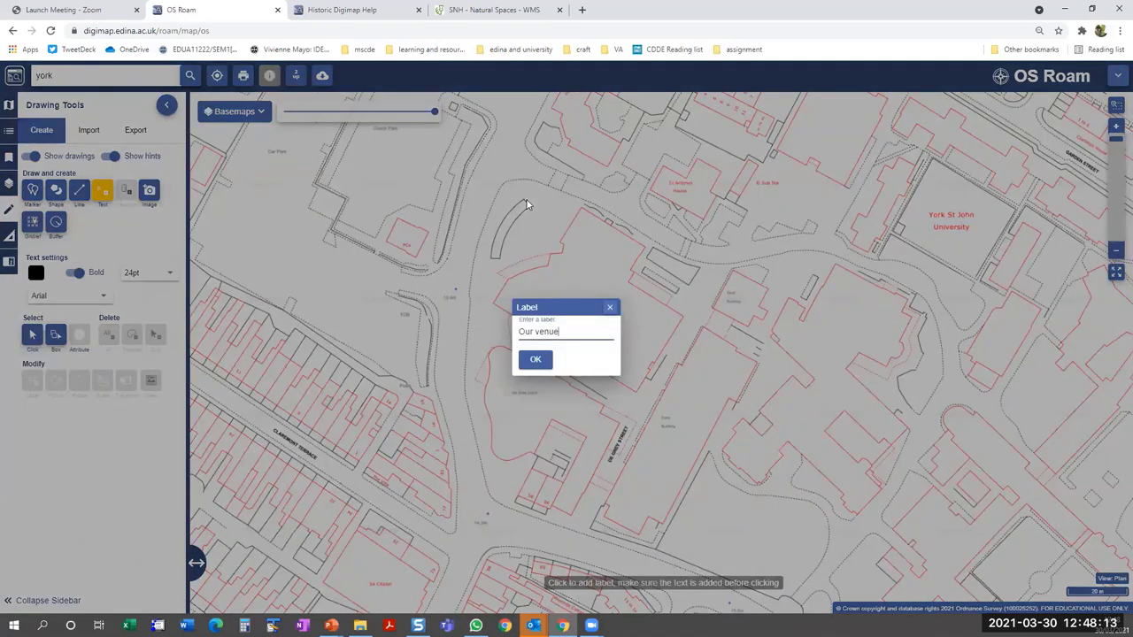
pyautogui.press('Return')
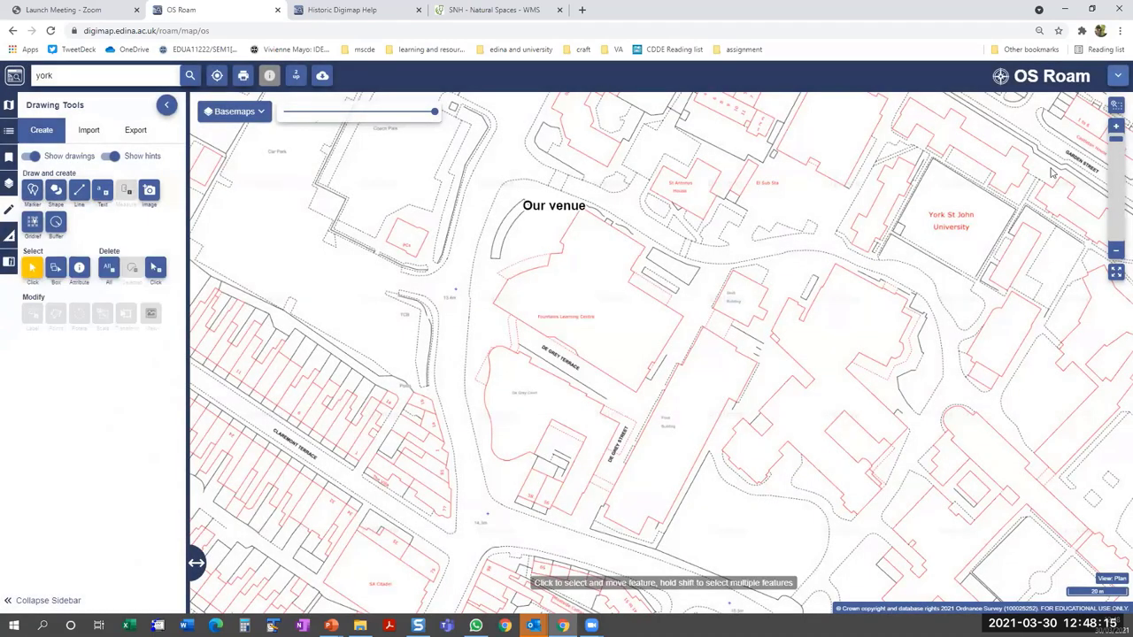
# - Place a blue circle marker inside the Fountains Learning Centre building
pyautogui.click(33, 191)
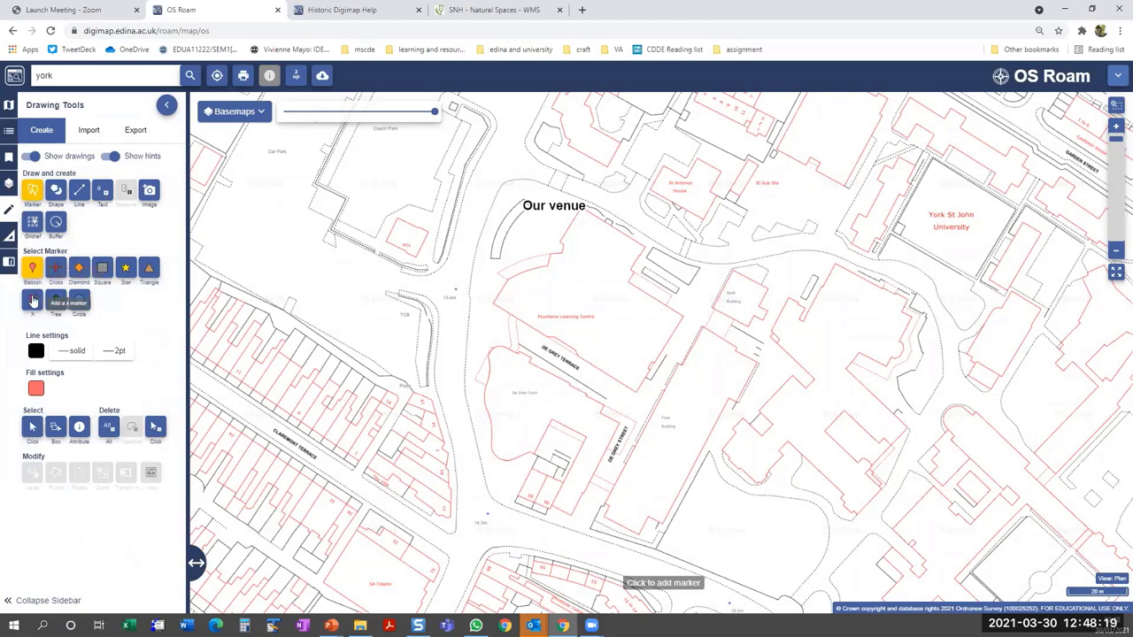
pyautogui.click(125, 271)
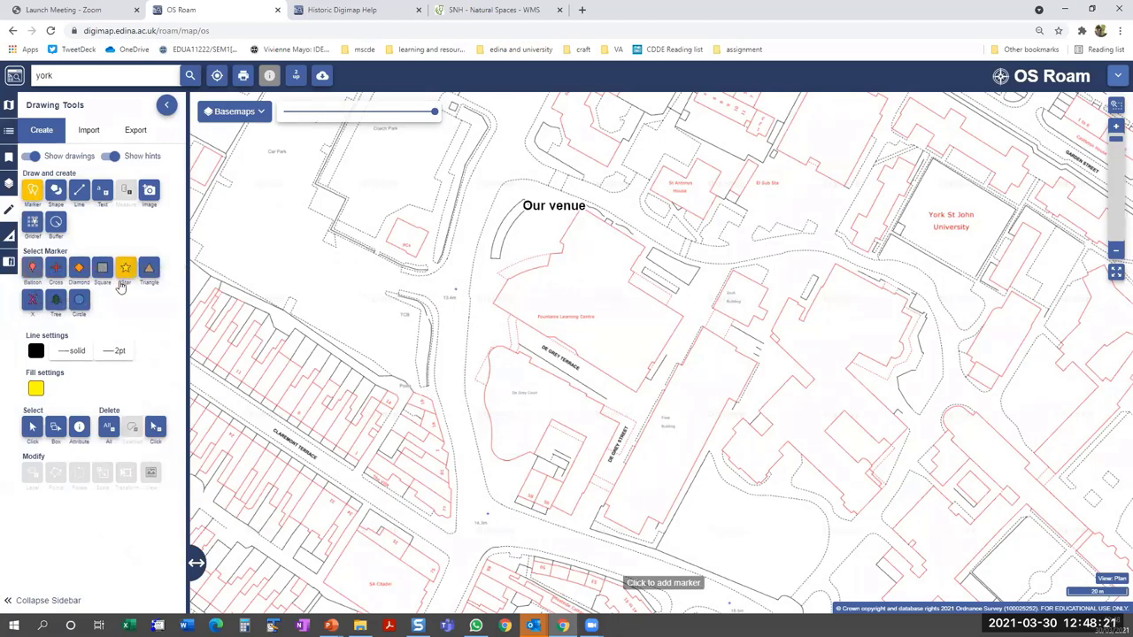
pyautogui.click(79, 303)
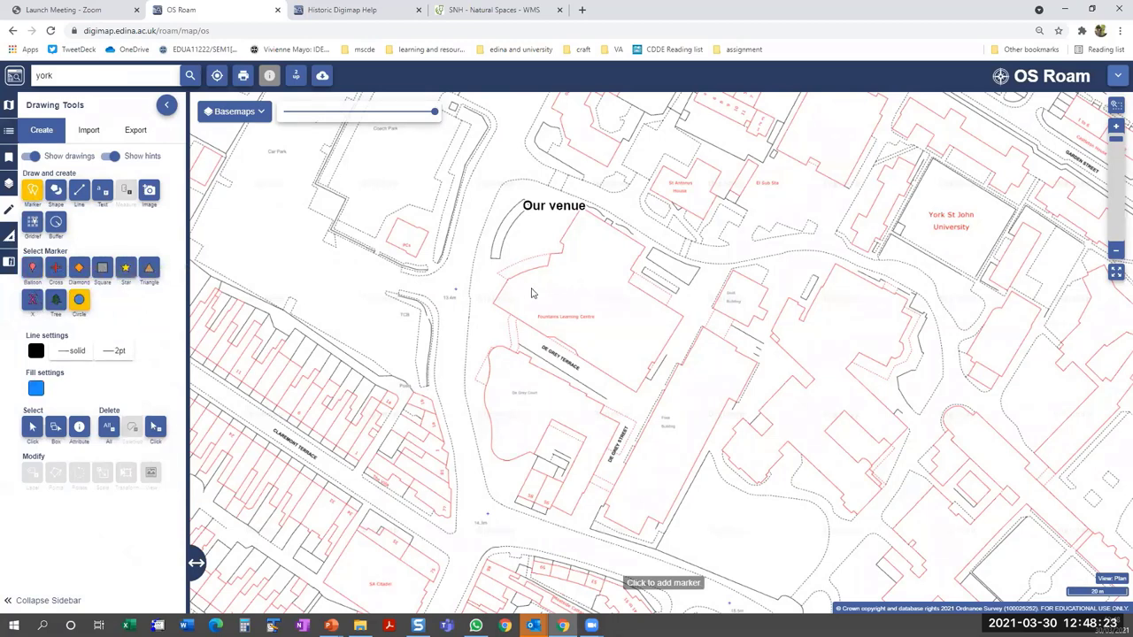
pyautogui.click(592, 296)
# - Set up the polygon shape with a green outline and a green fill at 0.5 opacity
pyautogui.click(57, 192)
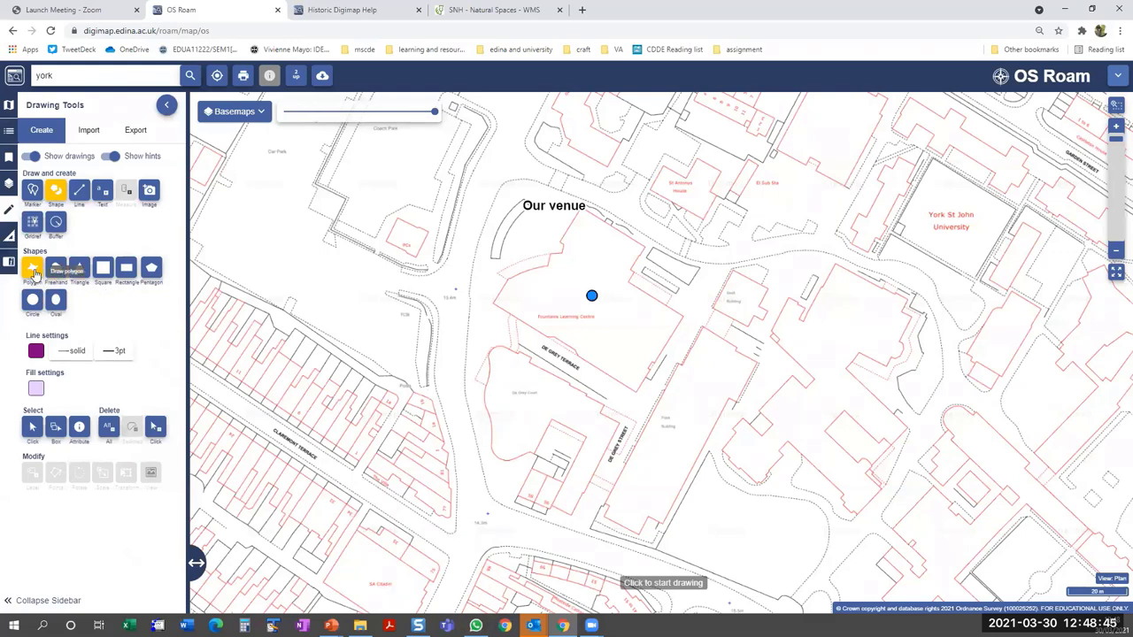
pyautogui.click(38, 351)
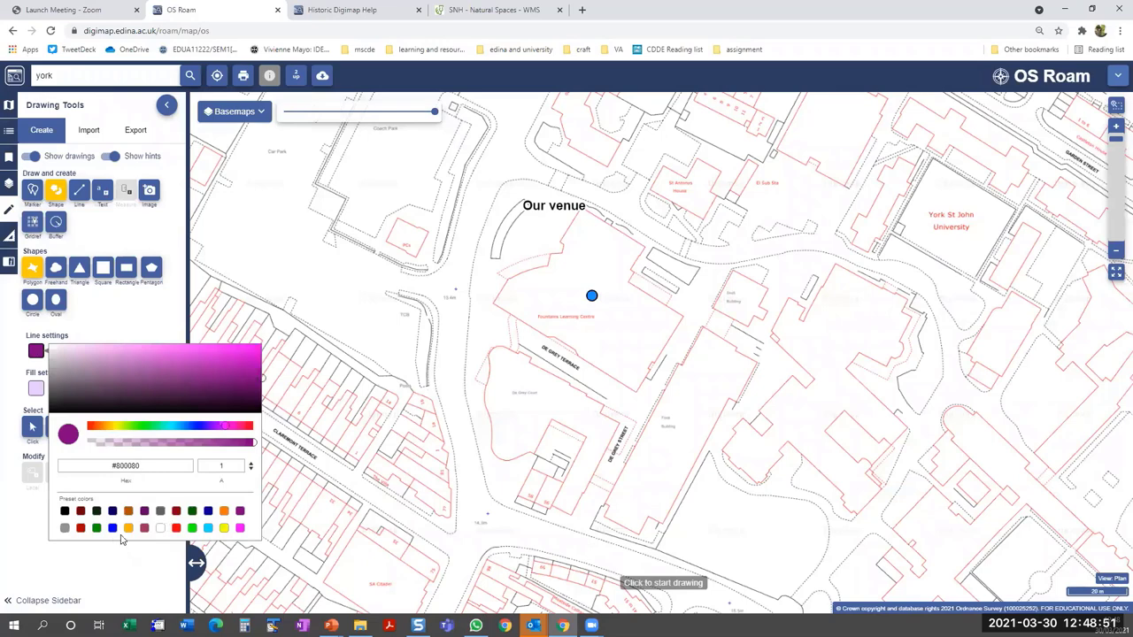
pyautogui.click(95, 528)
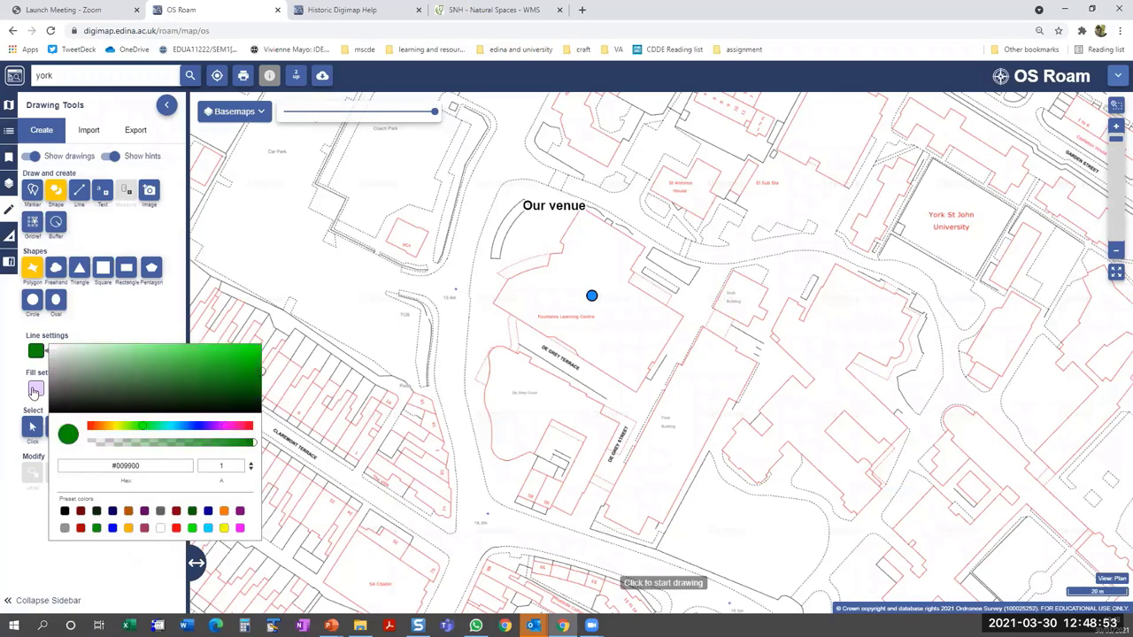
pyautogui.click(34, 392)
pyautogui.click(96, 566)
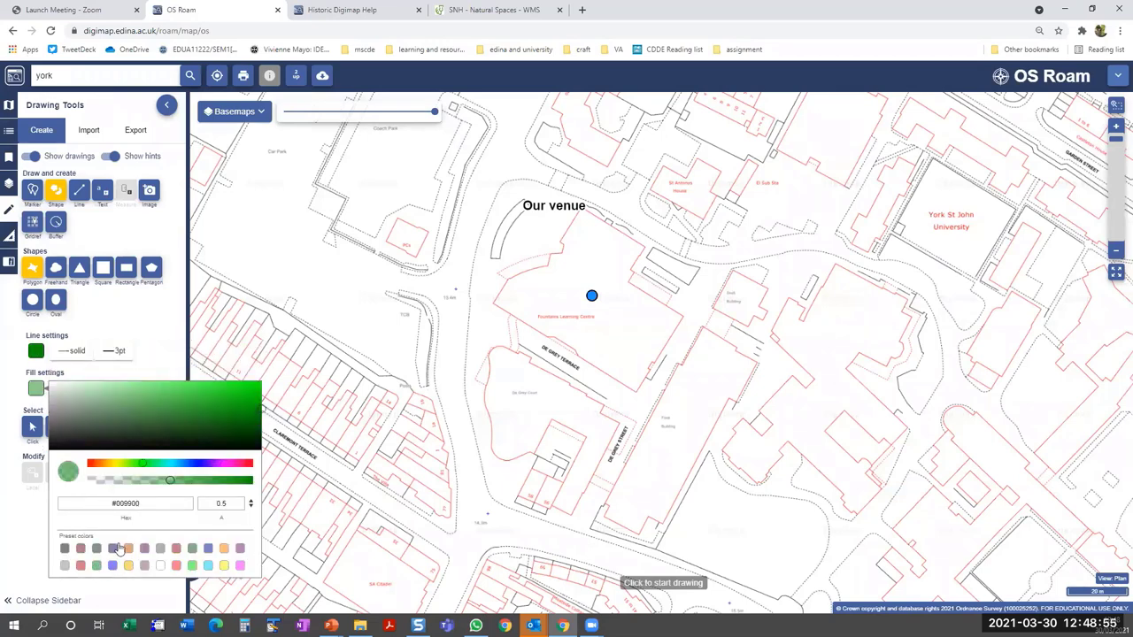
# - Trace the outline of the Fountains Learning Centre building as a closed polygon
pyautogui.click(494, 304)
pyautogui.click(522, 275)
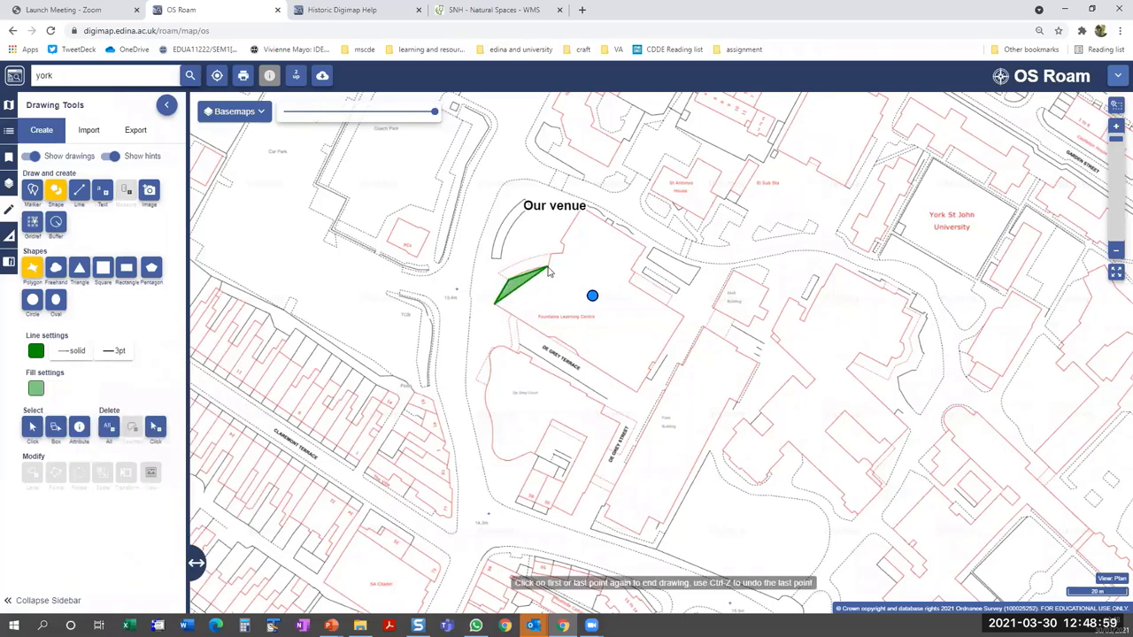
pyautogui.click(583, 206)
pyautogui.click(626, 222)
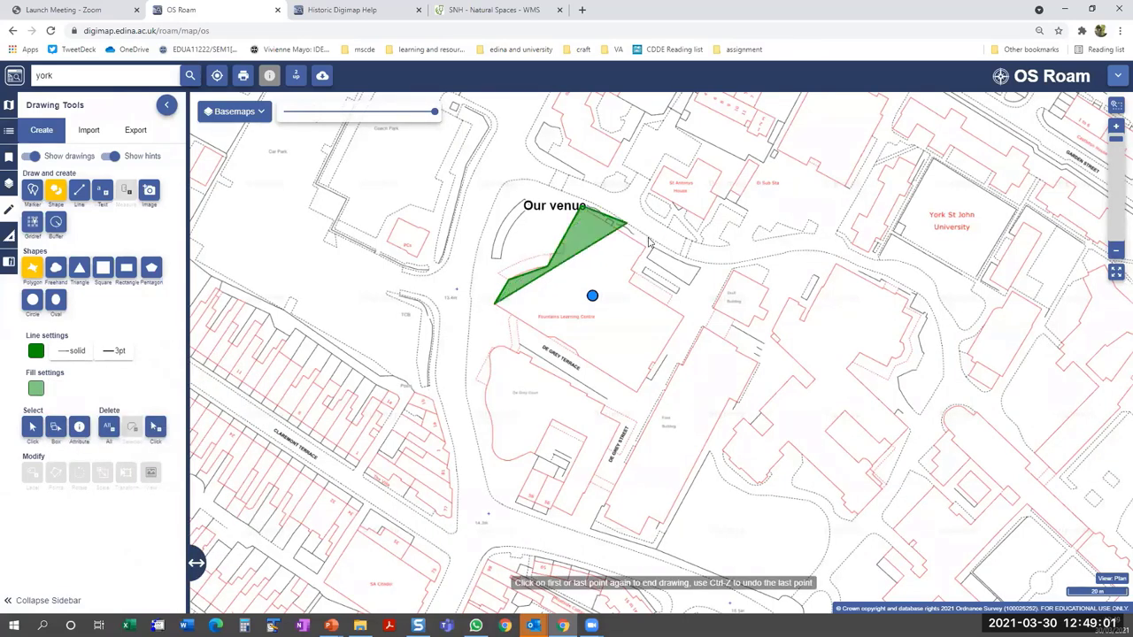
pyautogui.click(645, 249)
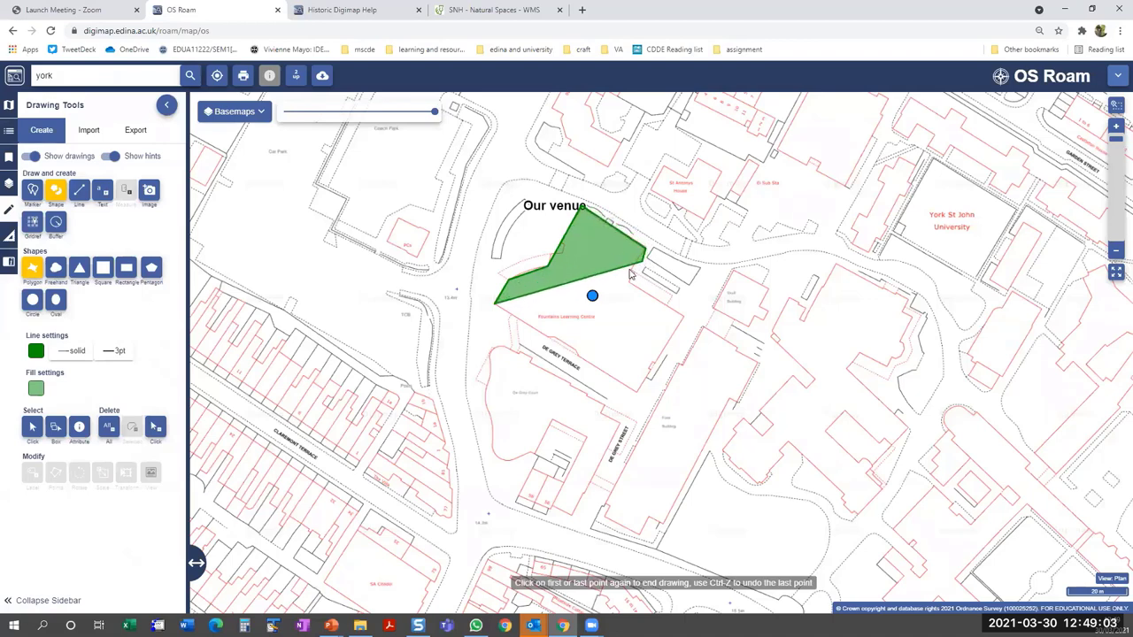
pyautogui.click(630, 273)
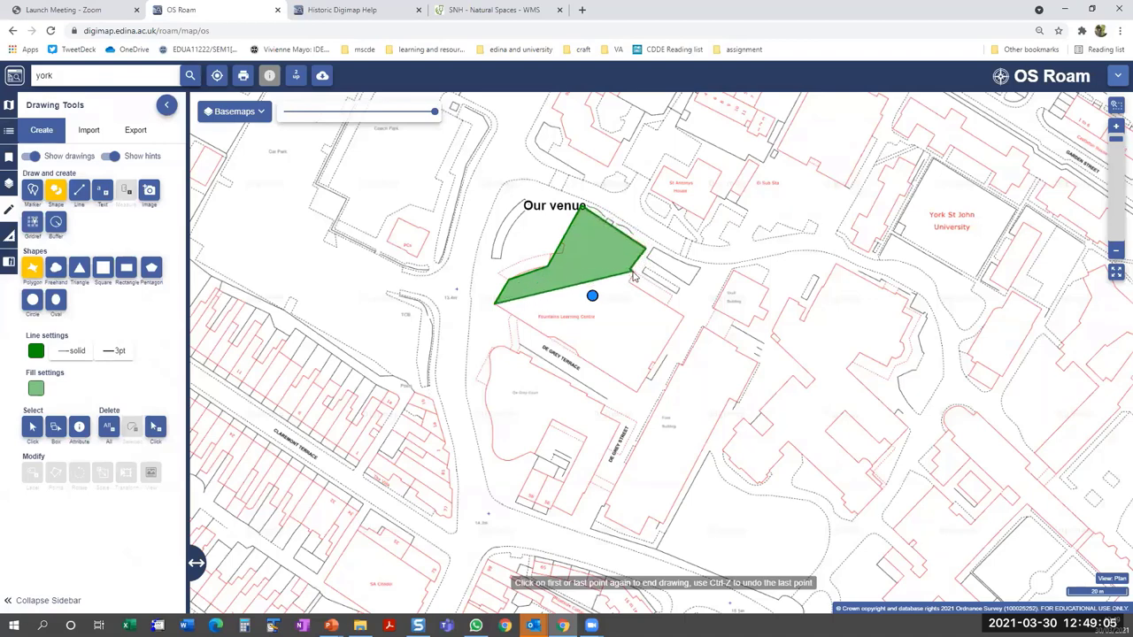
pyautogui.click(634, 272)
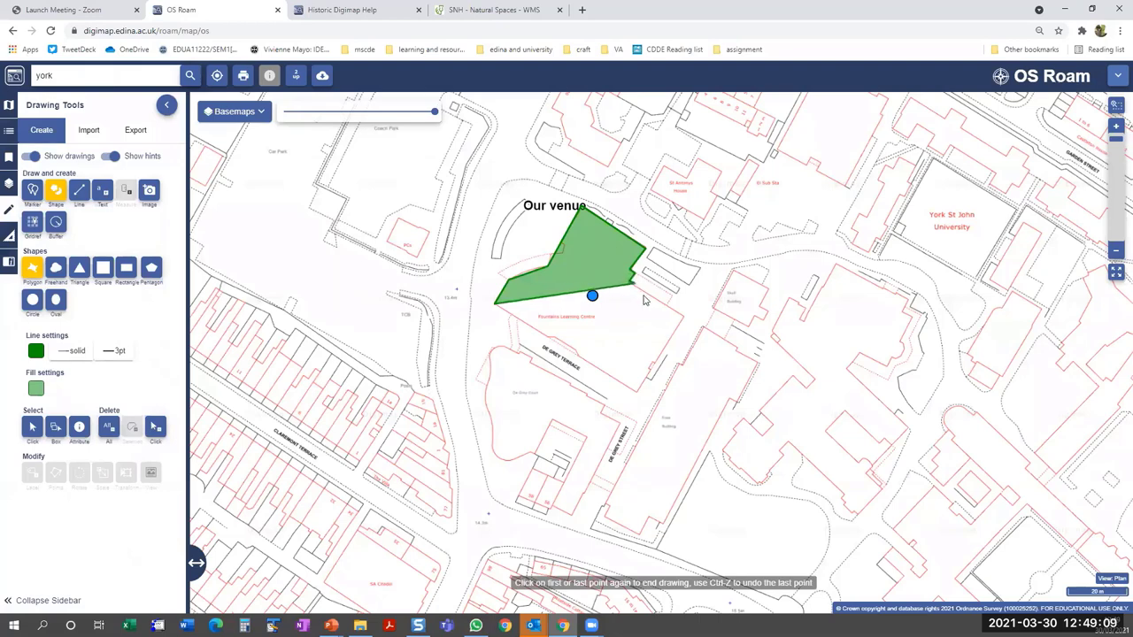
pyautogui.click(682, 317)
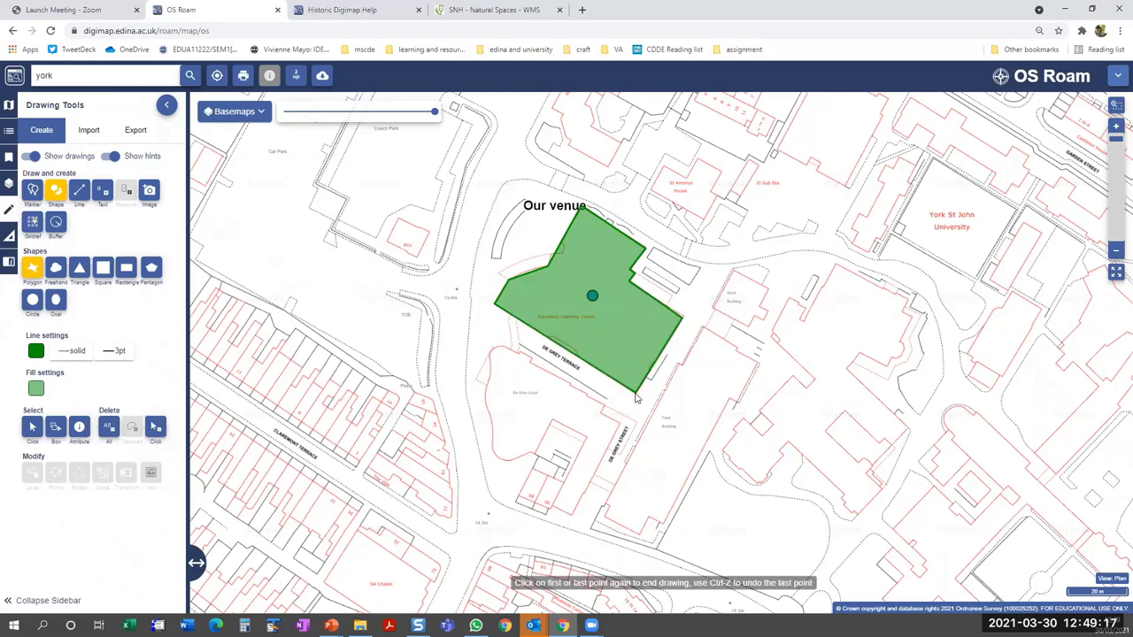
pyautogui.doubleClick(635, 397)
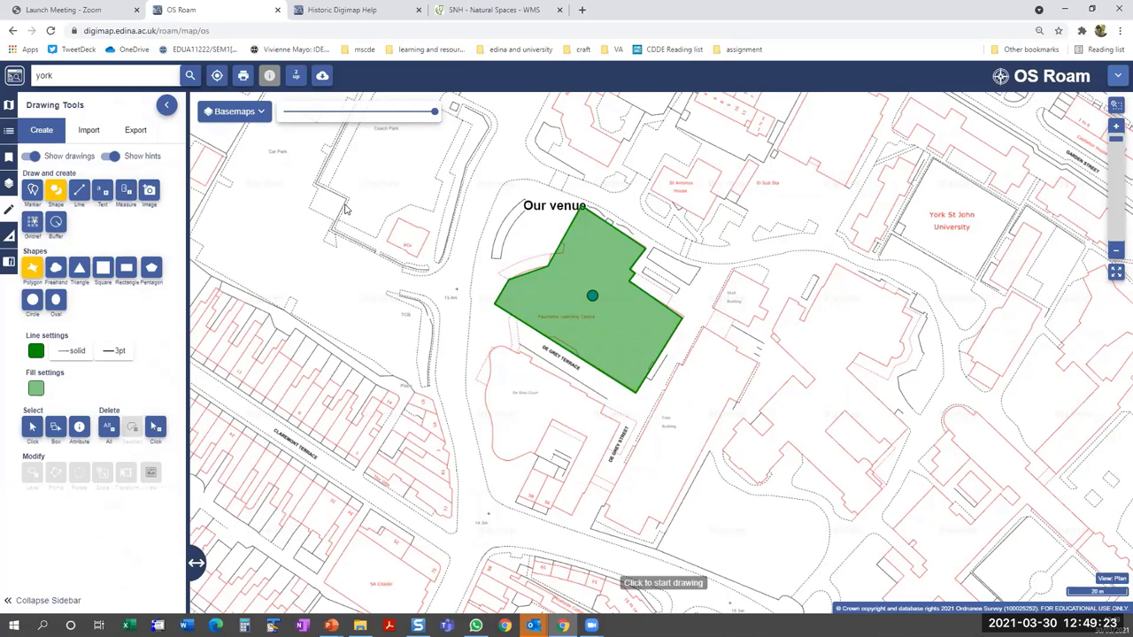
# - Label the green polygon with its metric area, and add a grid reference marker just outside the building's north-east side
pyautogui.click(126, 192)
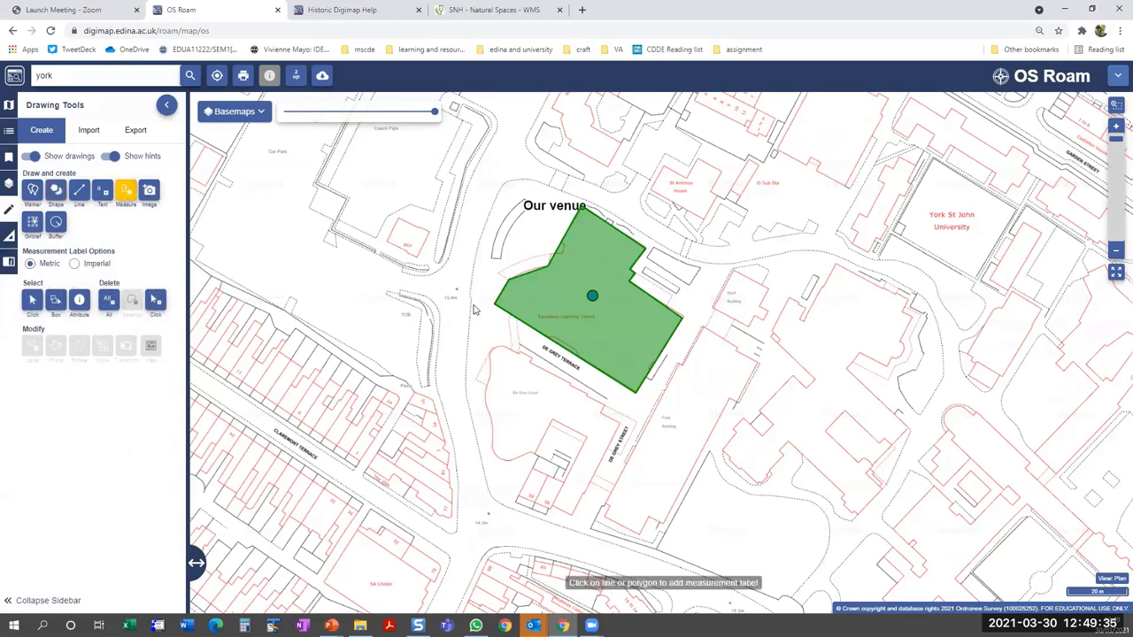
pyautogui.click(639, 334)
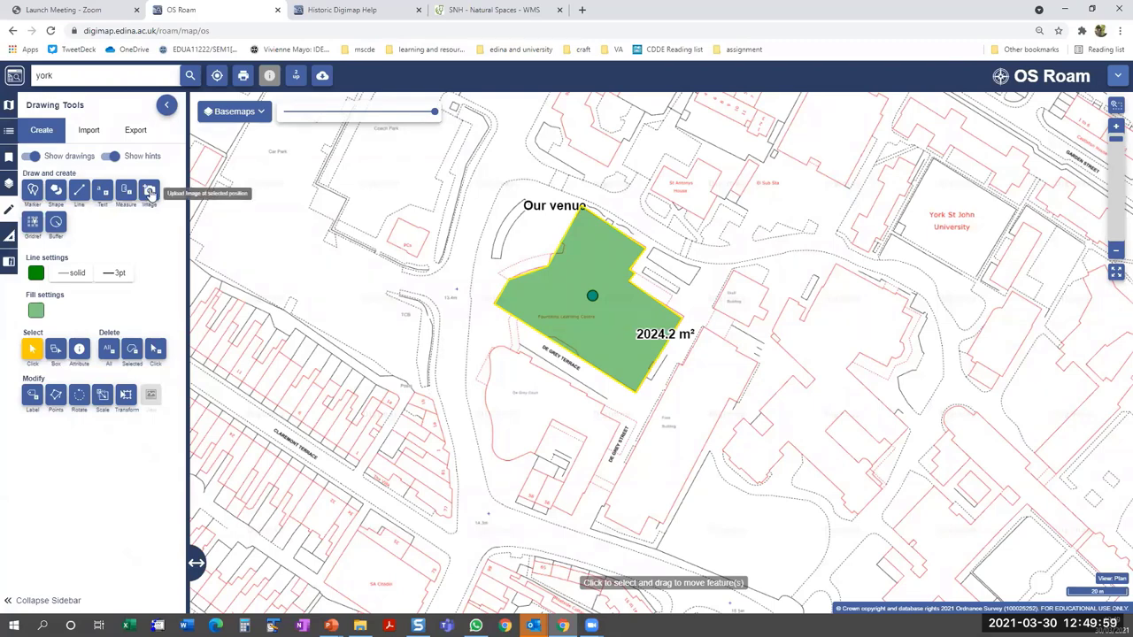
pyautogui.click(31, 223)
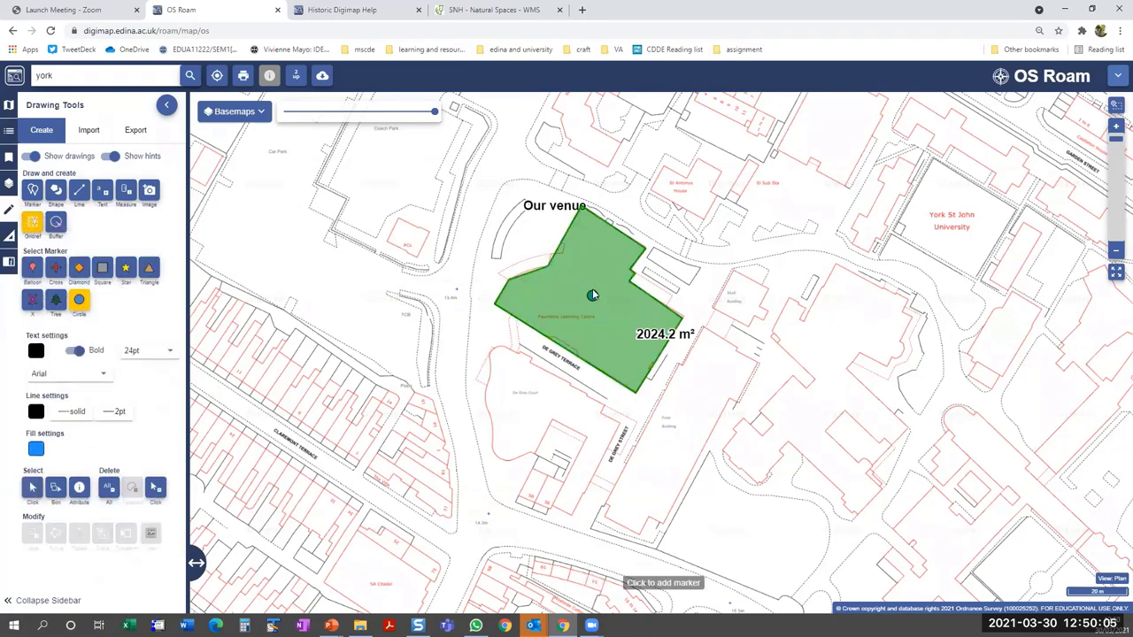
pyautogui.click(671, 270)
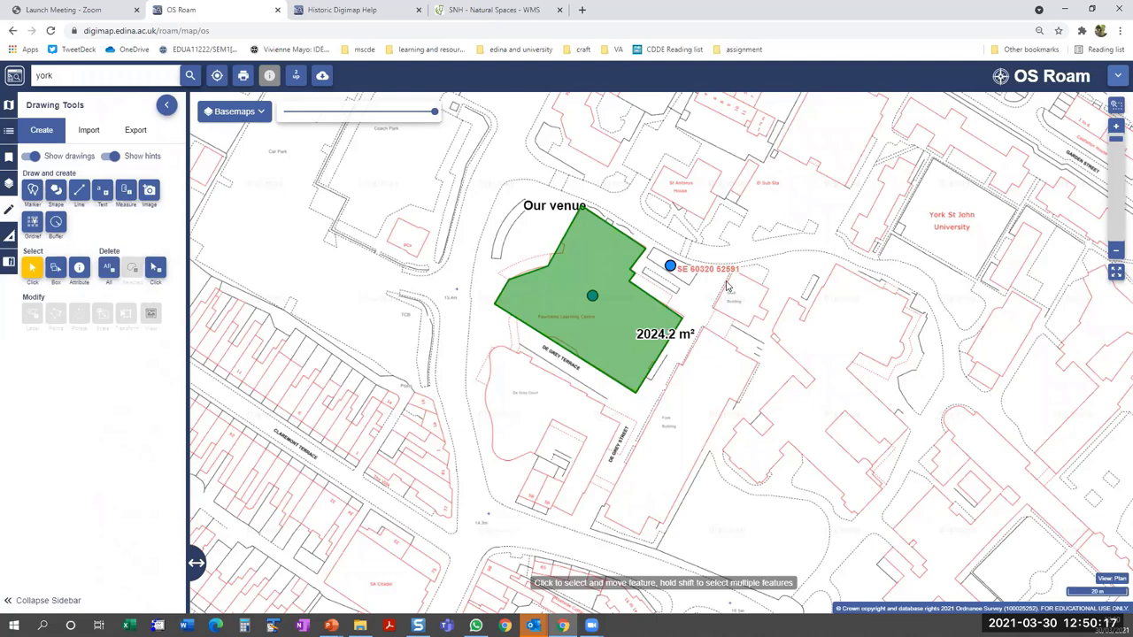
# - Set up a point buffer with a radius of 0.5 miles
pyautogui.click(57, 225)
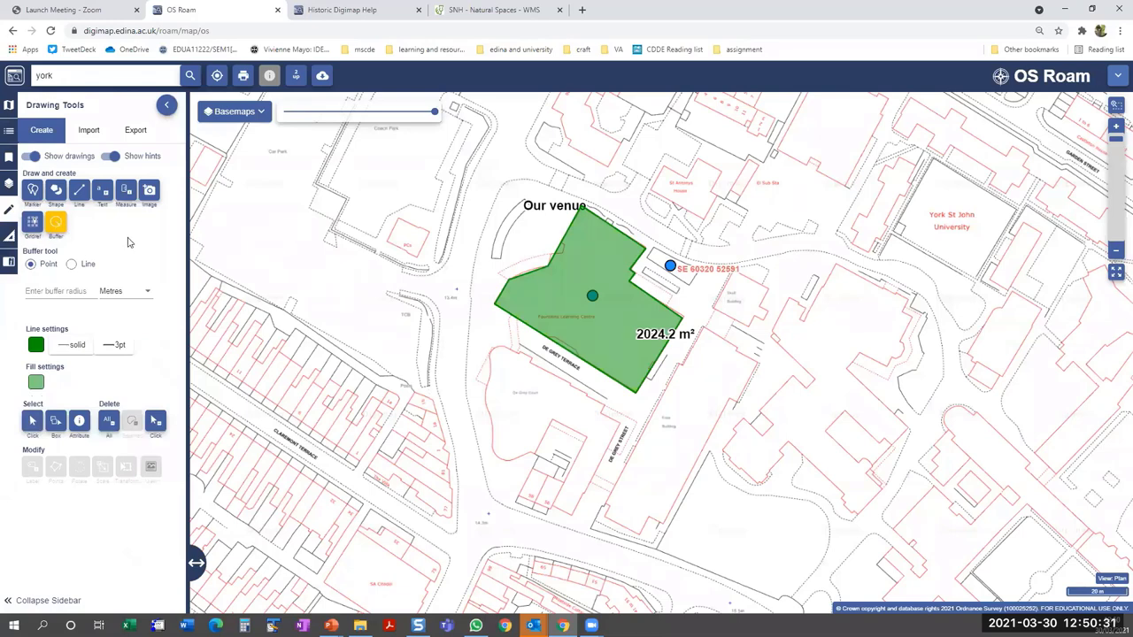
pyautogui.click(144, 294)
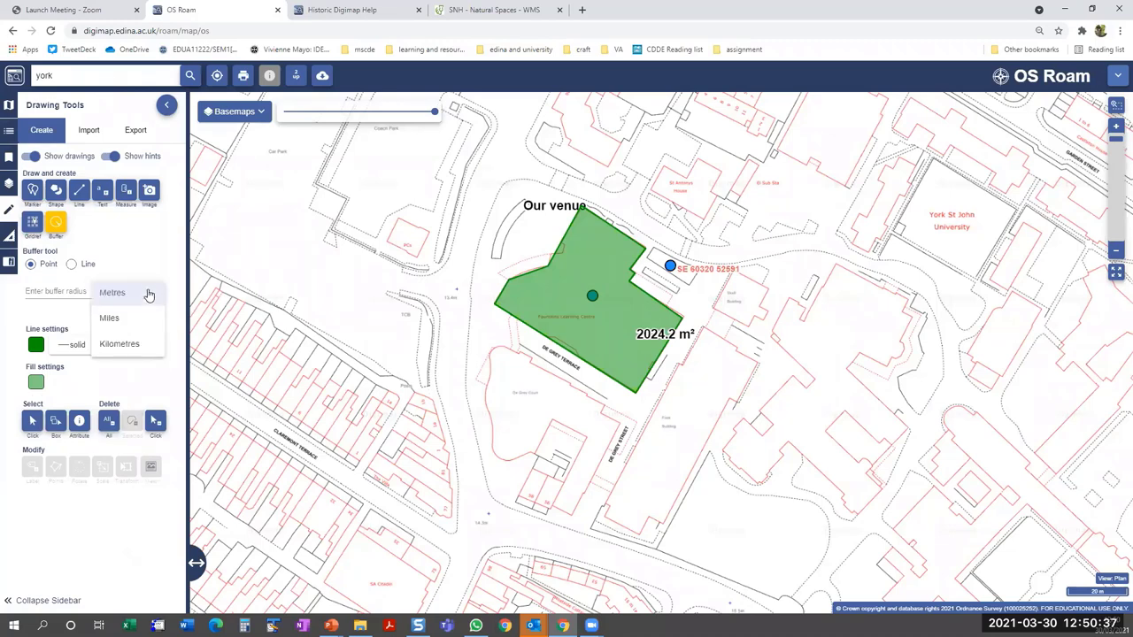
pyautogui.click(41, 291)
pyautogui.click(42, 291)
pyautogui.write('0.5')
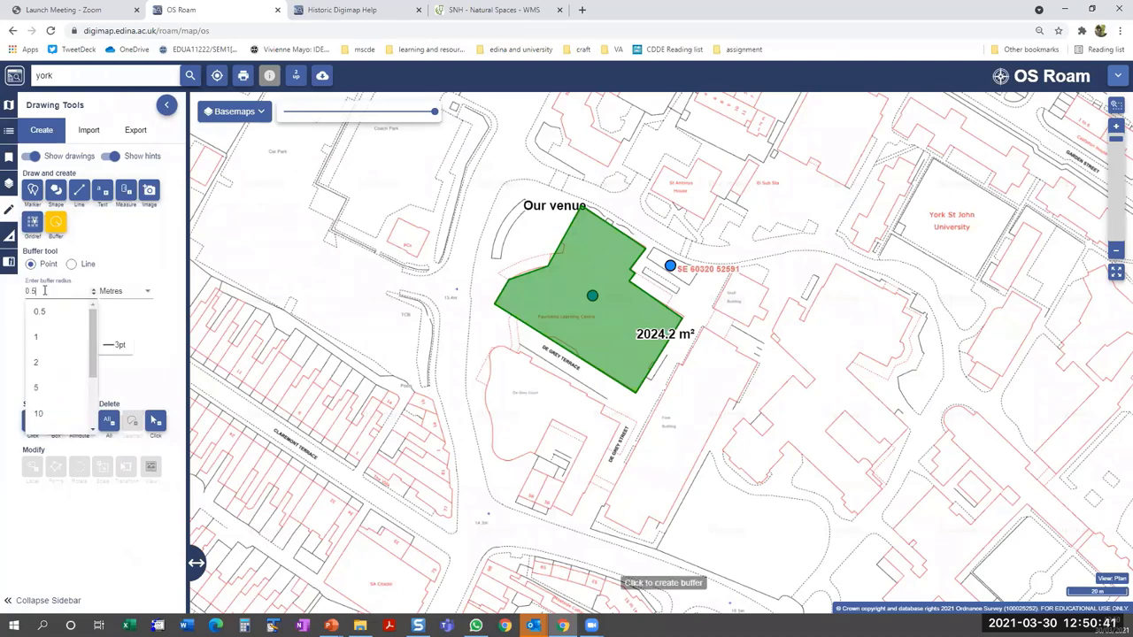
pyautogui.click(133, 295)
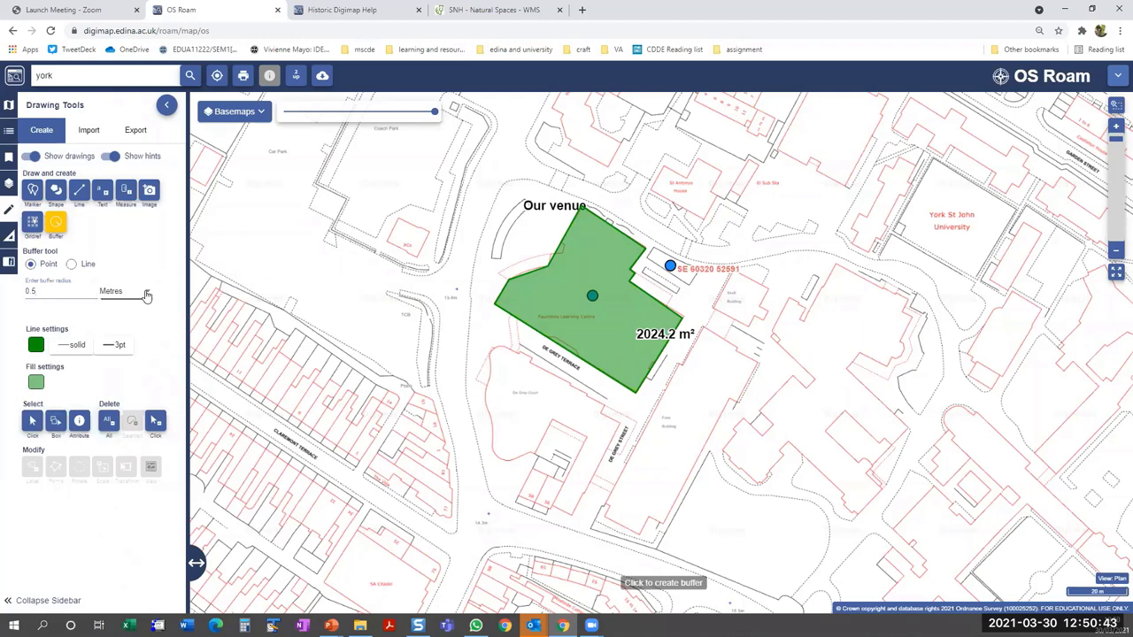
pyautogui.click(144, 295)
pyautogui.click(138, 326)
# - Place the buffer on the Fountains Learning Centre with a brown #b05200 fill at 0.5 opacity, and view its full extent
pyautogui.click(34, 383)
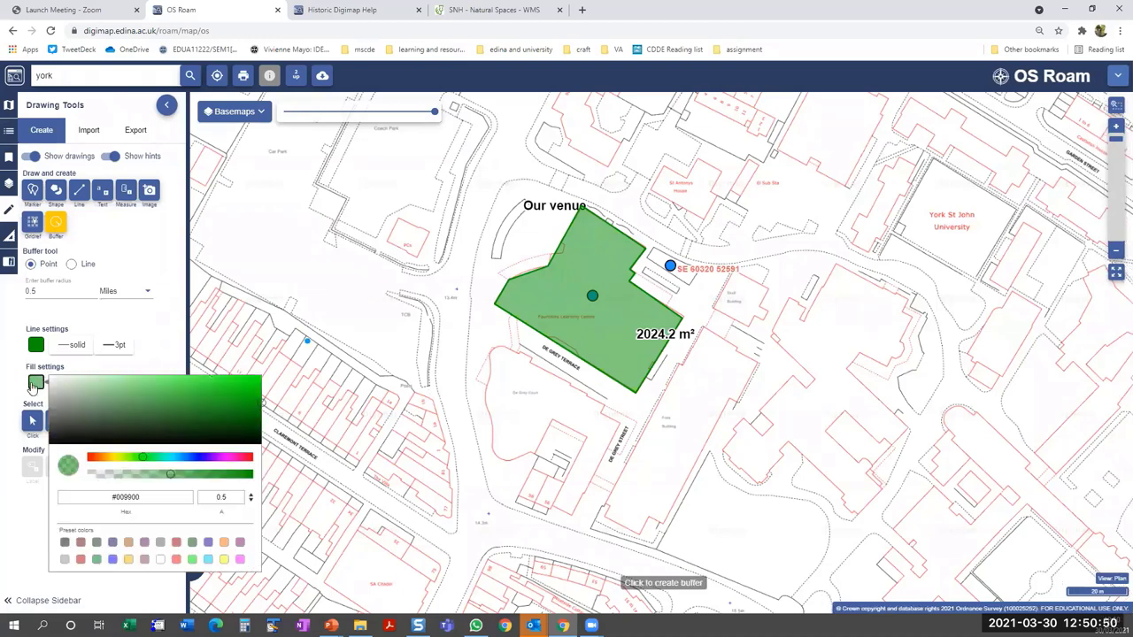
pyautogui.click(129, 543)
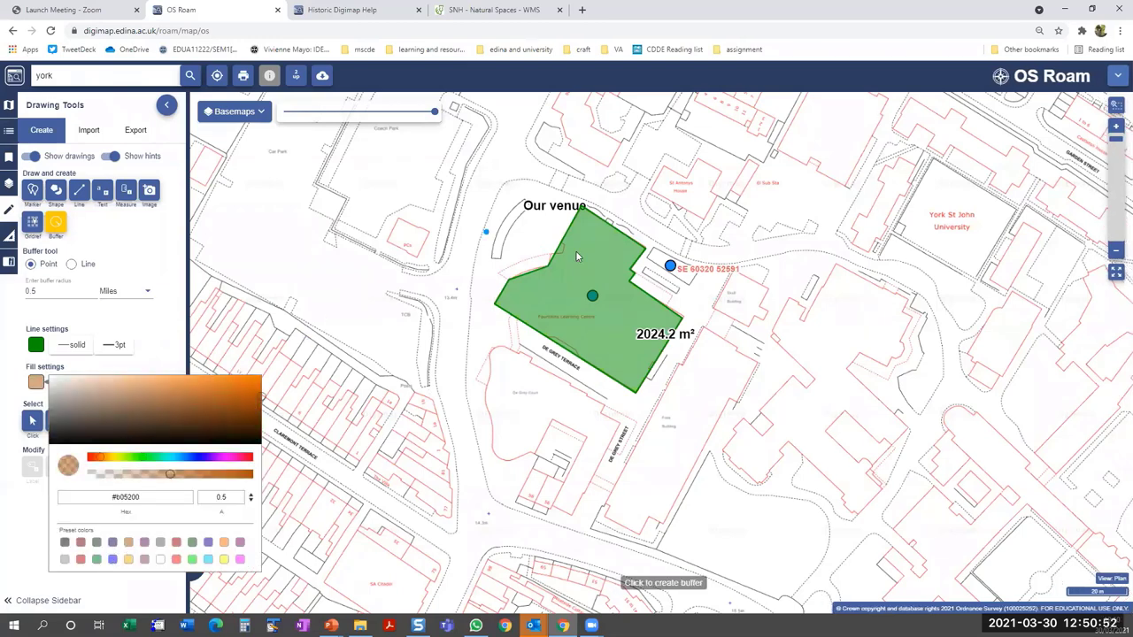
pyautogui.click(602, 309)
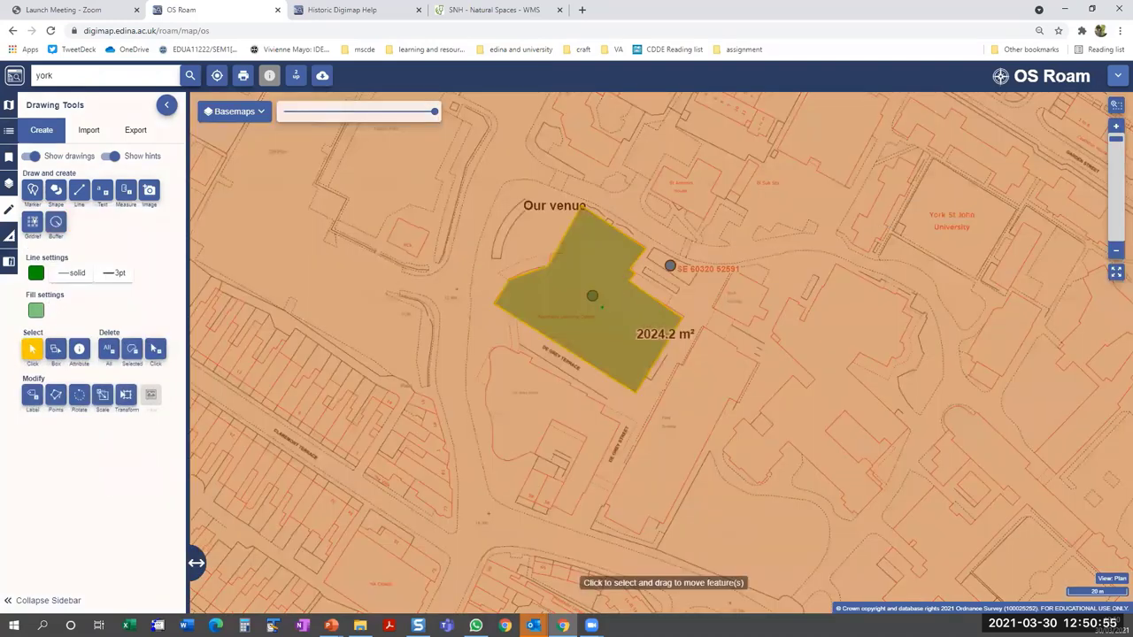
pyautogui.click(1115, 251)
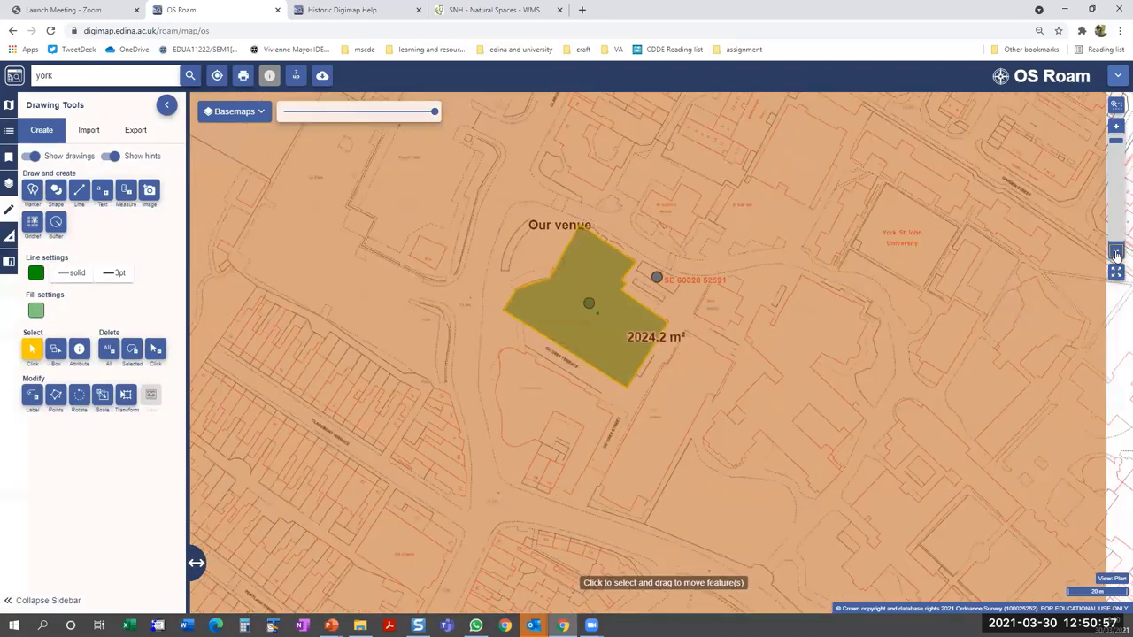
pyautogui.click(1115, 251)
pyautogui.click(1115, 252)
pyautogui.click(1115, 252)
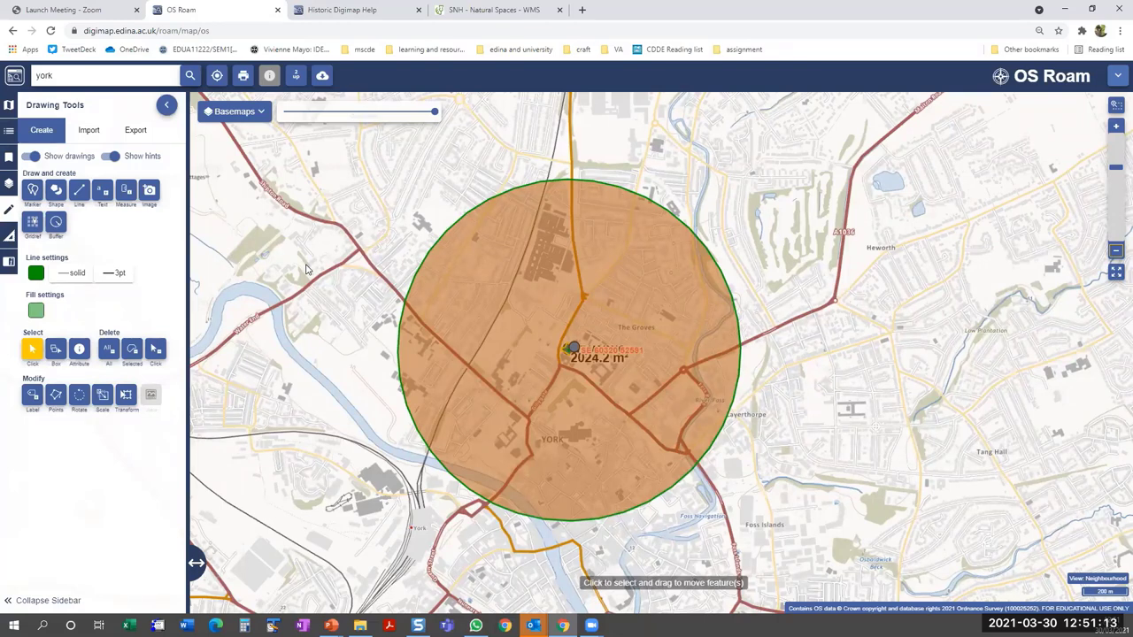
# - Delete the brown buffer circle around the Fountains Learning Centre
pyautogui.click(450, 294)
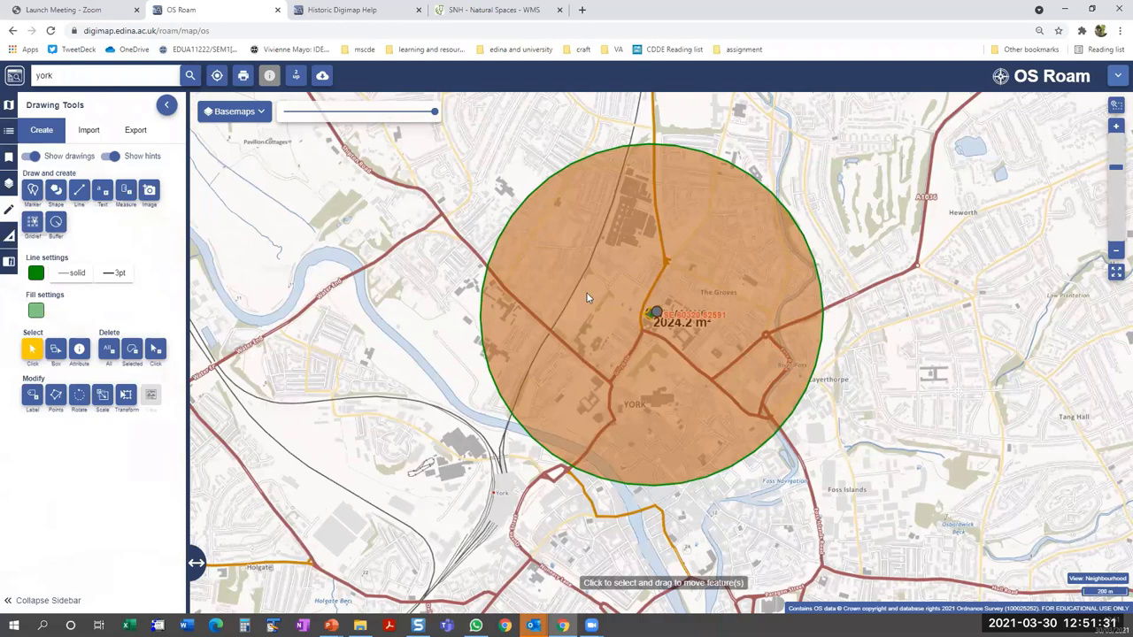
pyautogui.scroll(1, 656, 324)
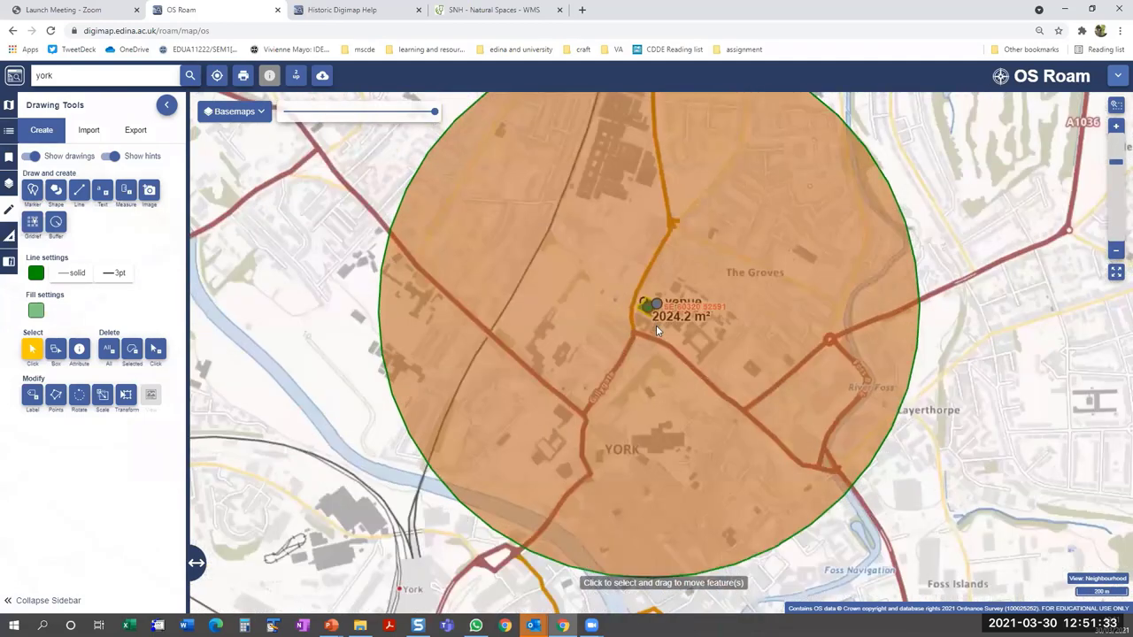
pyautogui.scroll(3, 656, 325)
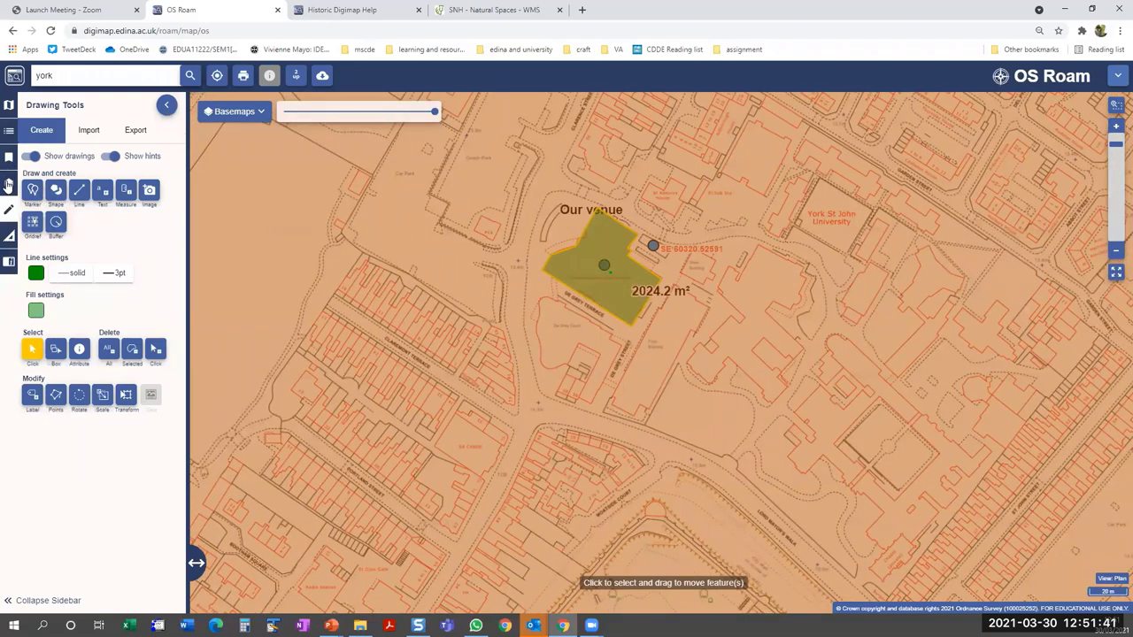
pyautogui.click(8, 184)
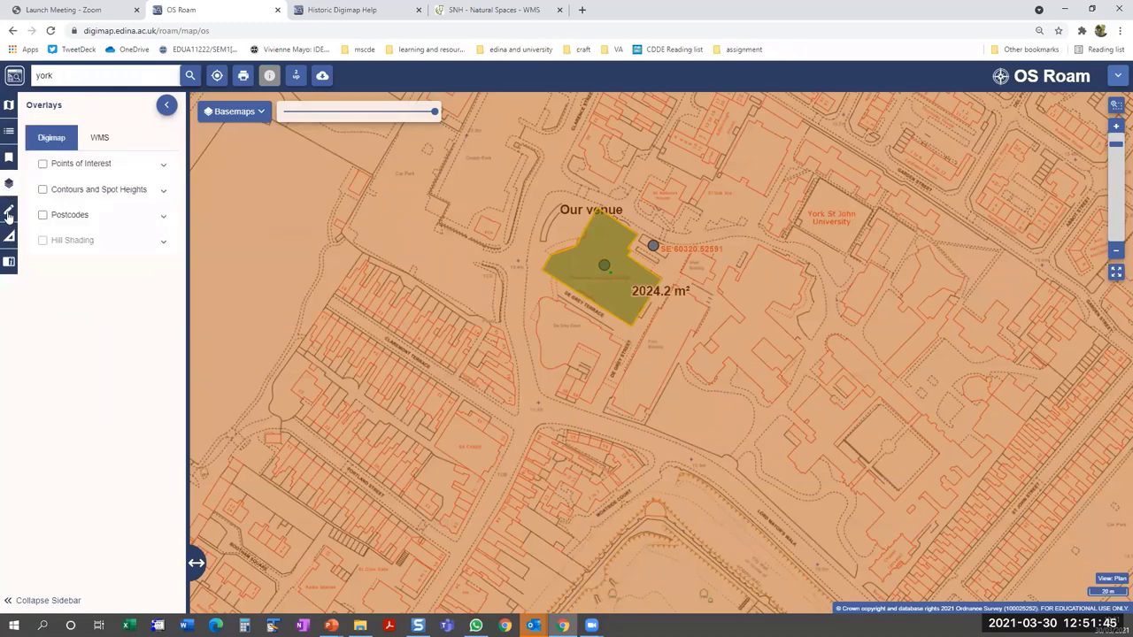
pyautogui.click(8, 213)
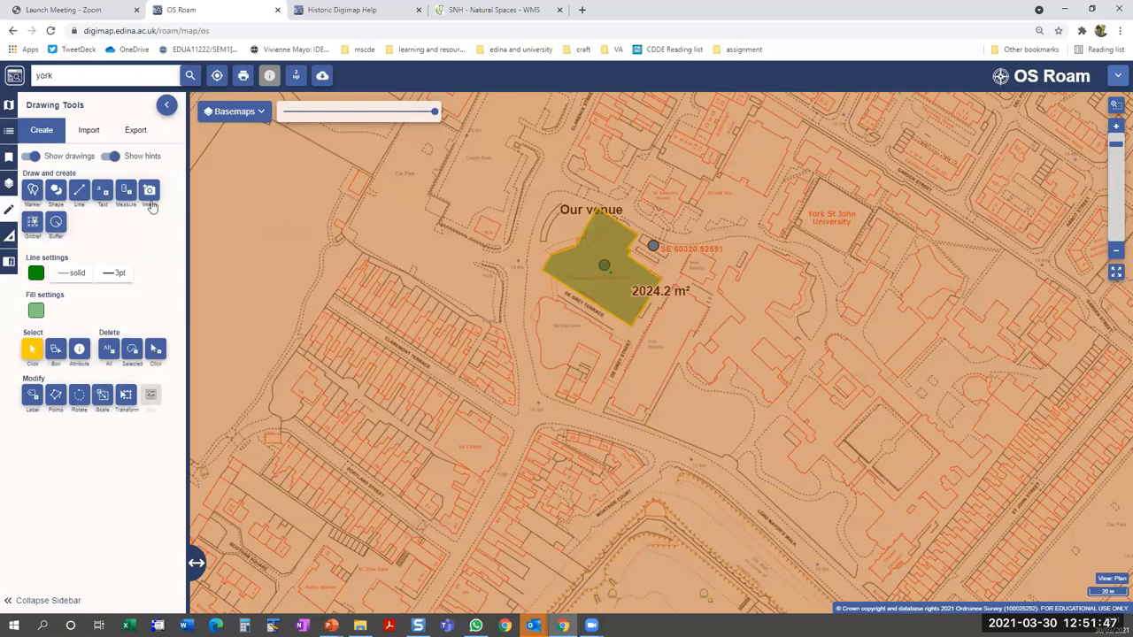
pyautogui.click(155, 352)
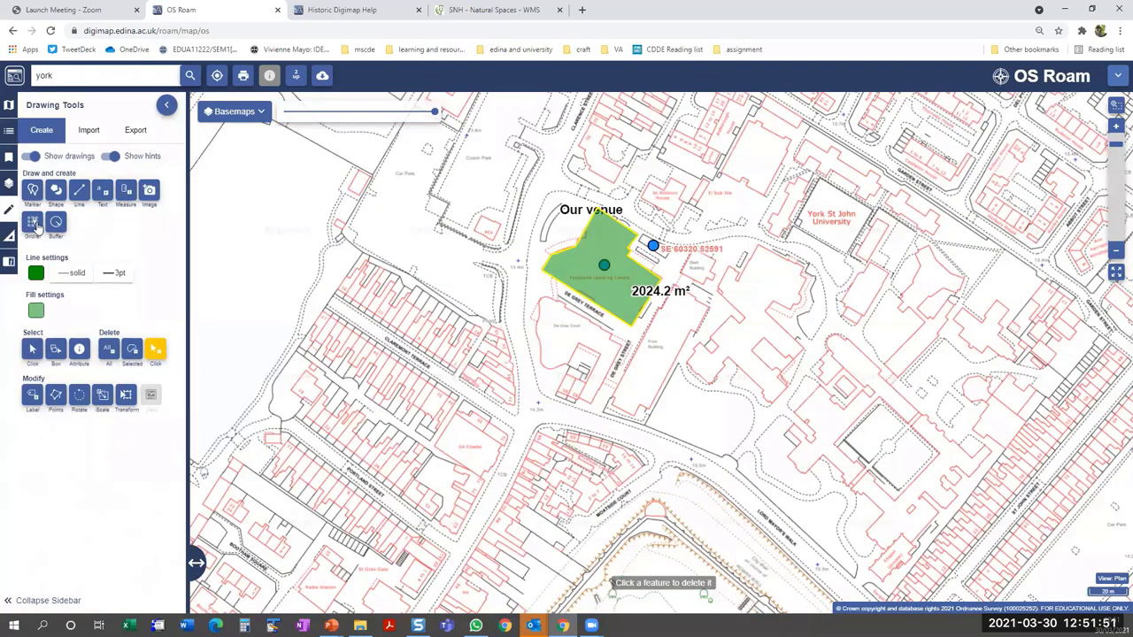
# - Show the Postcodes overlay and hide it again, and do the same with the Contours and Spot Heights overlay
pyautogui.click(7, 183)
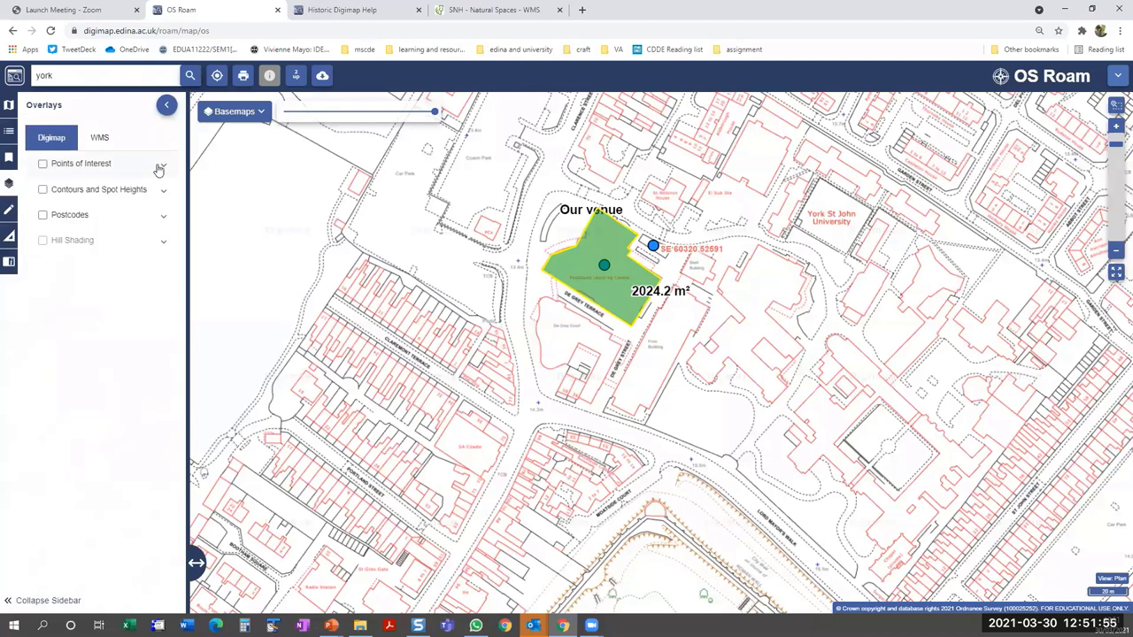
pyautogui.click(42, 216)
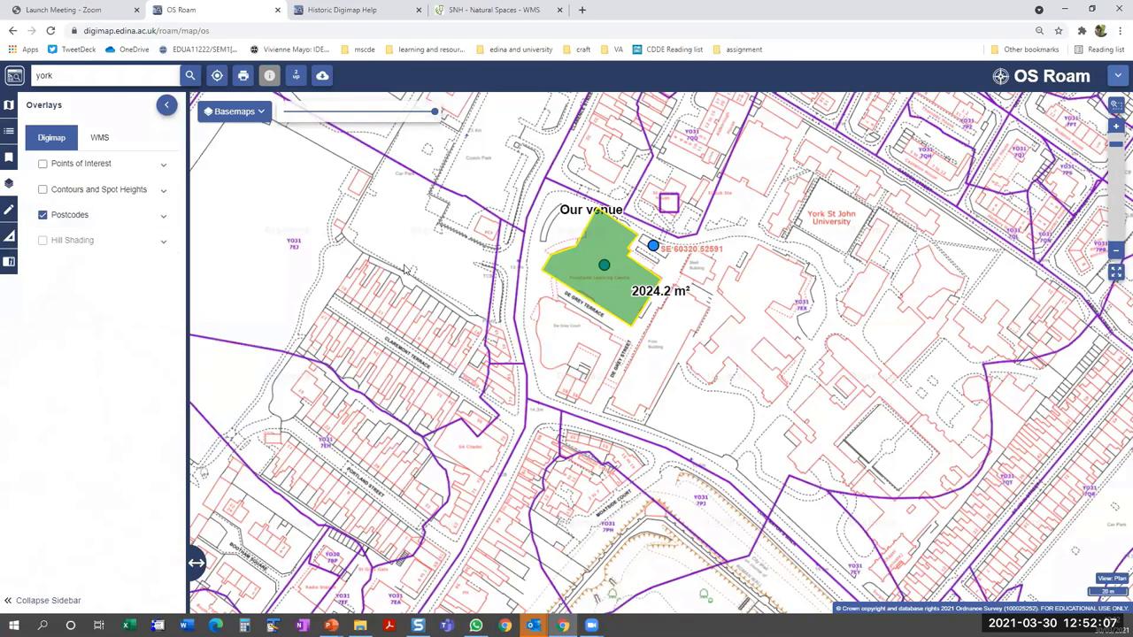
pyautogui.click(46, 218)
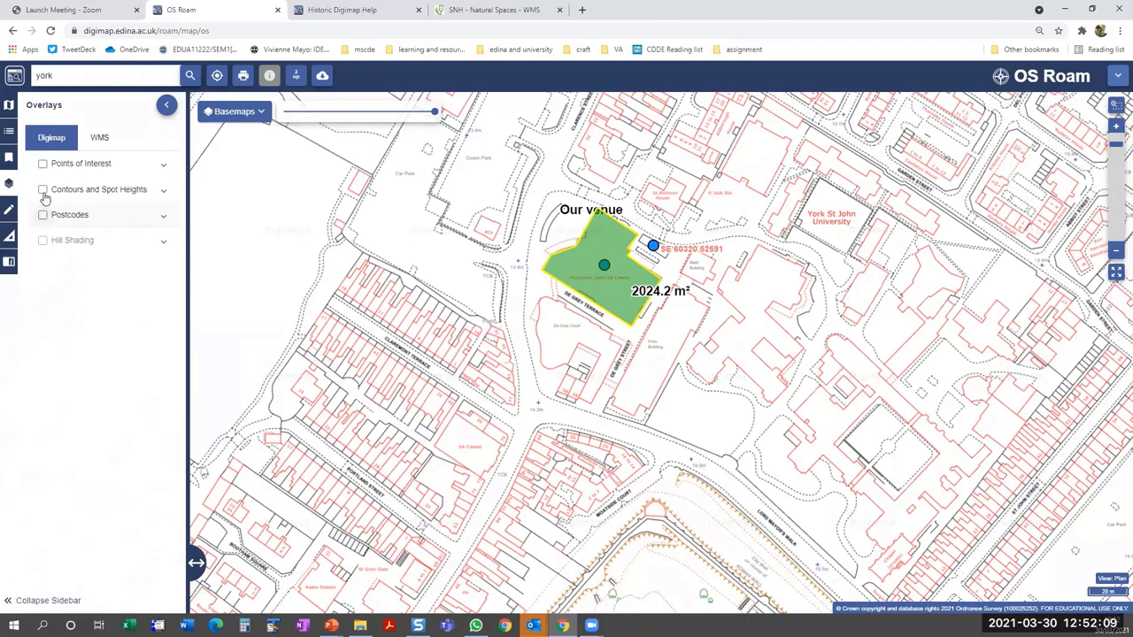
pyautogui.click(43, 191)
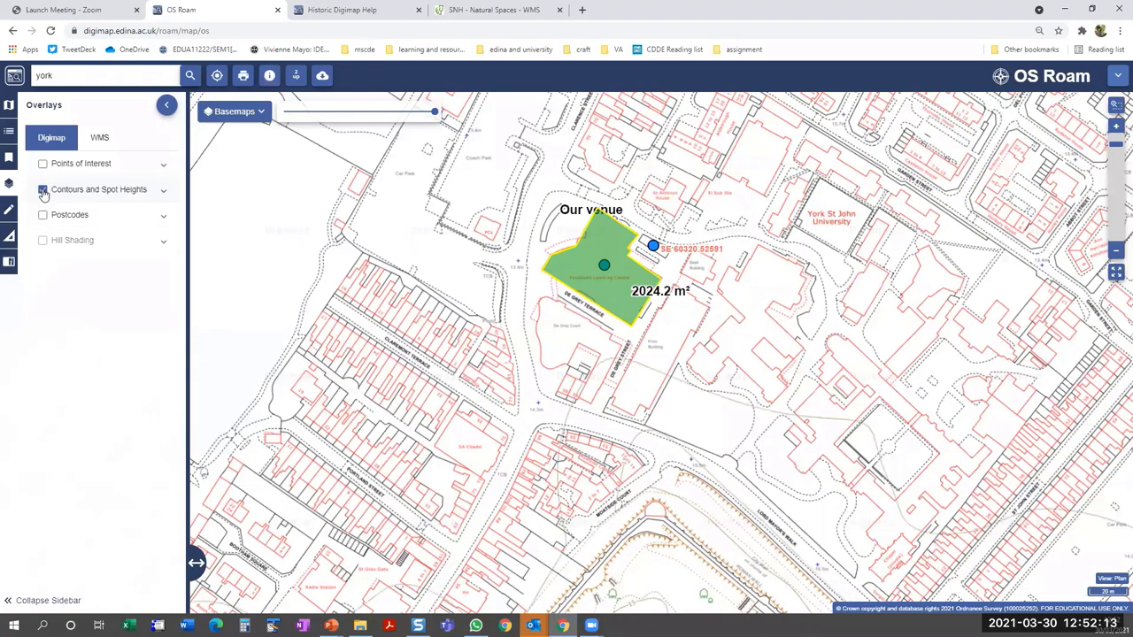
pyautogui.click(44, 192)
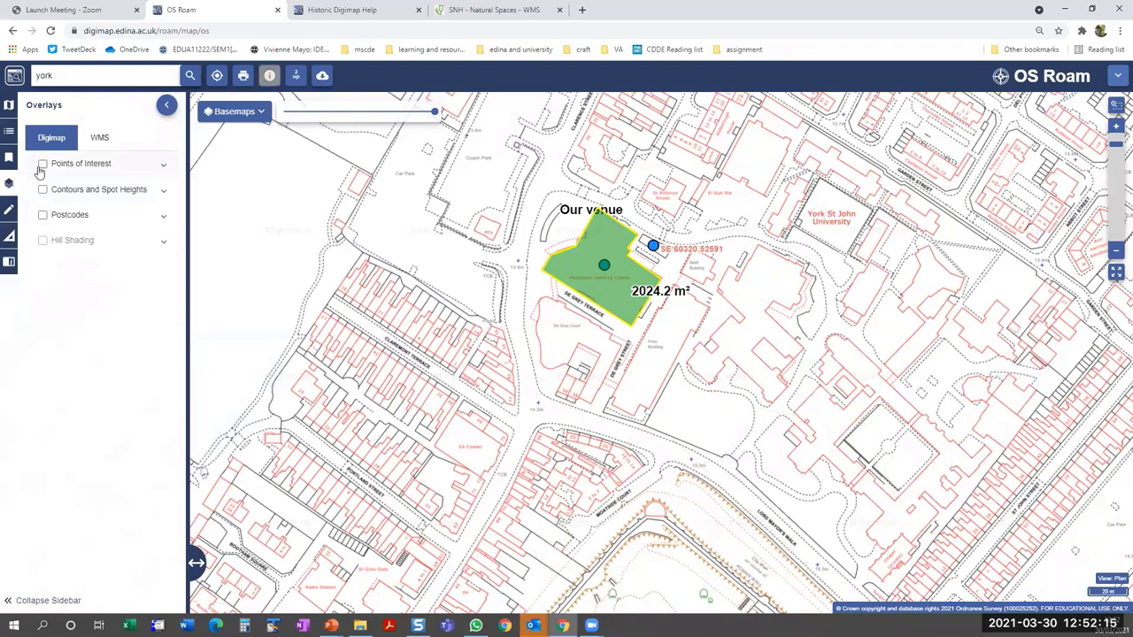
# - Show the Points of Interest overlay without its Public infrastructure, Manufacturing and production, and Sports and entertainment layers
pyautogui.click(43, 167)
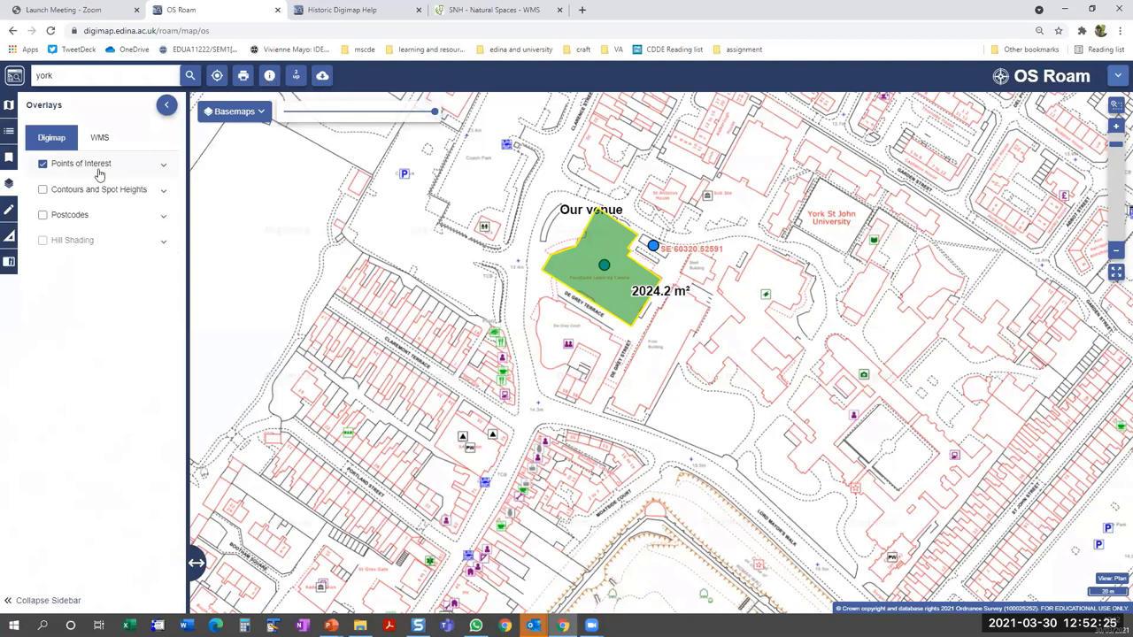
pyautogui.click(164, 165)
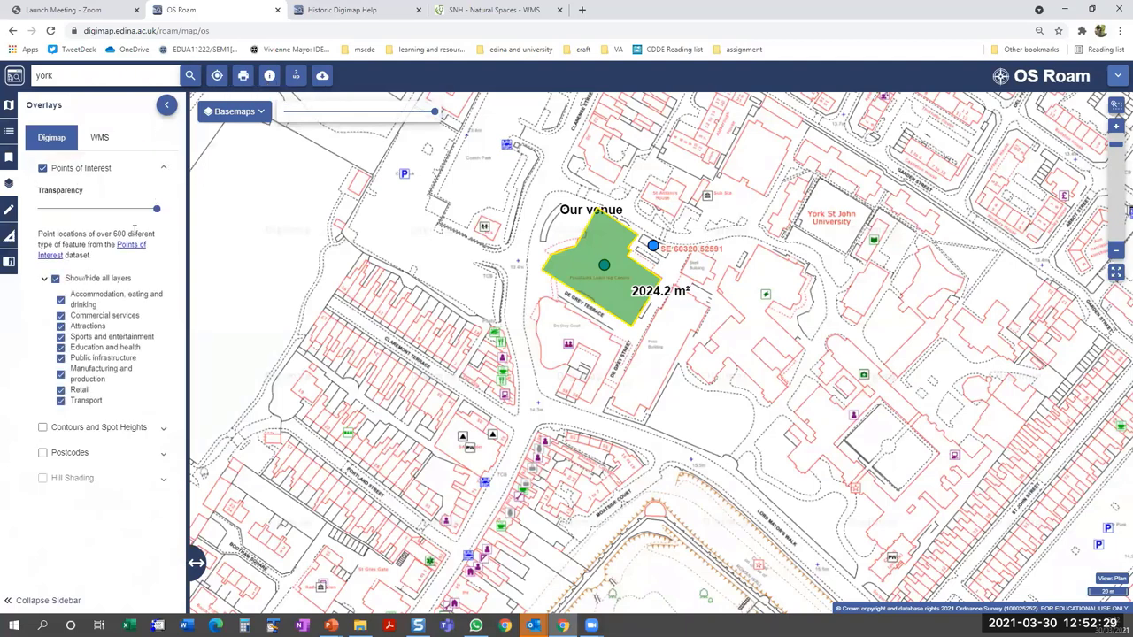
pyautogui.click(60, 358)
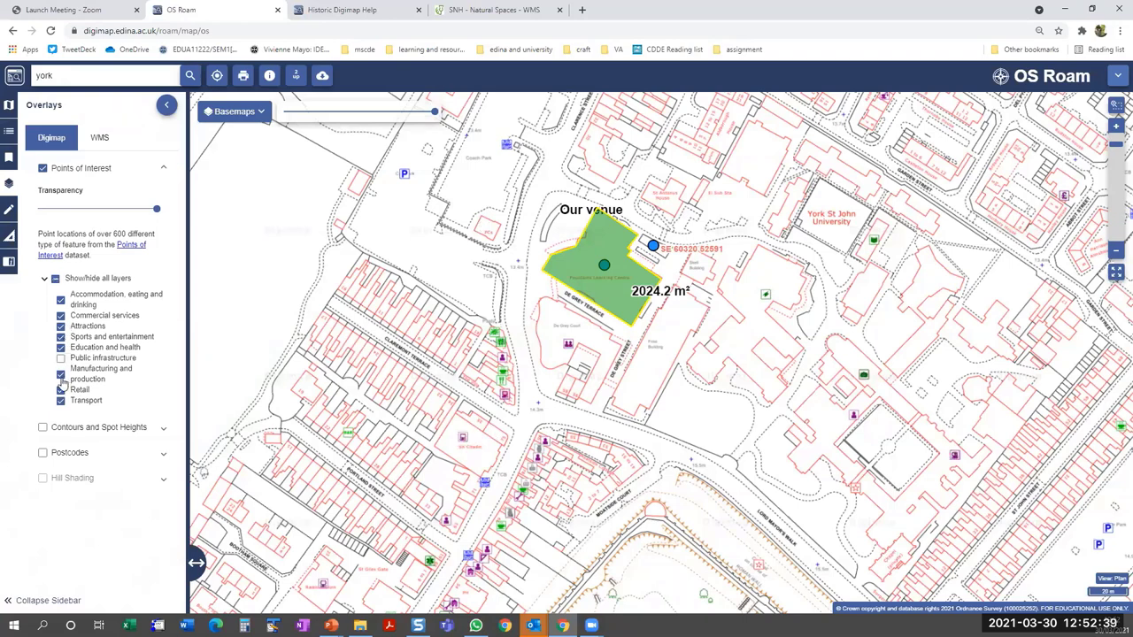
pyautogui.click(60, 375)
pyautogui.click(60, 336)
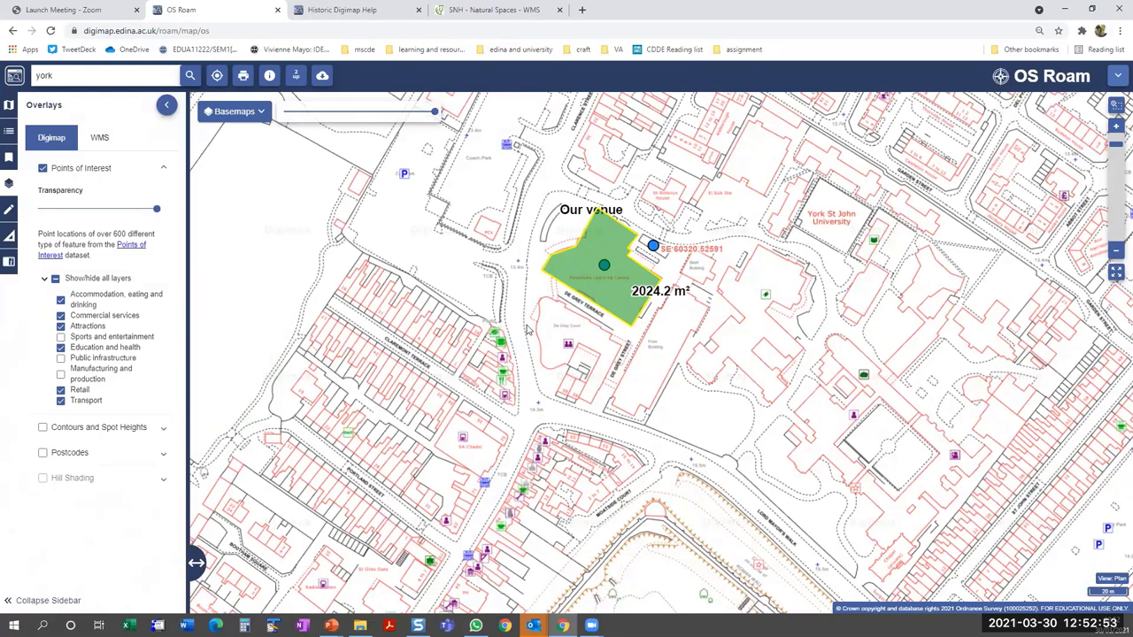
# - View the feature information of the car park north-west of the venue and of a restaurant on Gillygate
pyautogui.click(270, 78)
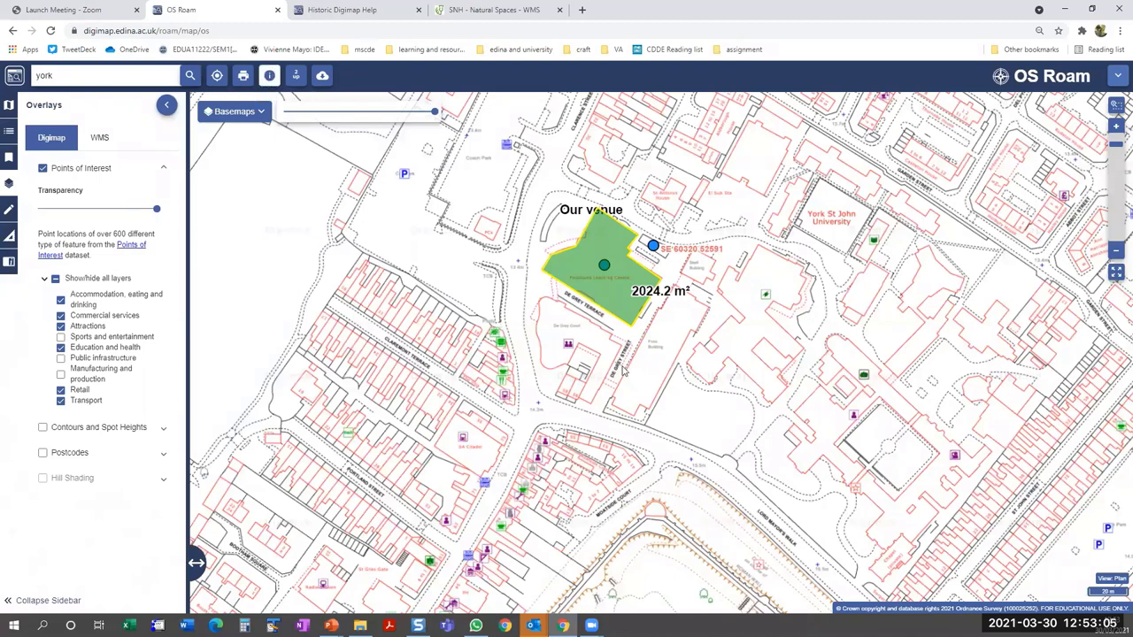
pyautogui.click(404, 174)
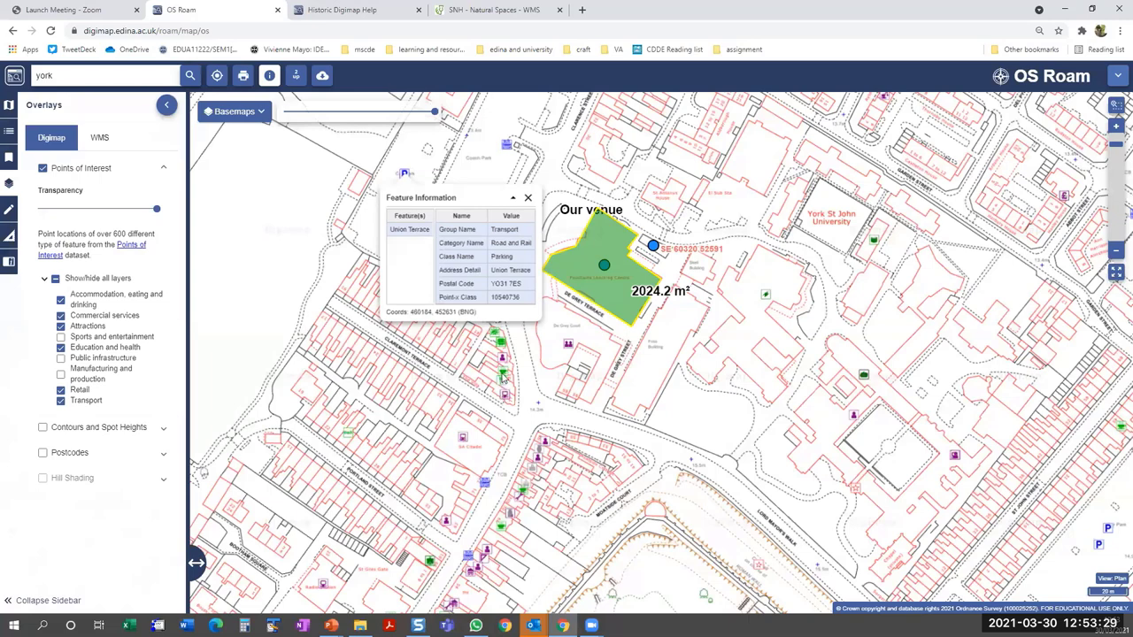
pyautogui.click(501, 381)
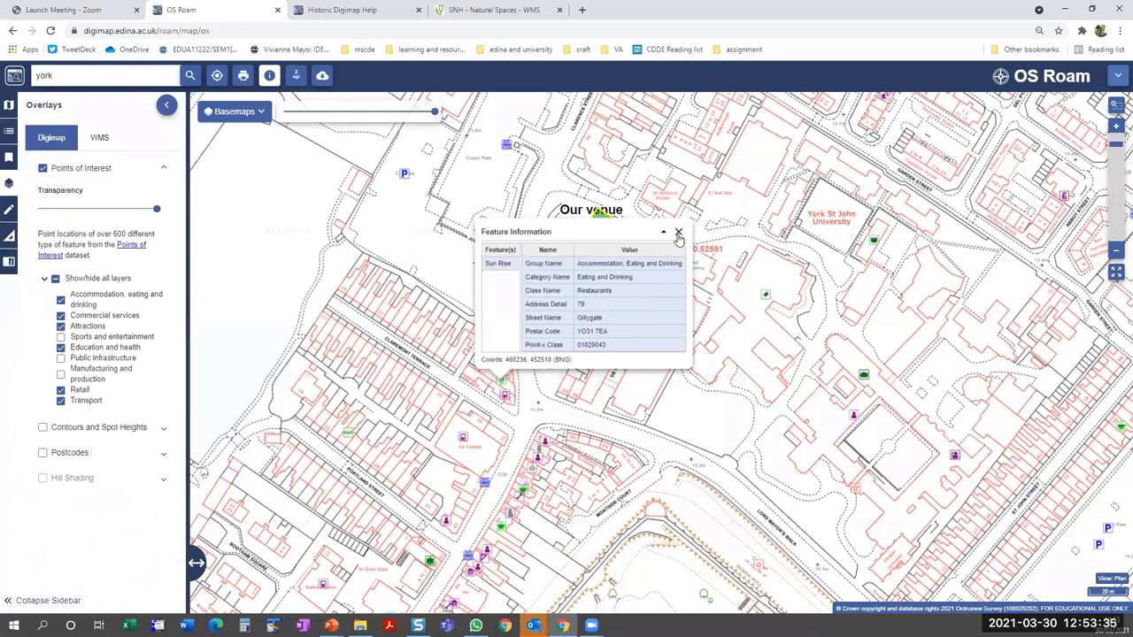
pyautogui.click(678, 233)
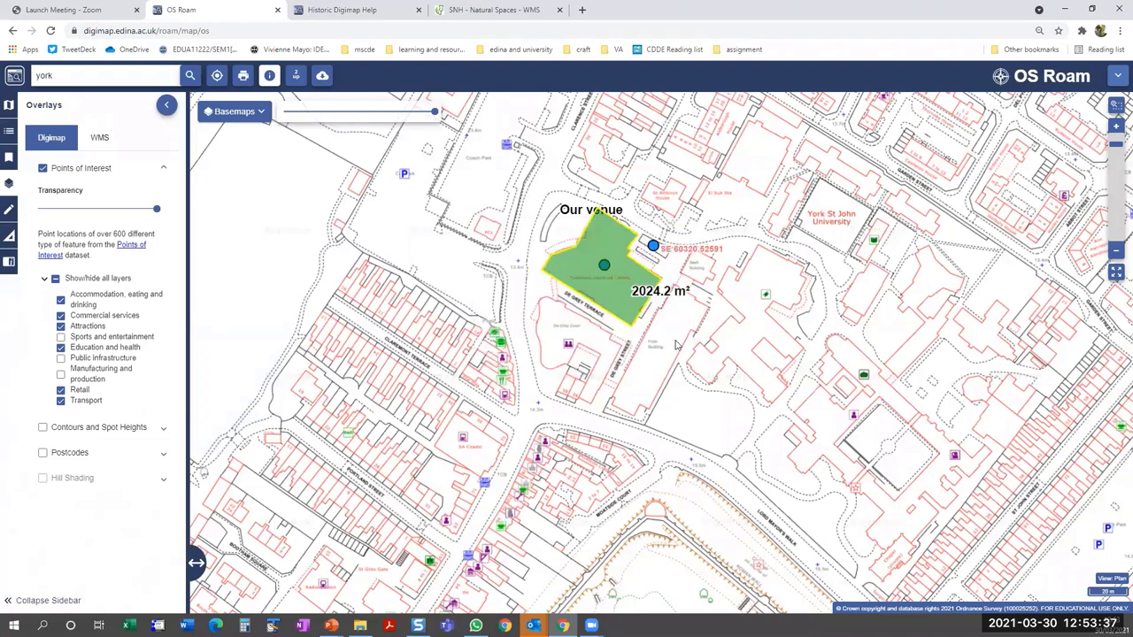
# - Set up a print of the map with the title My story map and a print scale of 1000
pyautogui.moveTo(656, 392); pyautogui.dragTo(611, 225)
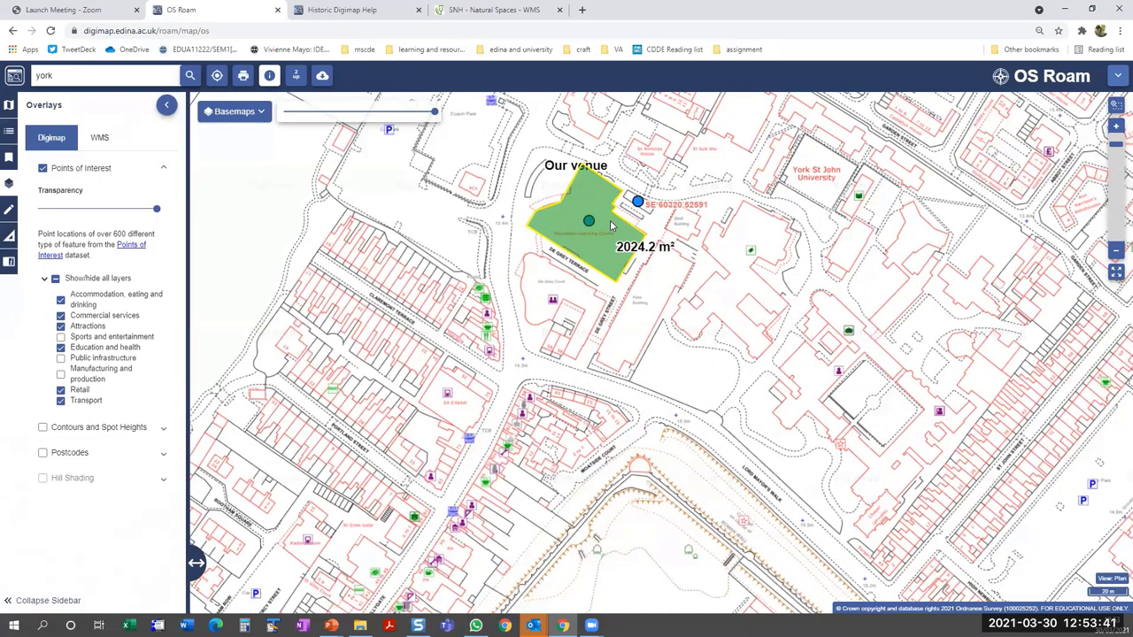
pyautogui.click(242, 77)
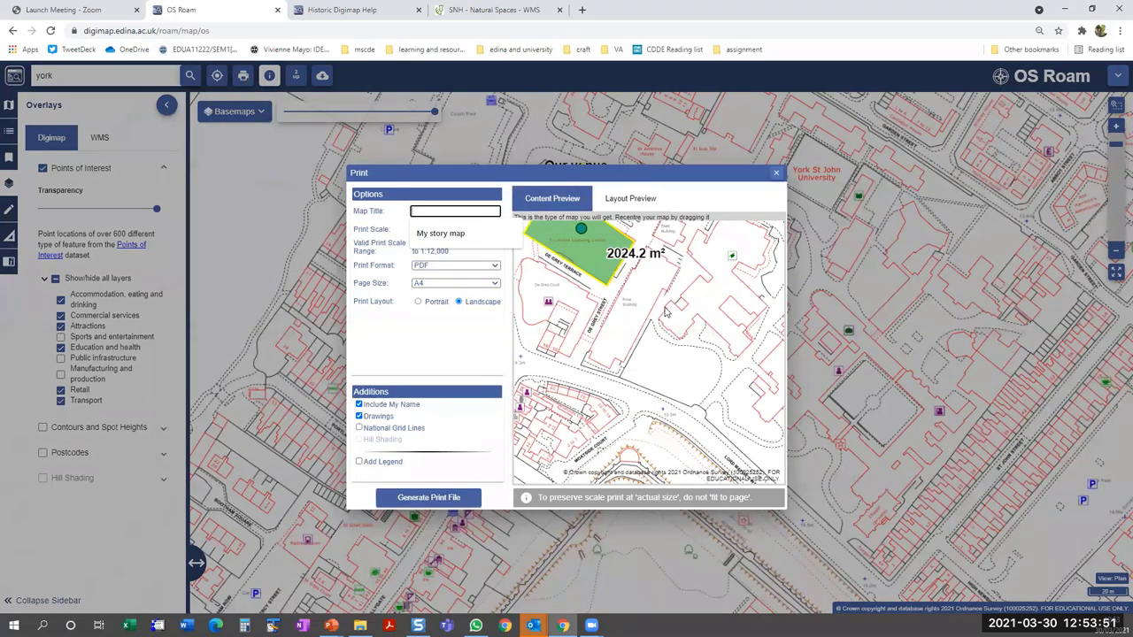
pyautogui.click(459, 234)
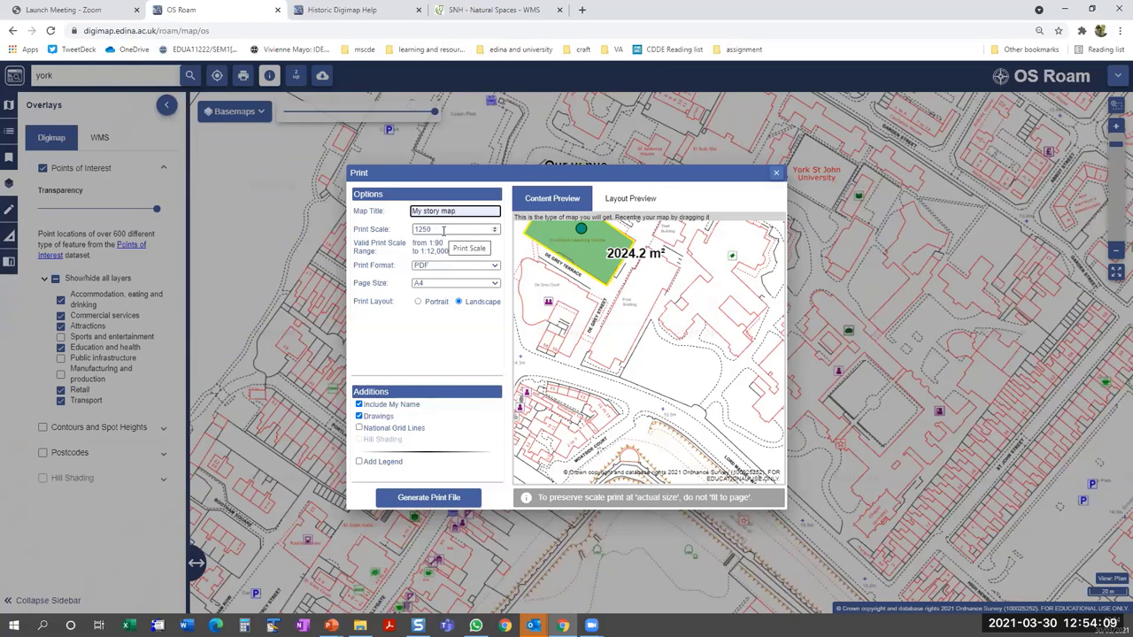
pyautogui.moveTo(443, 230); pyautogui.dragTo(410, 231)
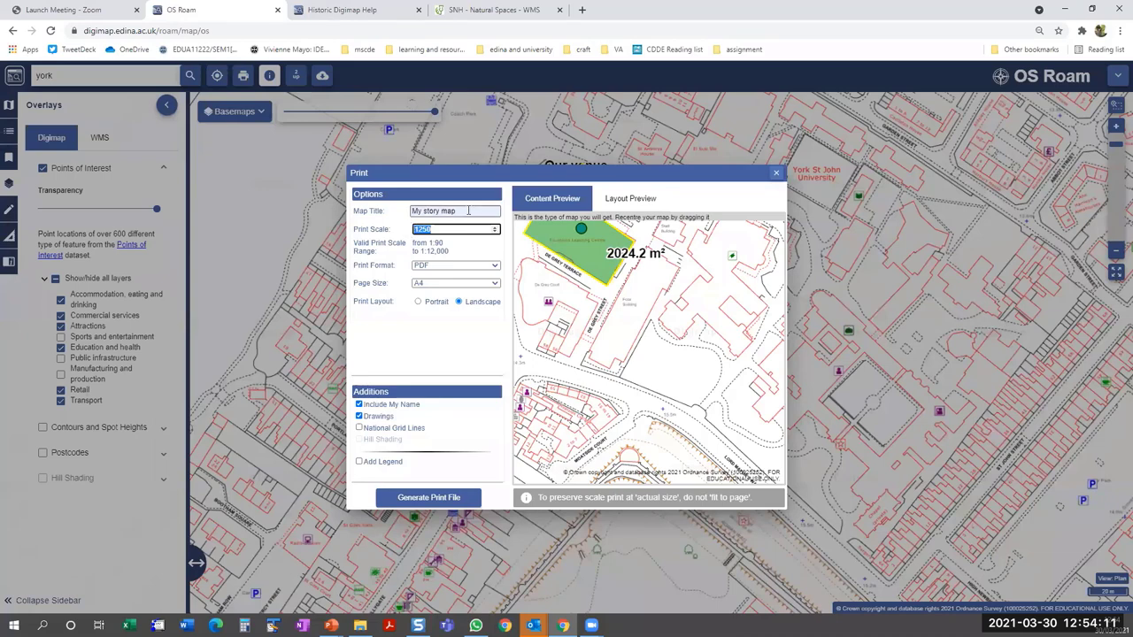
pyautogui.write('1000')
pyautogui.moveTo(461, 252); pyautogui.dragTo(413, 247)
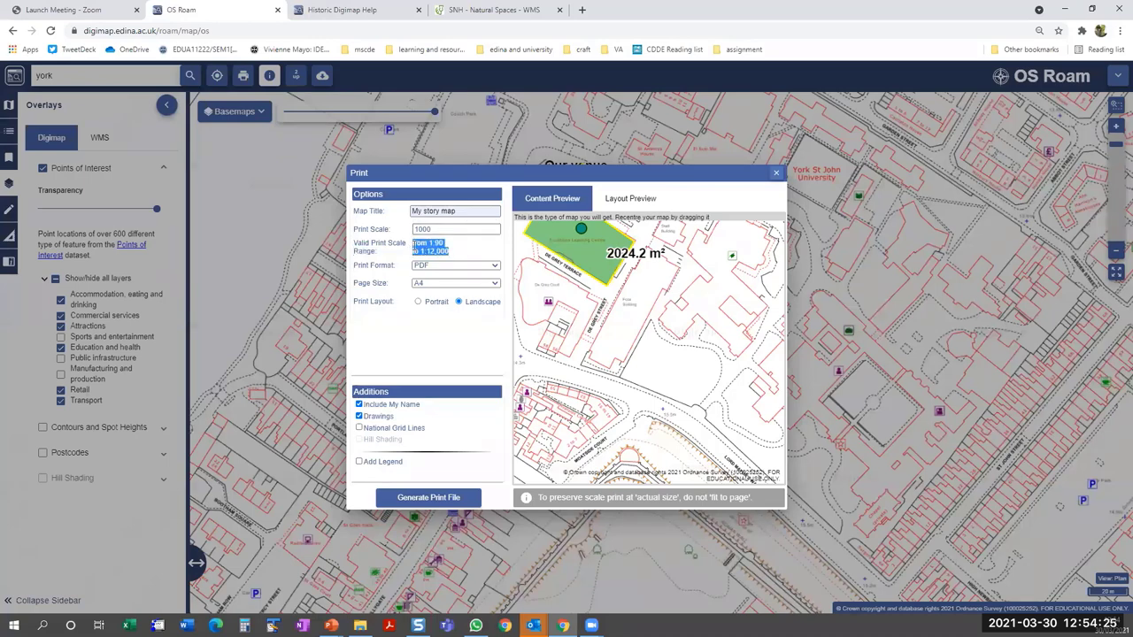
pyautogui.click(467, 258)
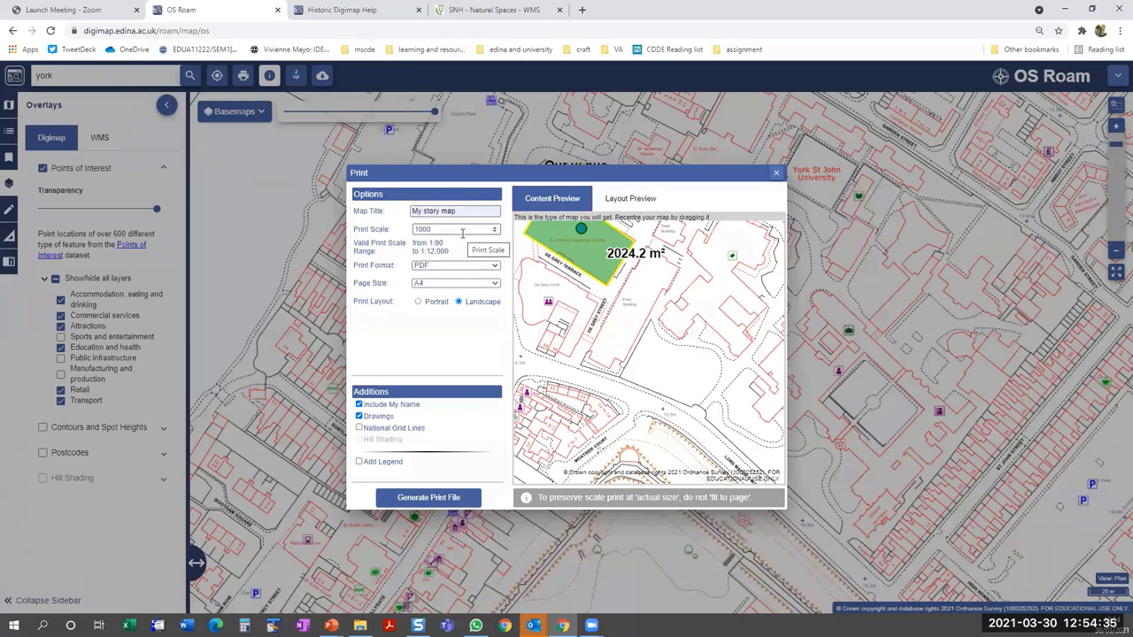
# - Set the print to PDF format and A4 page size with a portrait layout
pyautogui.click(494, 269)
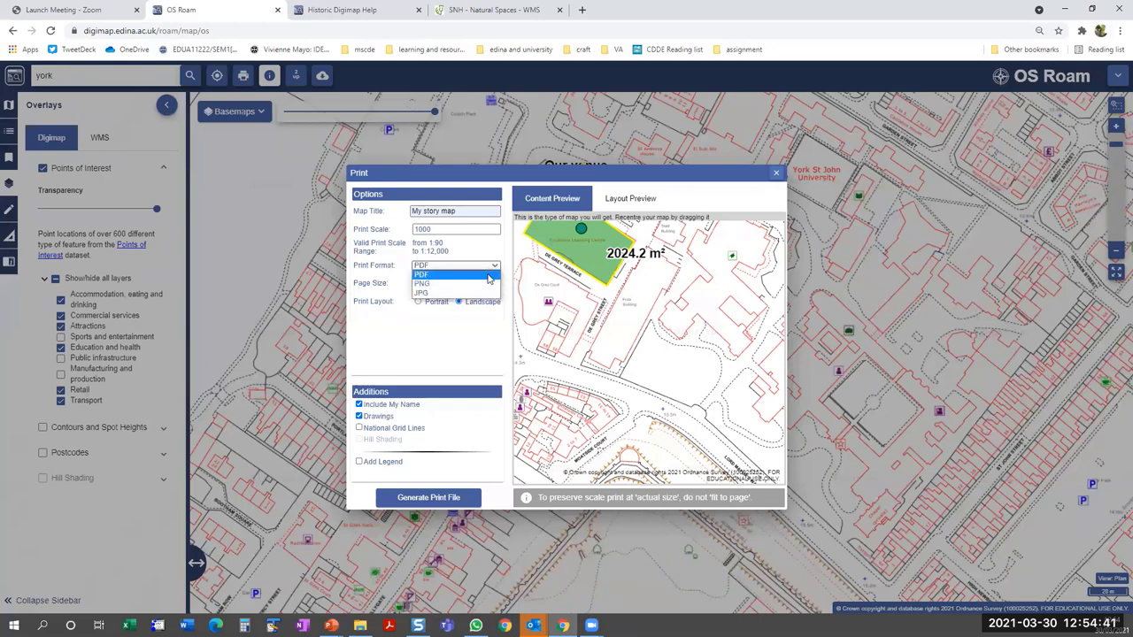
pyautogui.click(488, 277)
pyautogui.click(493, 284)
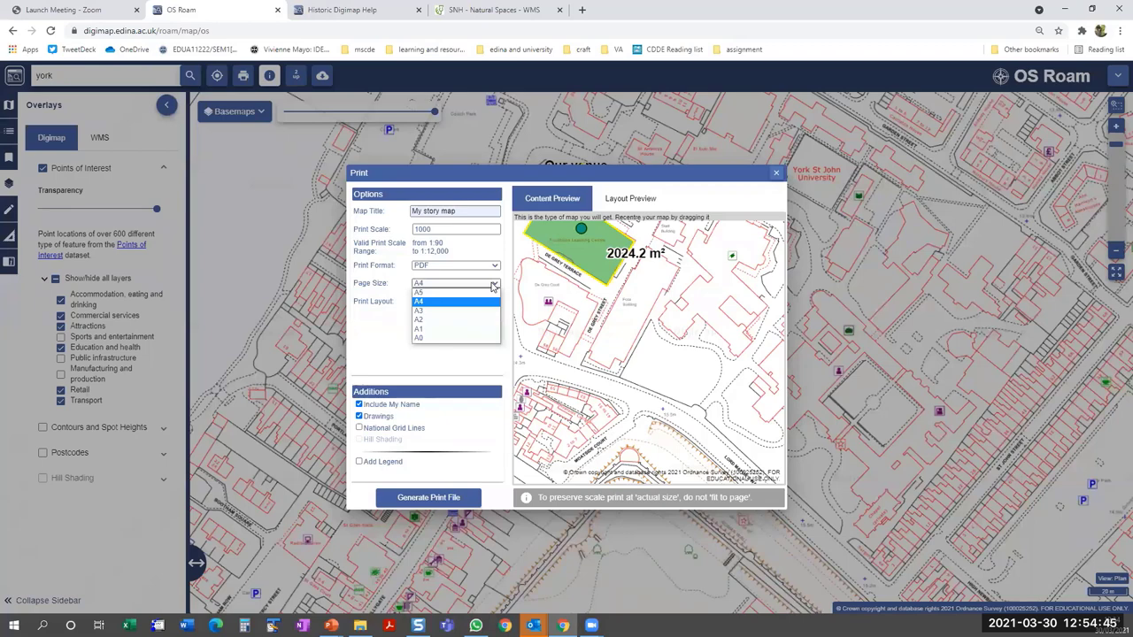
pyautogui.click(492, 285)
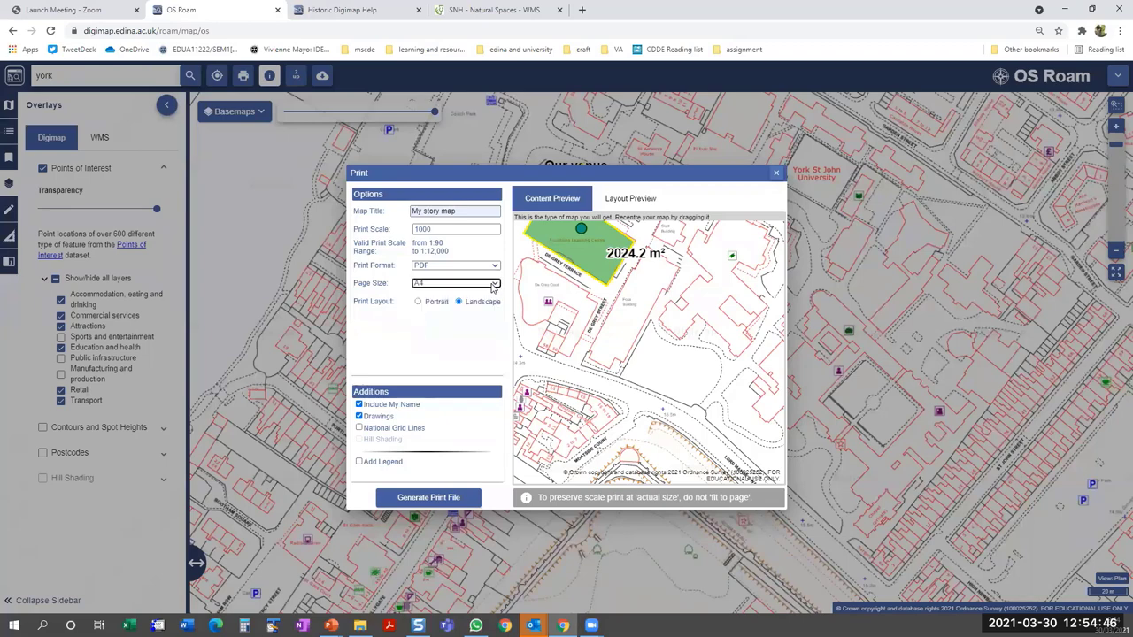
pyautogui.click(418, 302)
pyautogui.click(497, 266)
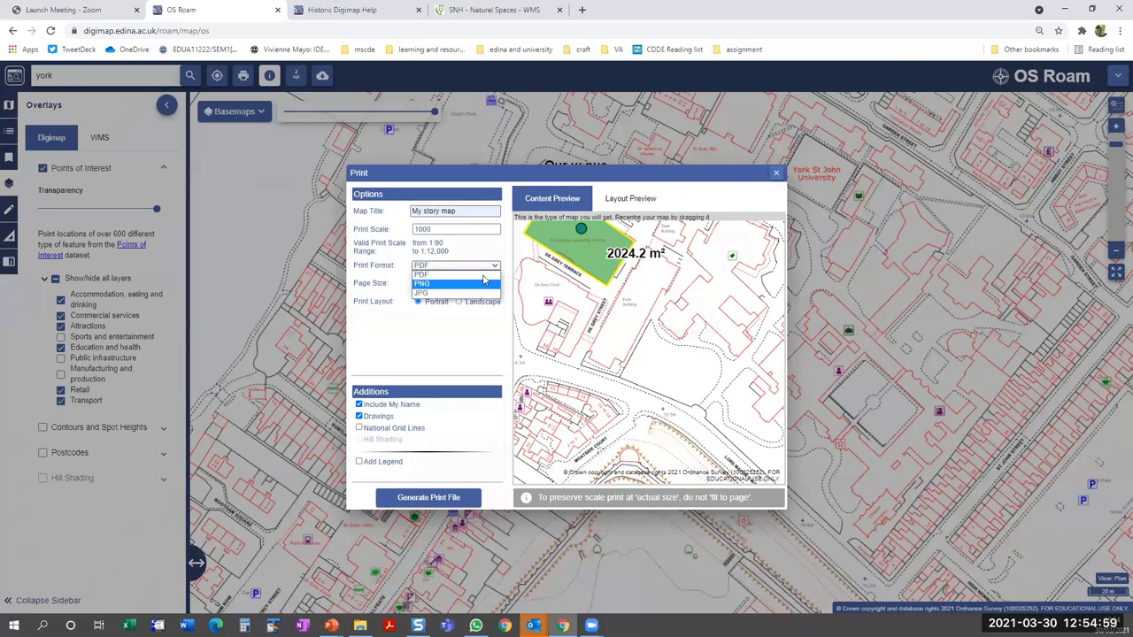
pyautogui.click(484, 277)
pyautogui.click(484, 341)
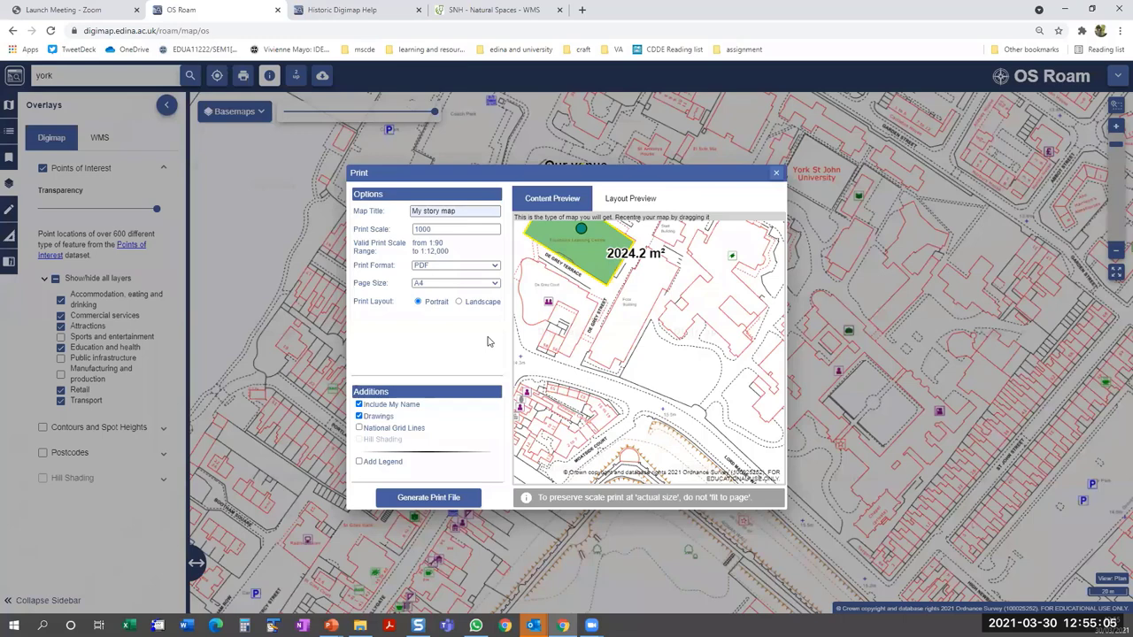
# - Recentre the print preview on the Fountains Learning Centre, and shift the print area south-east in the layout preview
pyautogui.moveTo(608, 343); pyautogui.dragTo(692, 412)
pyautogui.moveTo(583, 351); pyautogui.dragTo(597, 371)
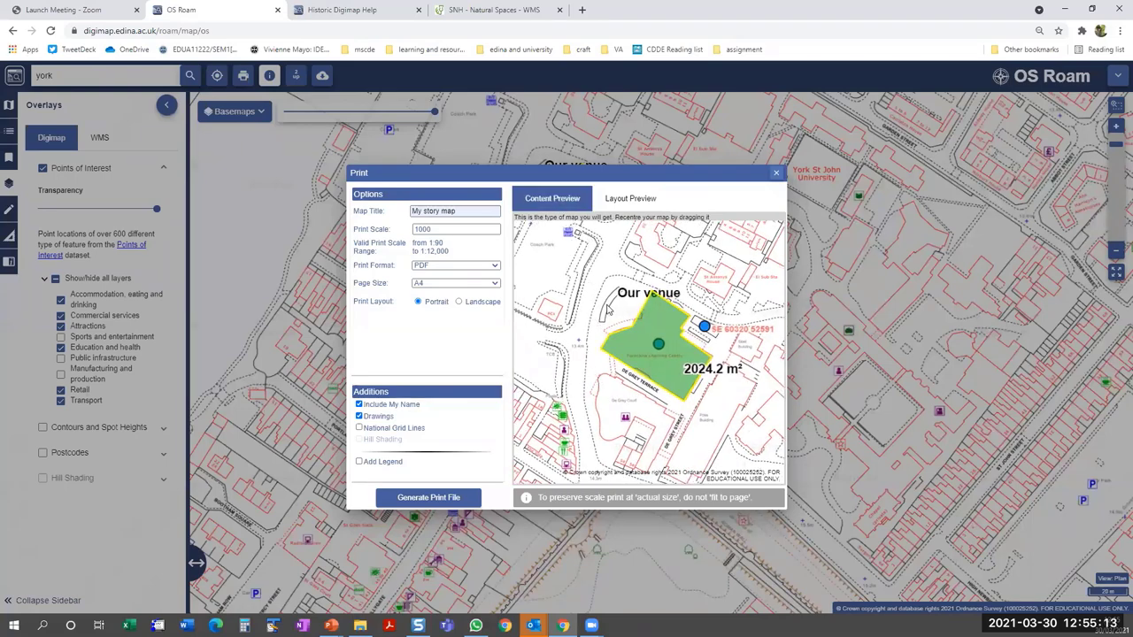
pyautogui.moveTo(608, 311); pyautogui.dragTo(602, 319)
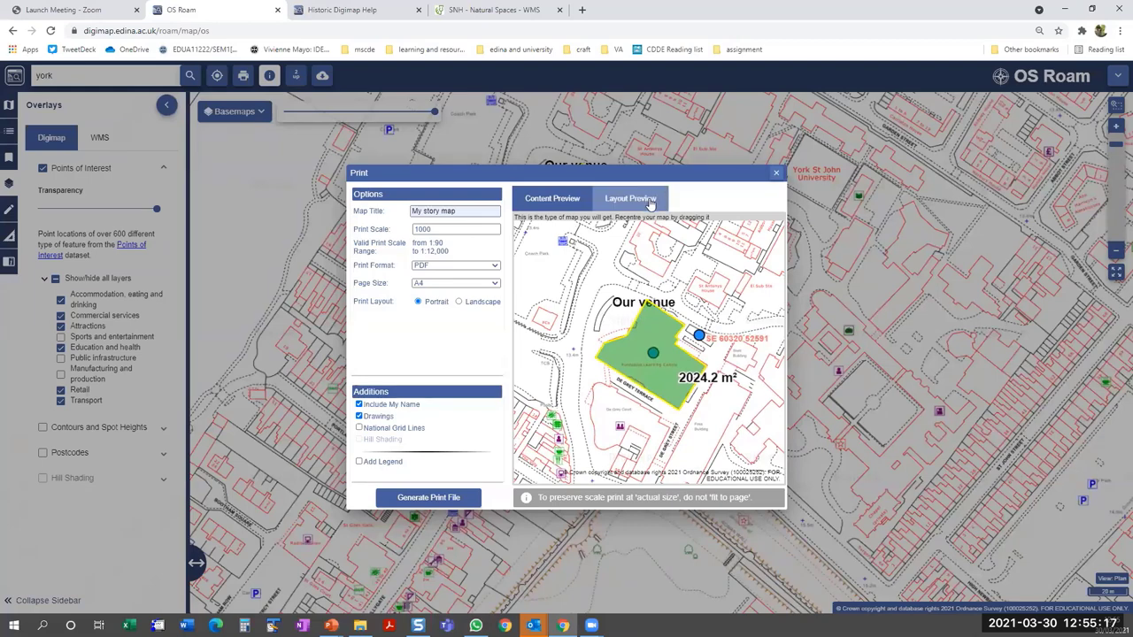
pyautogui.click(651, 202)
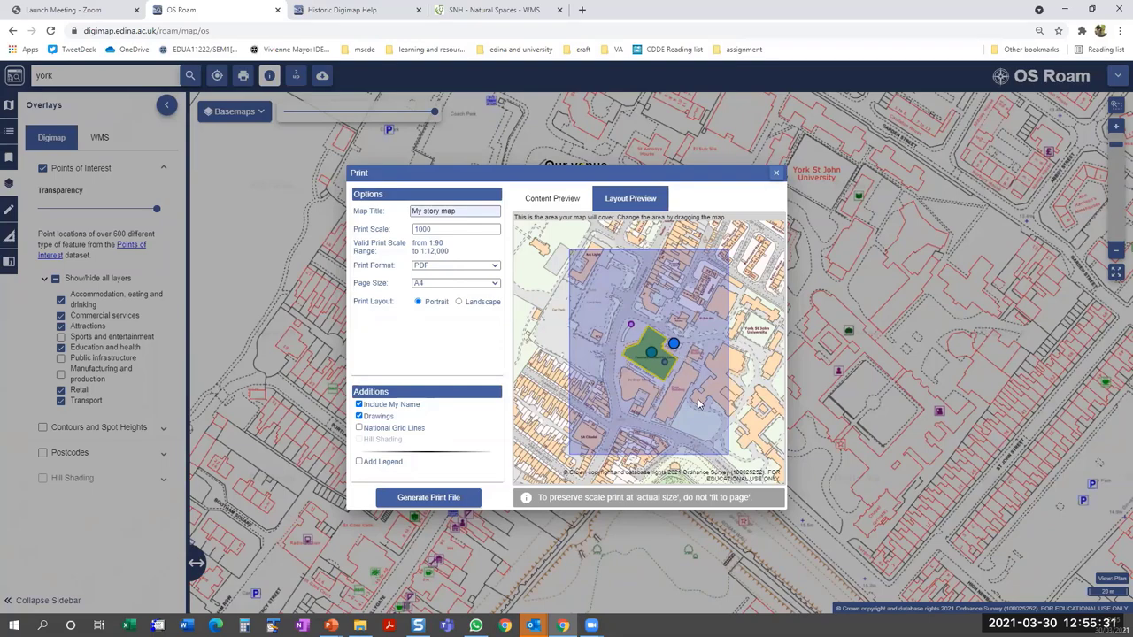
pyautogui.moveTo(684, 399); pyautogui.dragTo(624, 336)
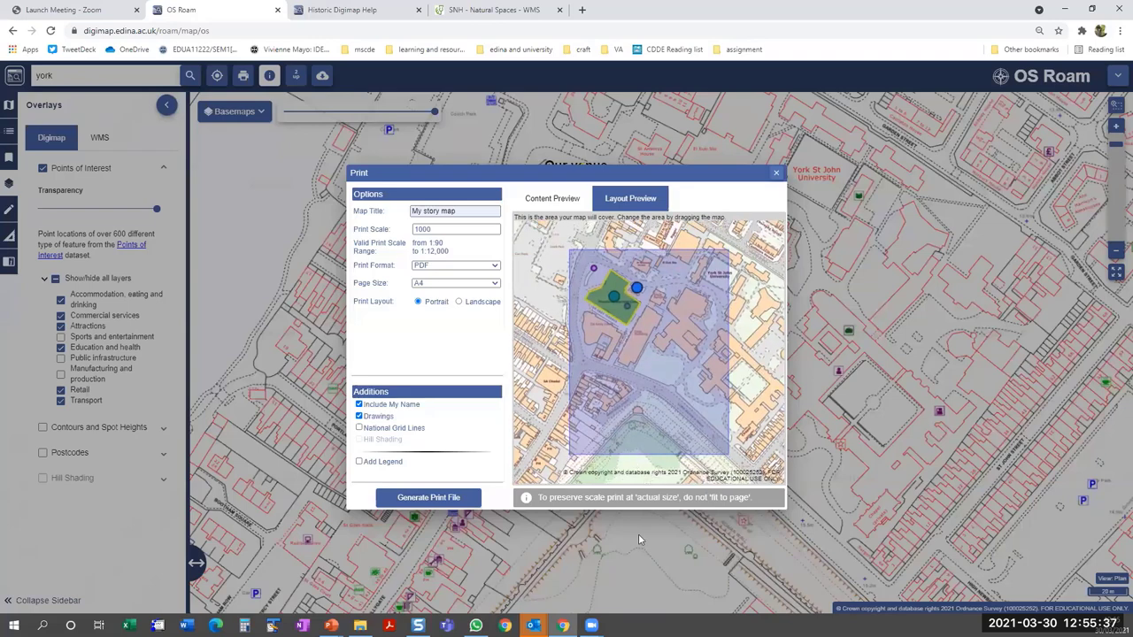
# - Try the A3 page size for the print, and return the page size to A4
pyautogui.click(495, 283)
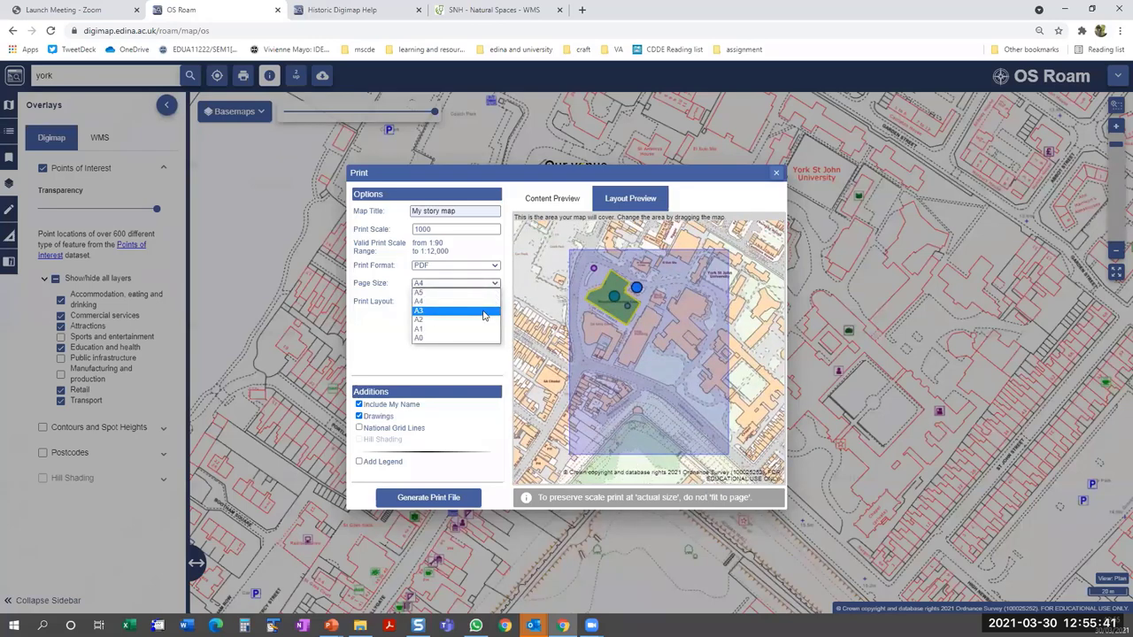
pyautogui.click(484, 314)
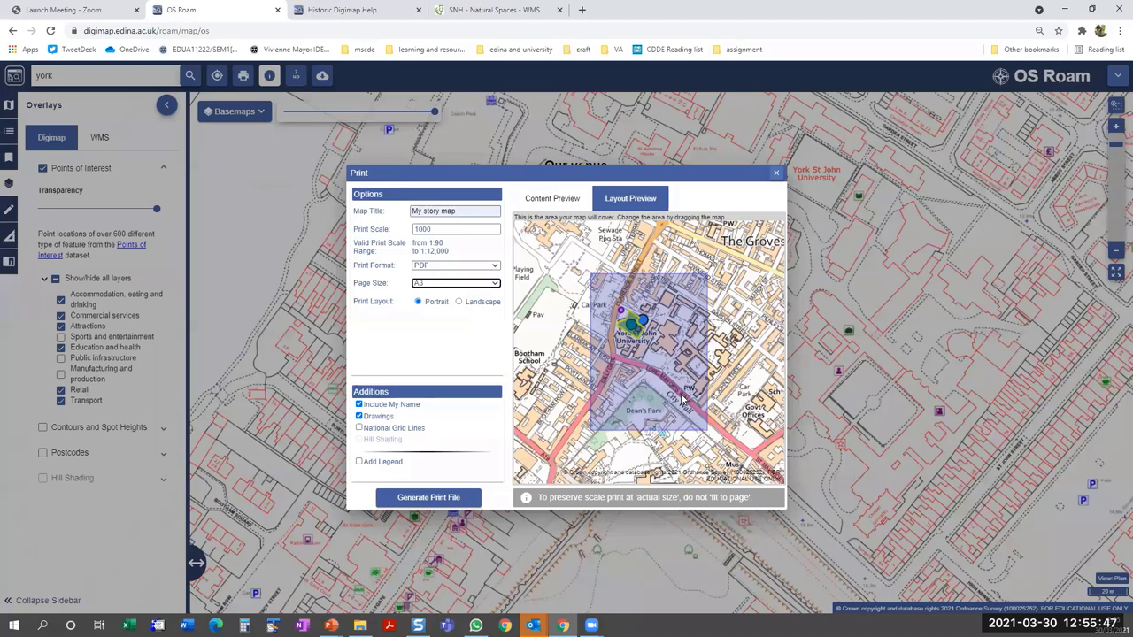
pyautogui.click(495, 283)
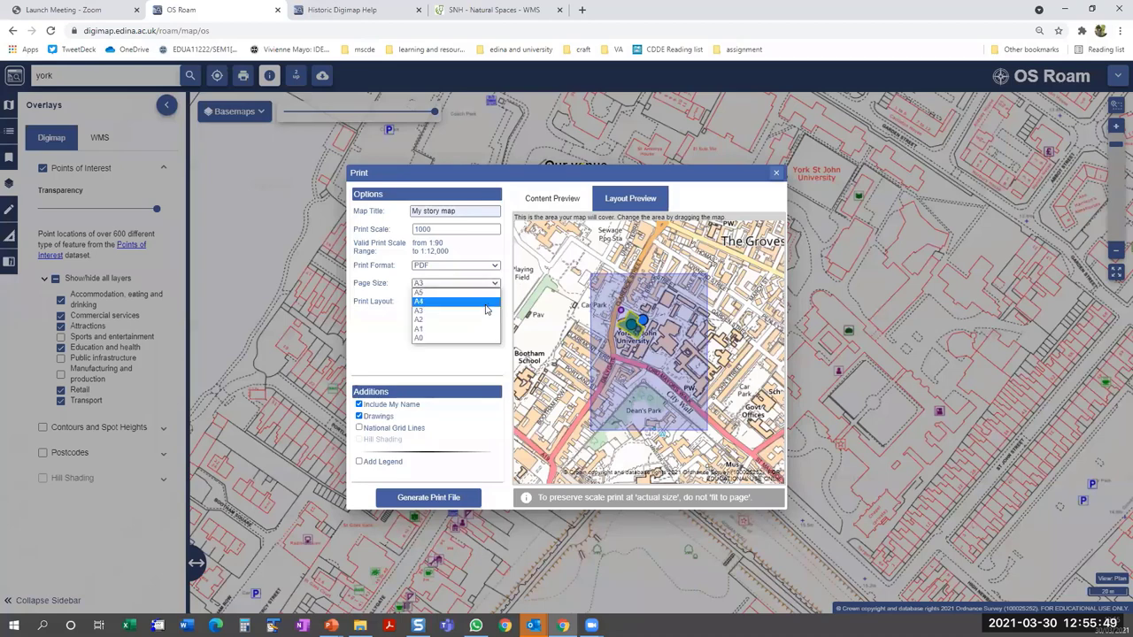
pyautogui.click(485, 302)
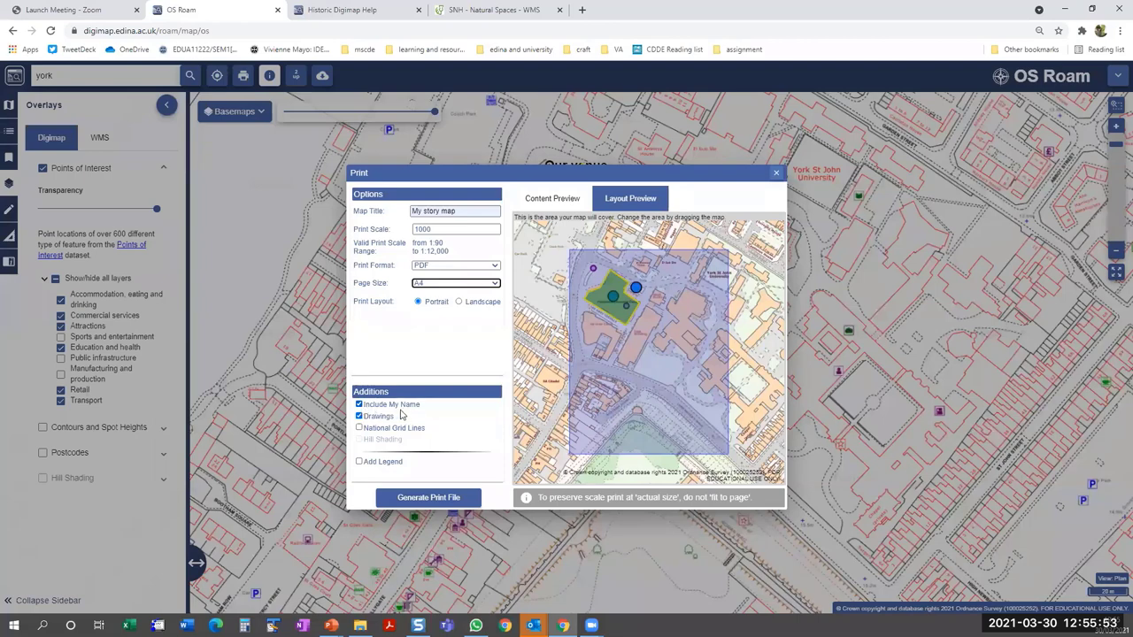
# - Include National Grid Lines and a legend in the print, and save the generated print file as digimap_roam.zip
pyautogui.click(359, 428)
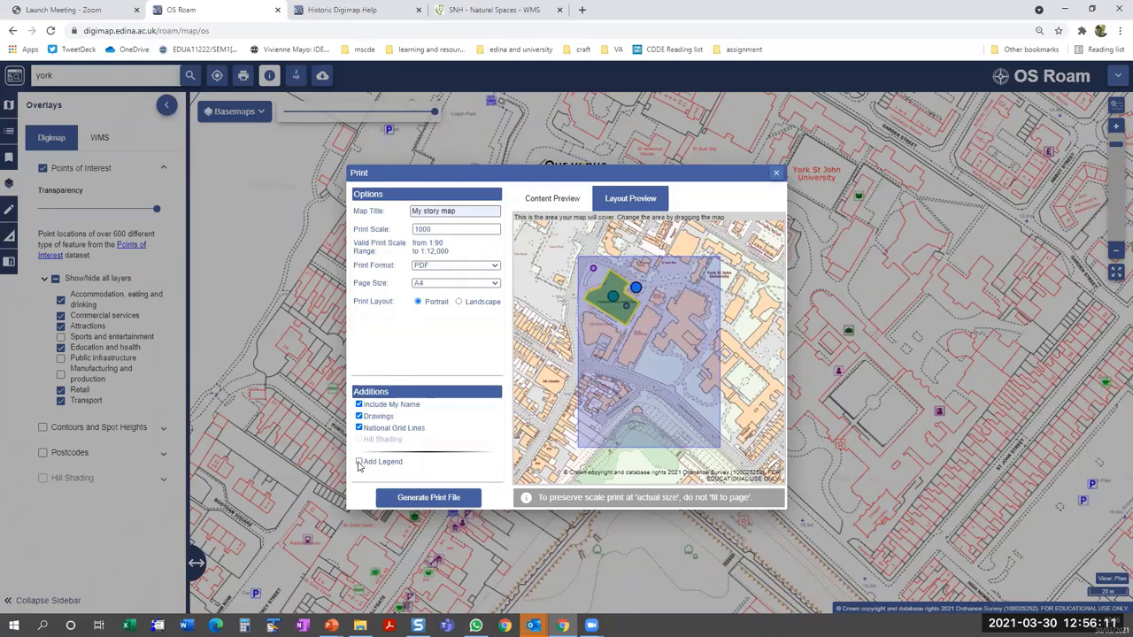
pyautogui.click(359, 463)
pyautogui.click(439, 500)
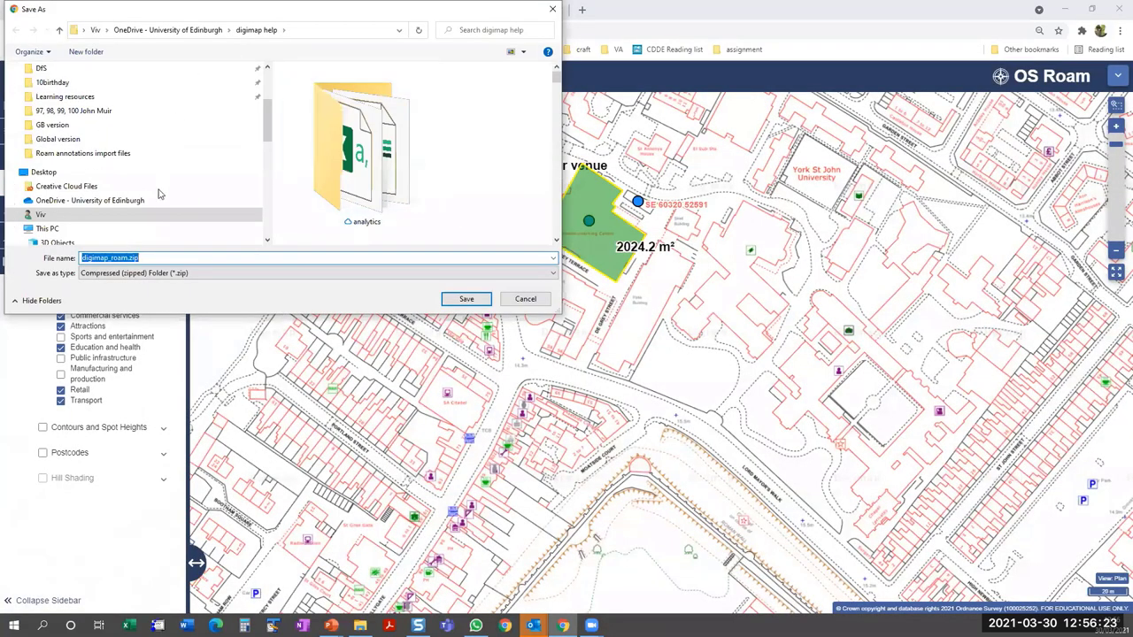
pyautogui.click(444, 298)
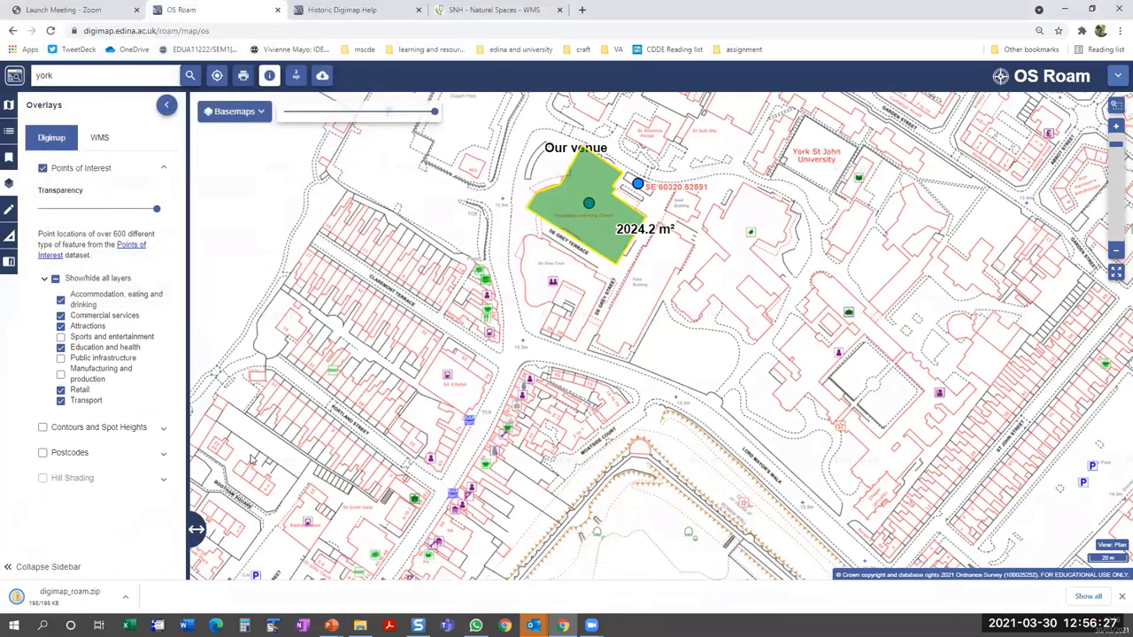
# - Open the downloaded digimap_roam.zip and view the map document digimap_roam-20210330-1256.pdf in Acrobat
pyautogui.click(81, 597)
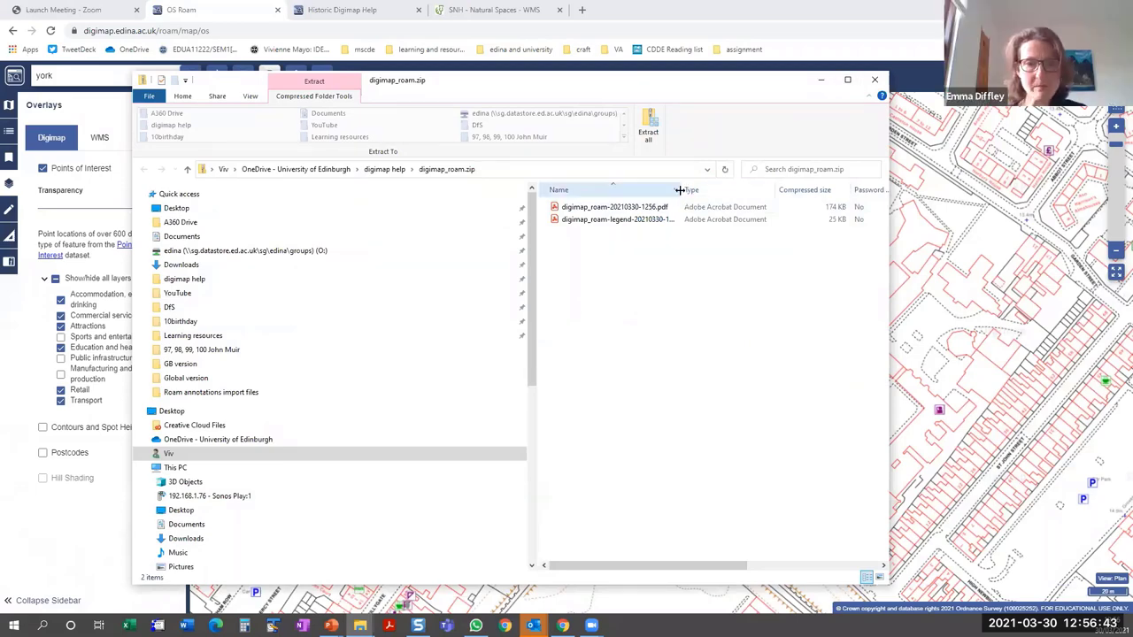
pyautogui.click(847, 80)
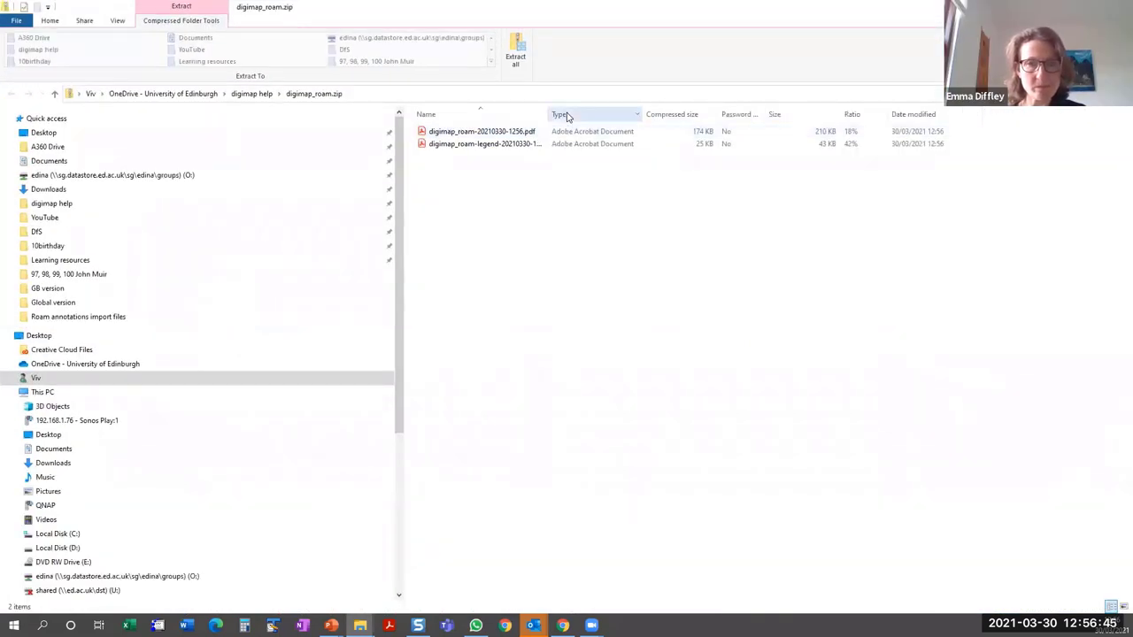
pyautogui.moveTo(548, 114); pyautogui.dragTo(695, 114)
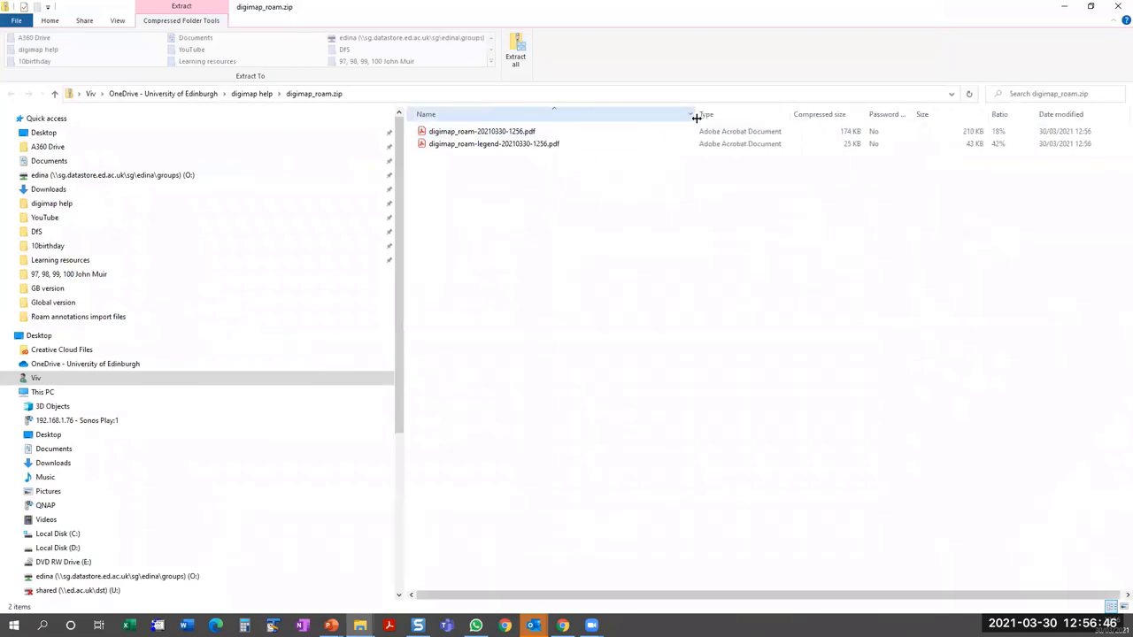
pyautogui.click(506, 145)
pyautogui.click(506, 132)
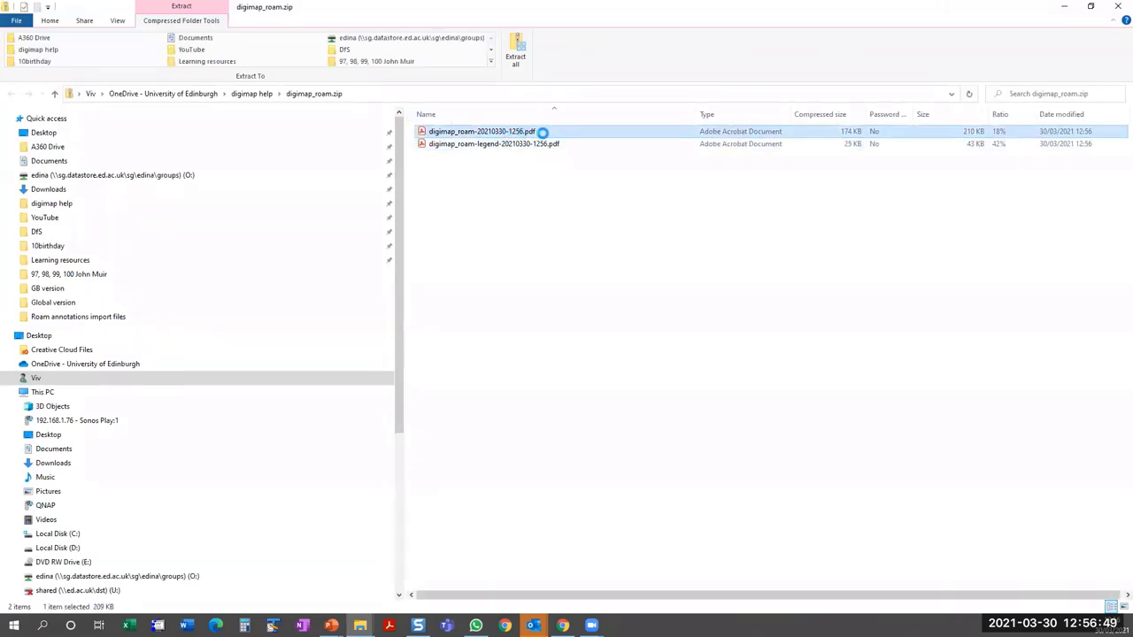
pyautogui.keyDown('shift'); pyautogui.click(556, 144); pyautogui.keyUp('shift')
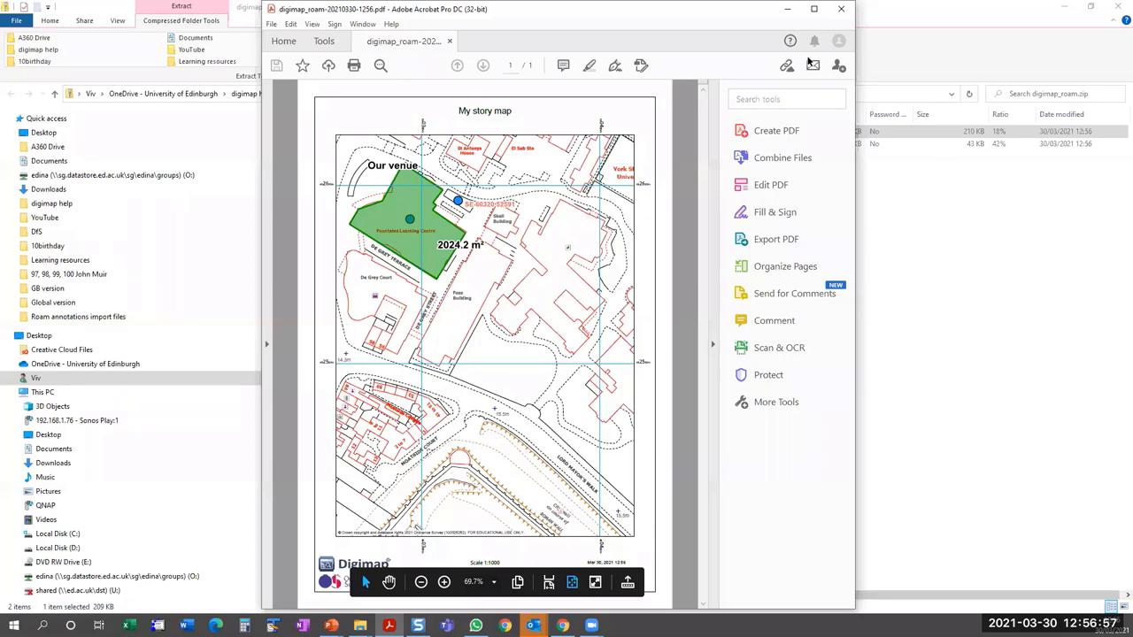
pyautogui.click(813, 9)
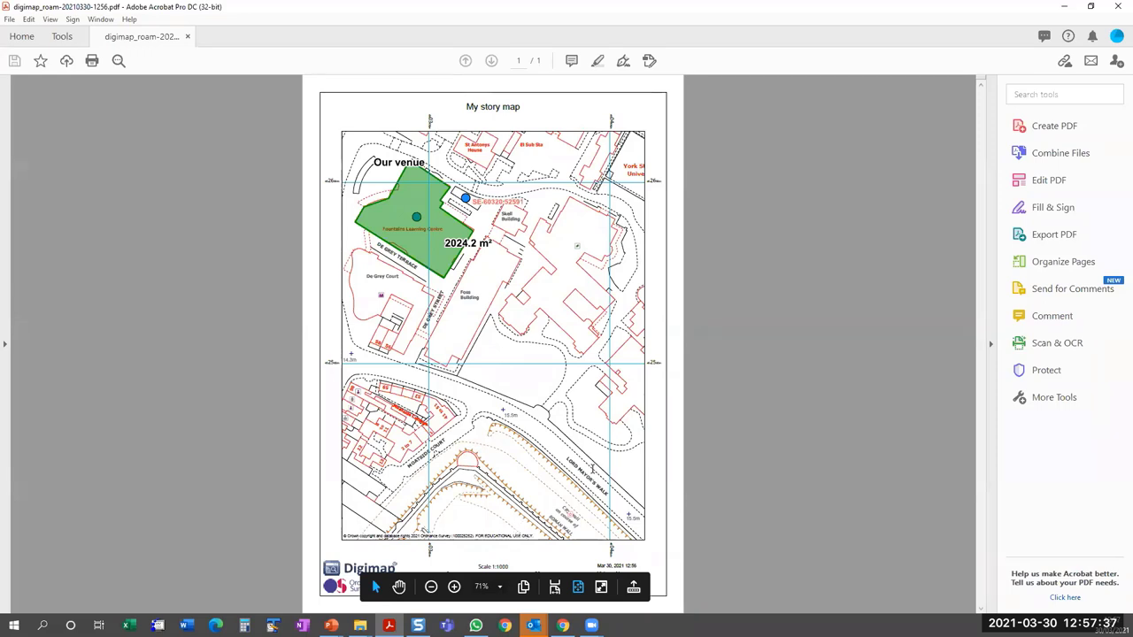
pyautogui.click(1116, 7)
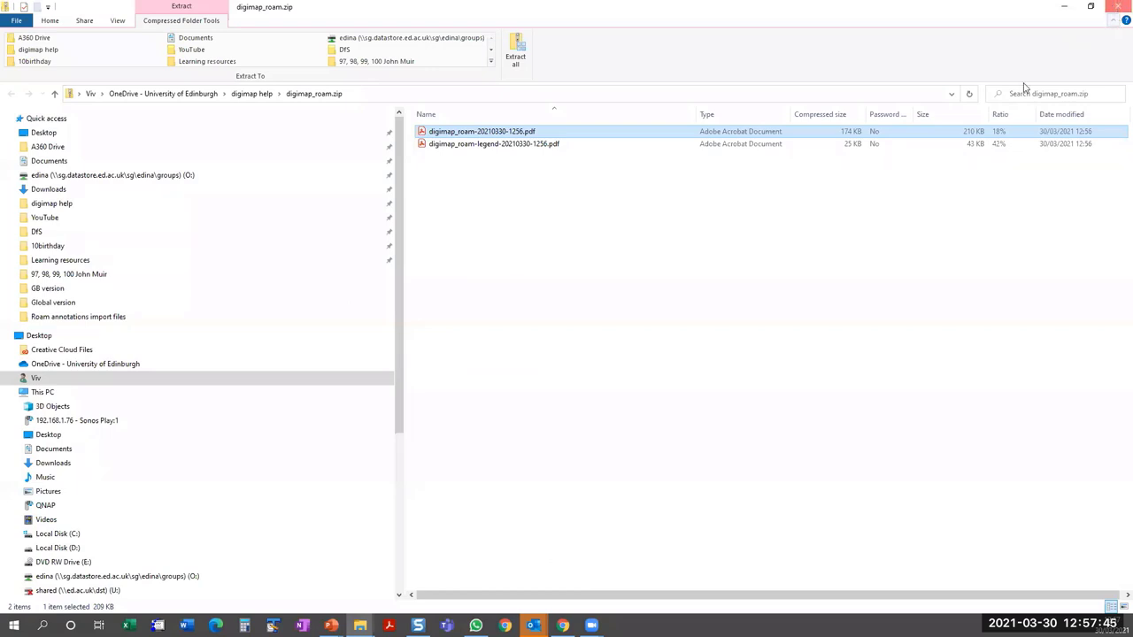
# - Return to the browser, leave OS Roam for the Digimap homepage, and open Historic Roam from the Historic collection
pyautogui.hotkey('alt', 'Tab')
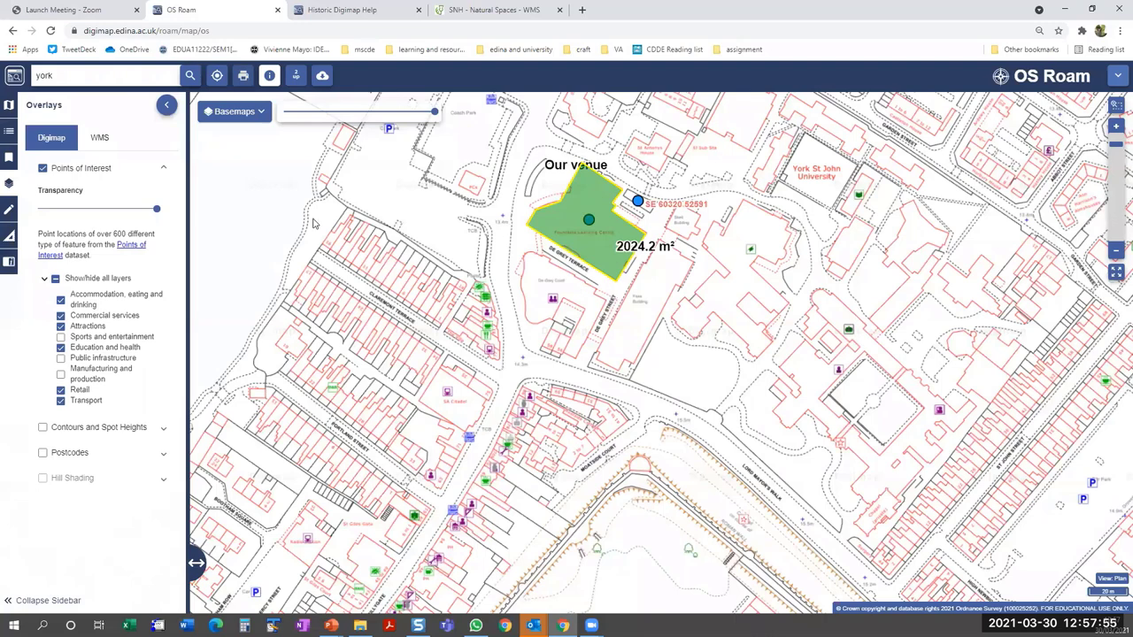
pyautogui.click(16, 78)
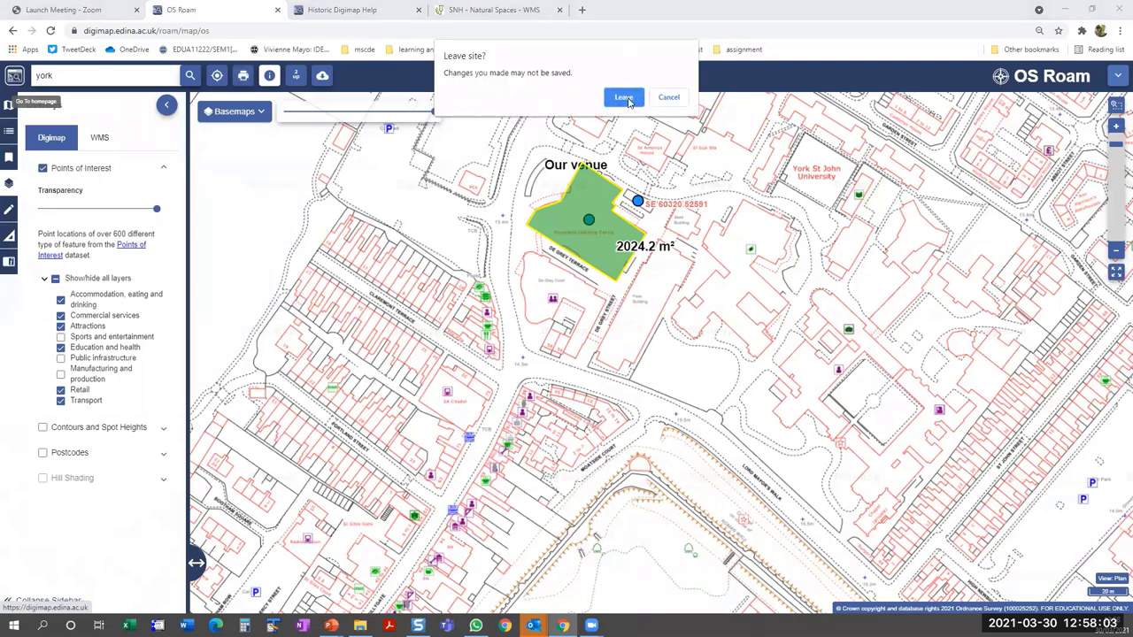
pyautogui.click(626, 100)
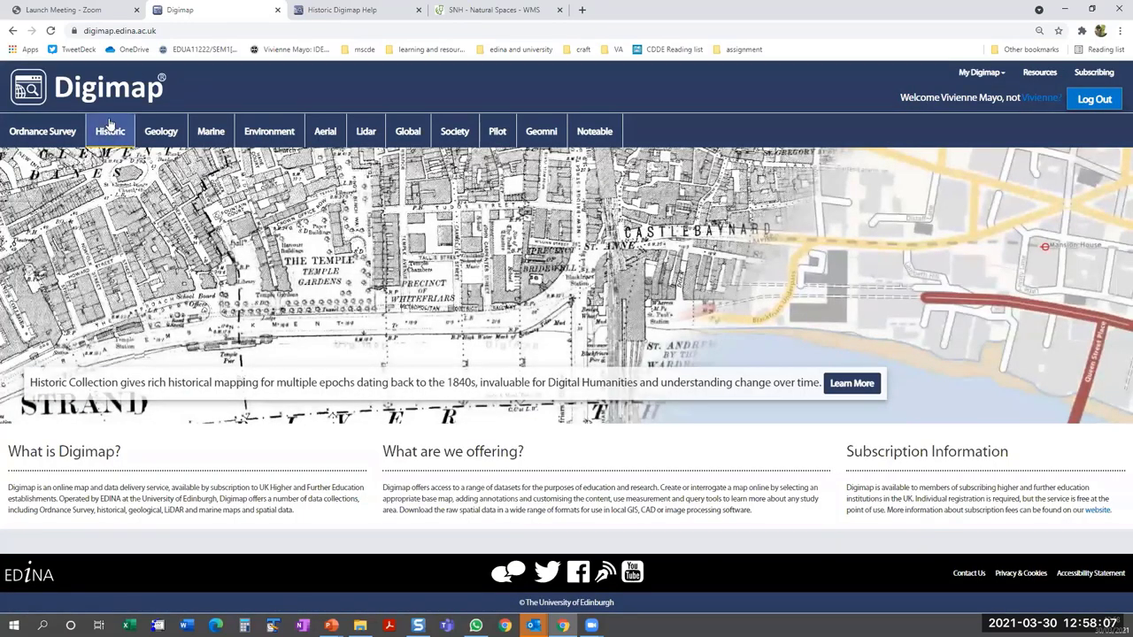
pyautogui.click(111, 131)
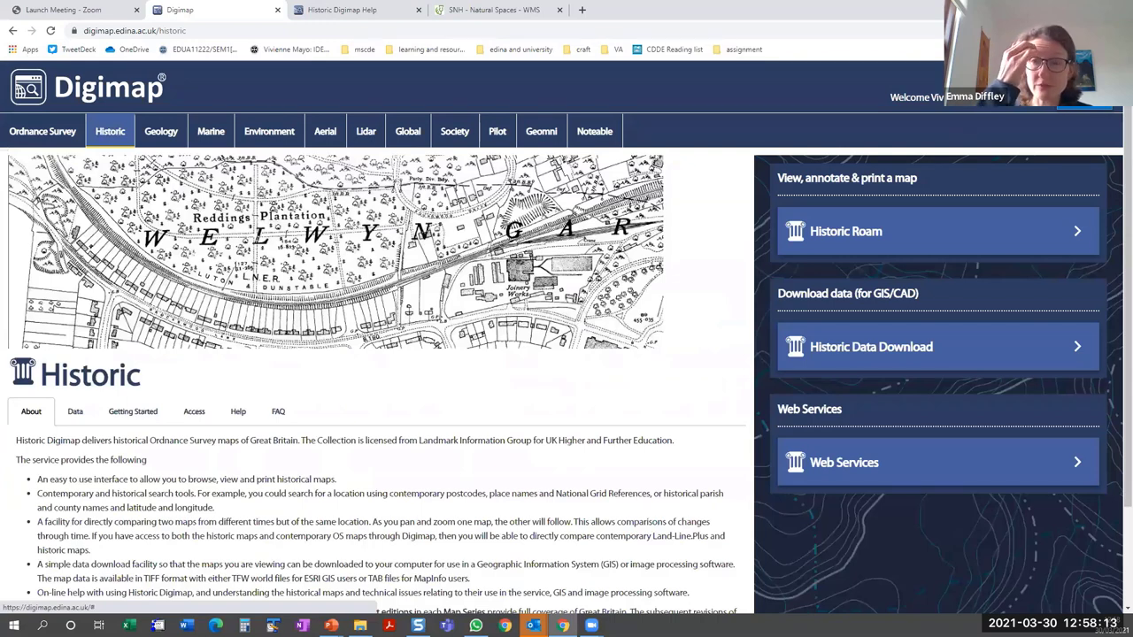
pyautogui.click(923, 241)
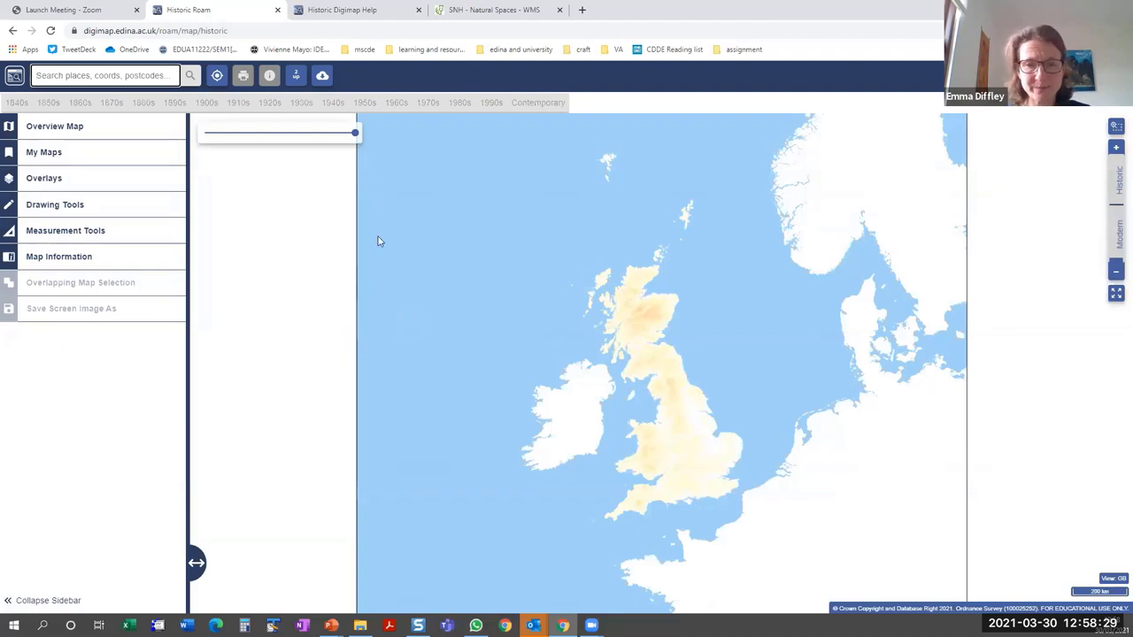
# - Search for london and go to the place London (London) on the historic map
pyautogui.click(83, 75)
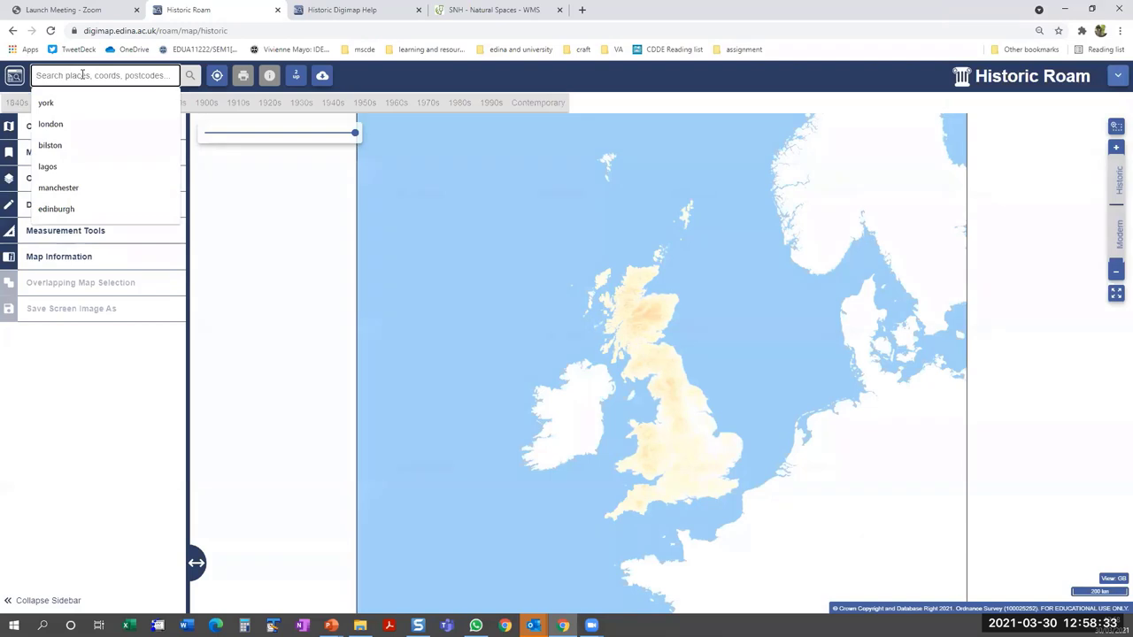
pyautogui.press('Down')
pyautogui.press('Down')
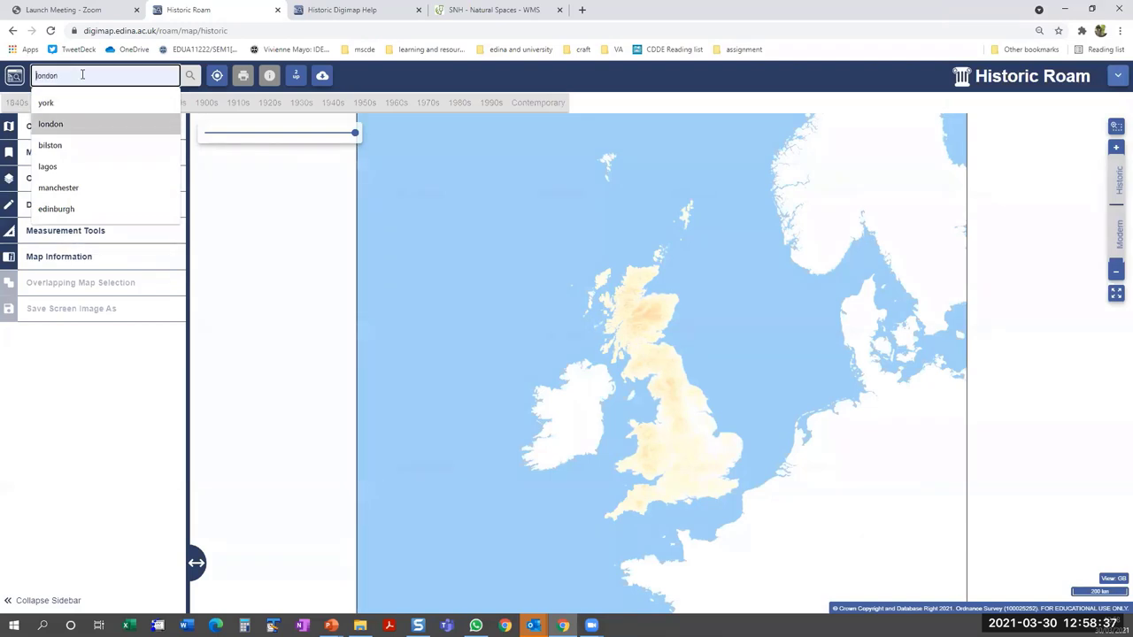
pyautogui.press('Return')
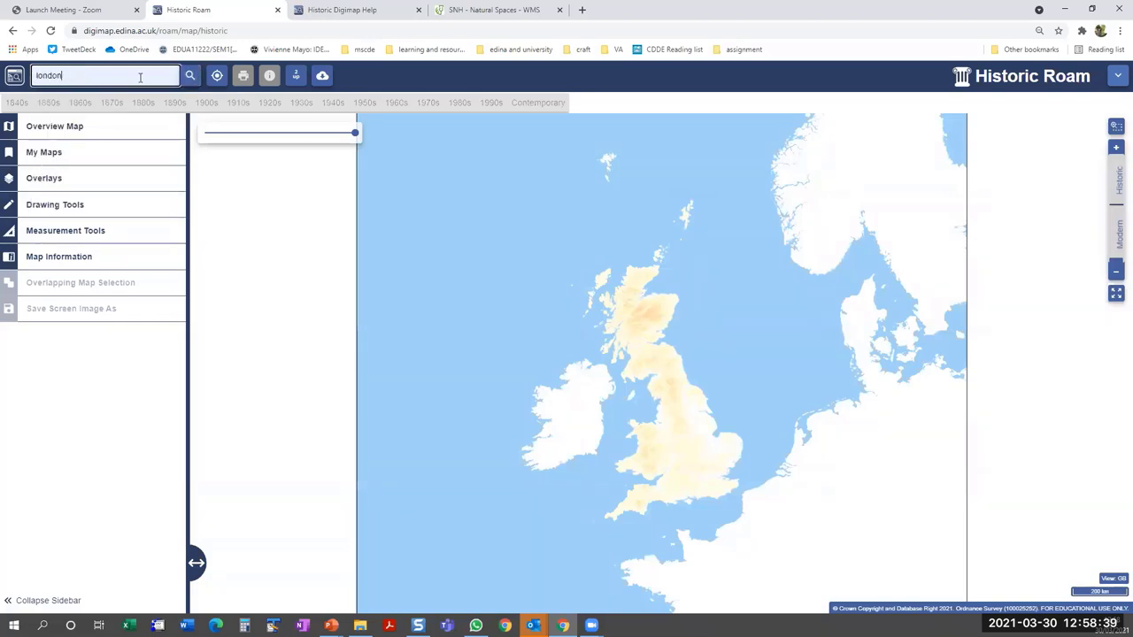
pyautogui.click(189, 77)
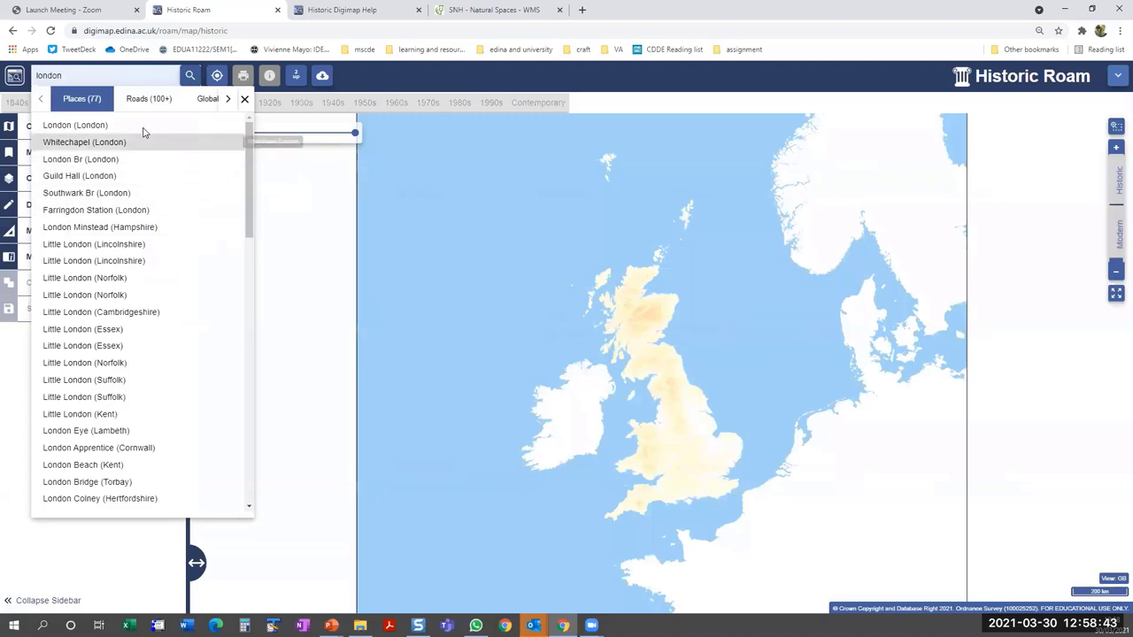
pyautogui.click(144, 128)
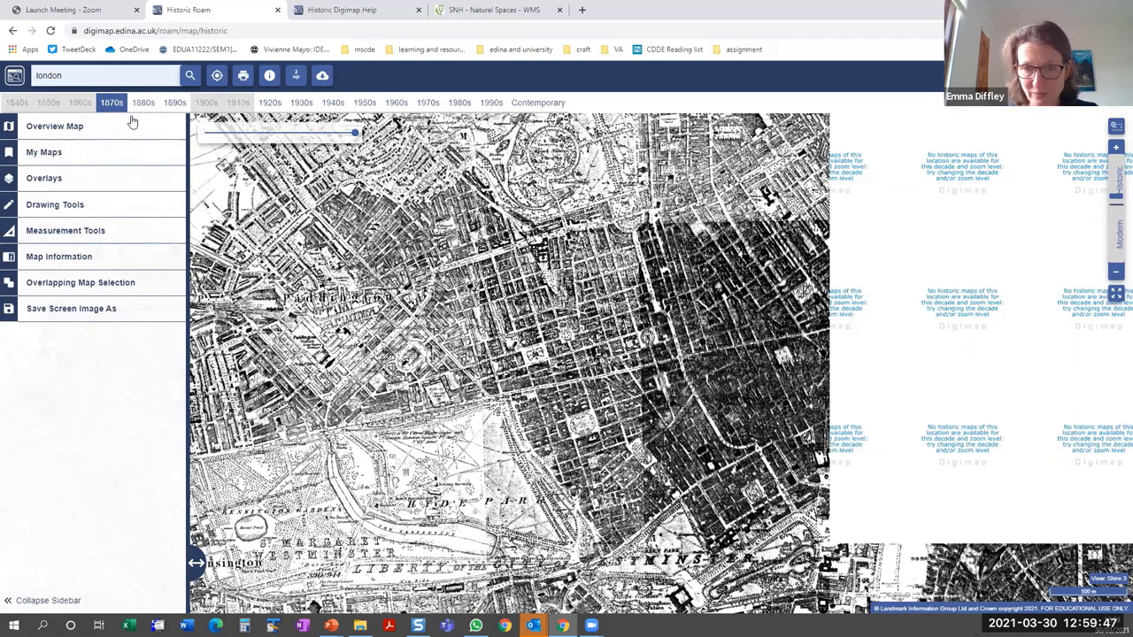
# - Choose Middlesex as the county to view in the overlapping map selection for the 1870s
pyautogui.click(153, 288)
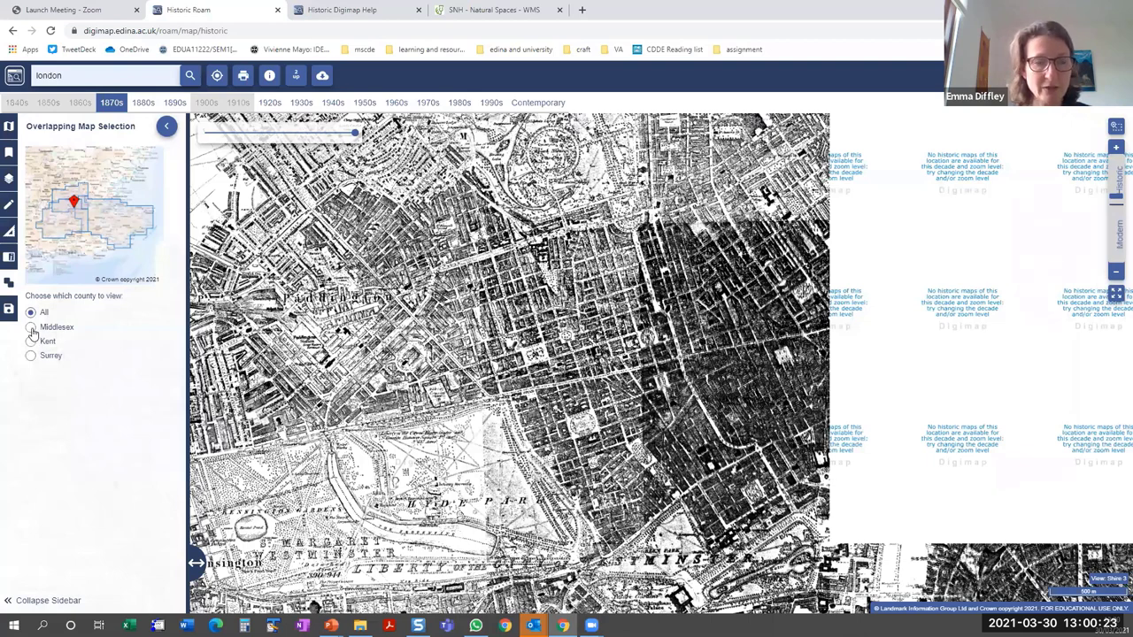
pyautogui.click(31, 327)
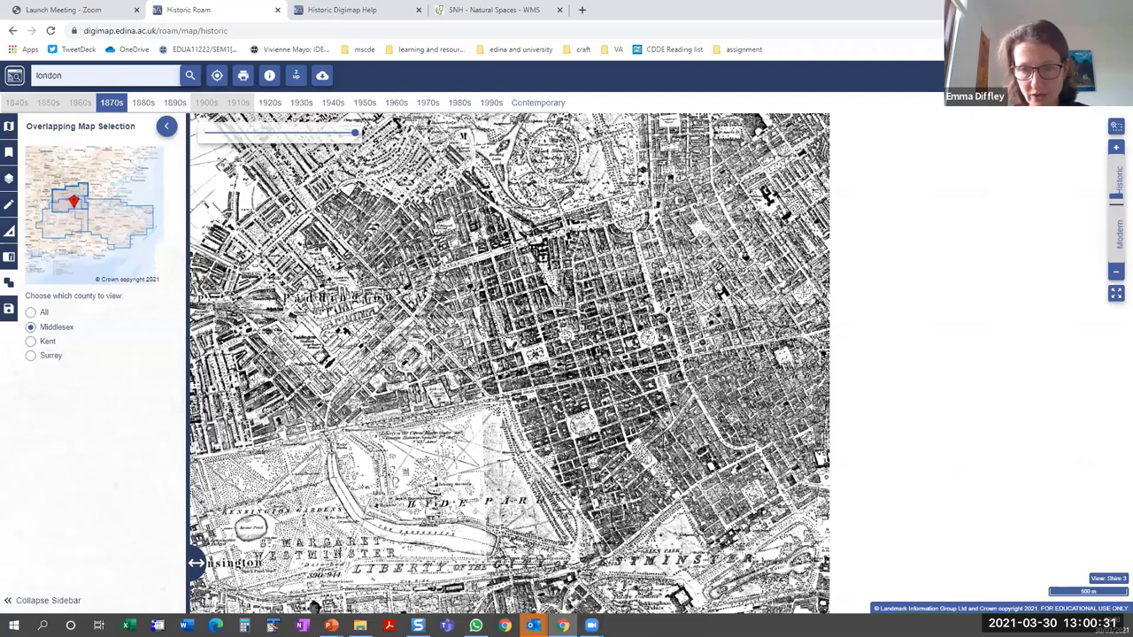
pyautogui.scroll(1, 582, 429)
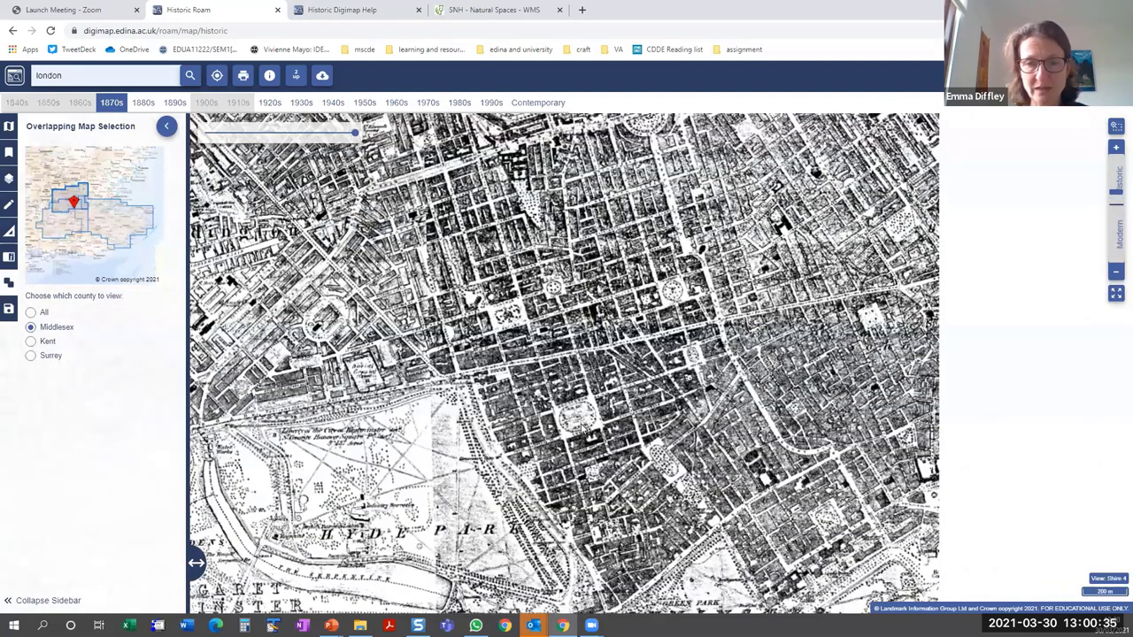
pyautogui.scroll(1, 583, 429)
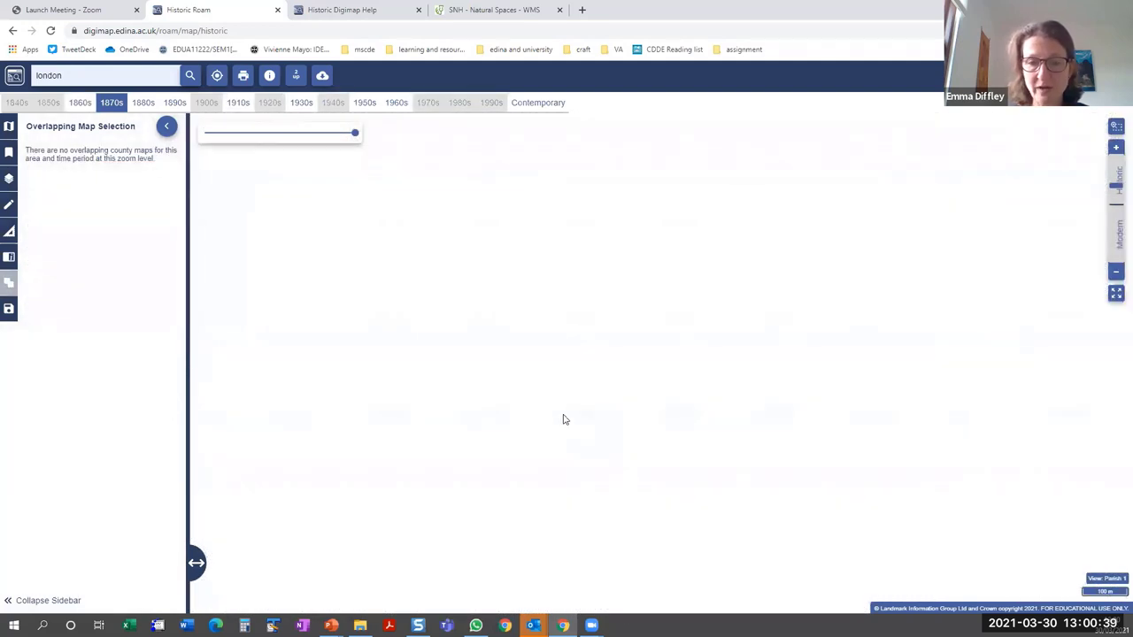
# - Show the 1860s historic map and examine the streets north of Hyde Park around the St George Hanover Square burial ground
pyautogui.click(78, 104)
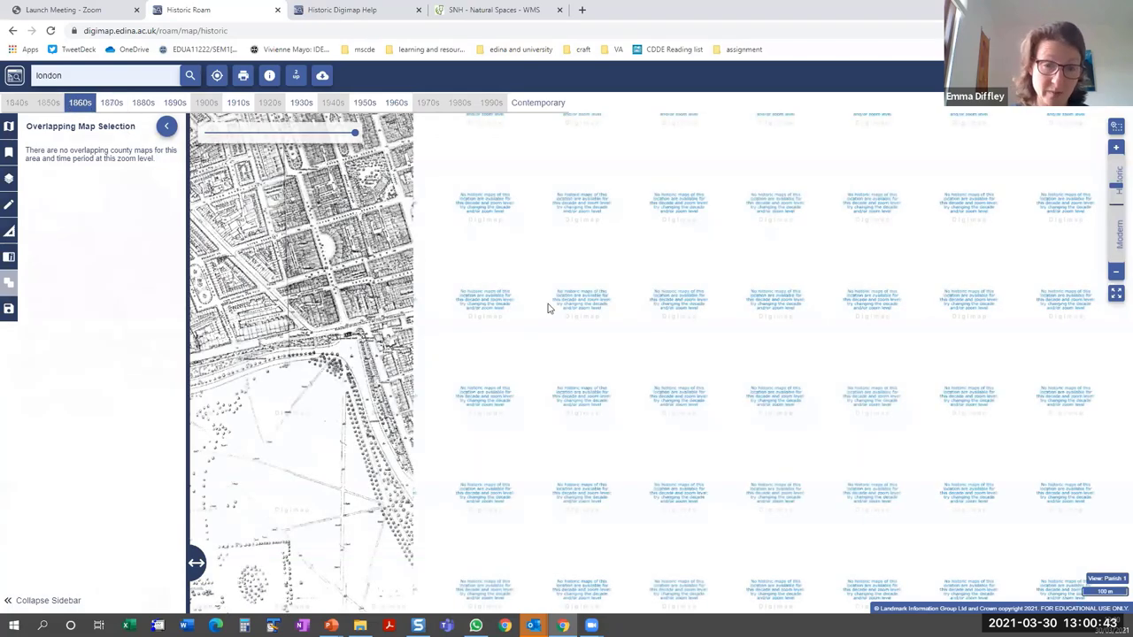
pyautogui.moveTo(607, 390); pyautogui.dragTo(721, 315)
pyautogui.moveTo(266, 292); pyautogui.dragTo(518, 353)
pyautogui.scroll(1, 516, 352)
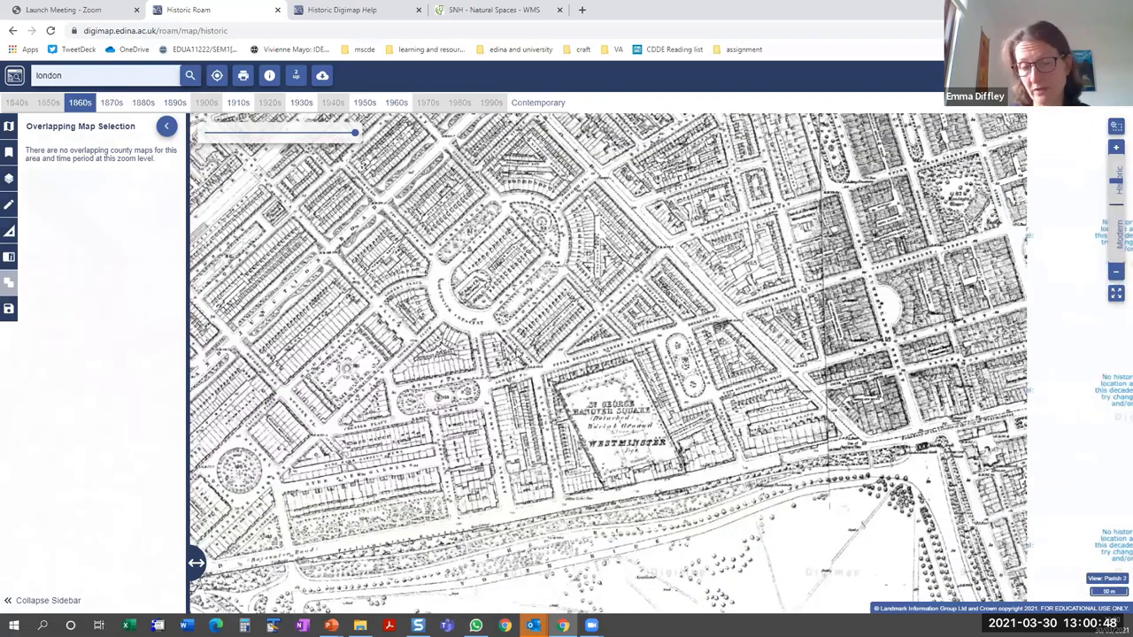
pyautogui.moveTo(518, 352); pyautogui.dragTo(539, 361)
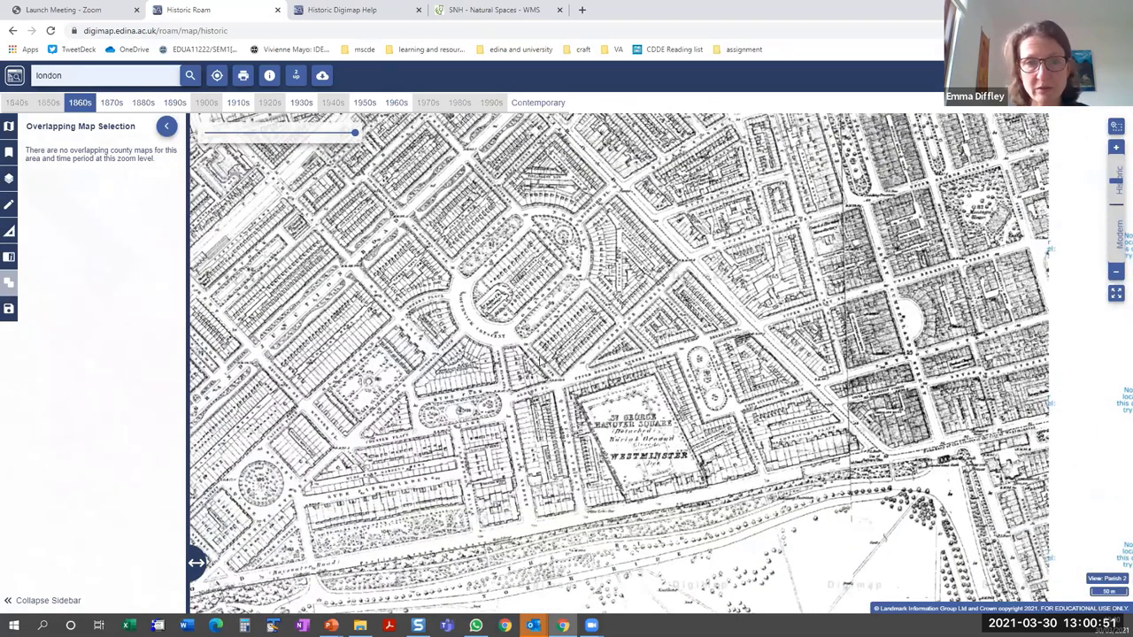
pyautogui.scroll(1, 540, 363)
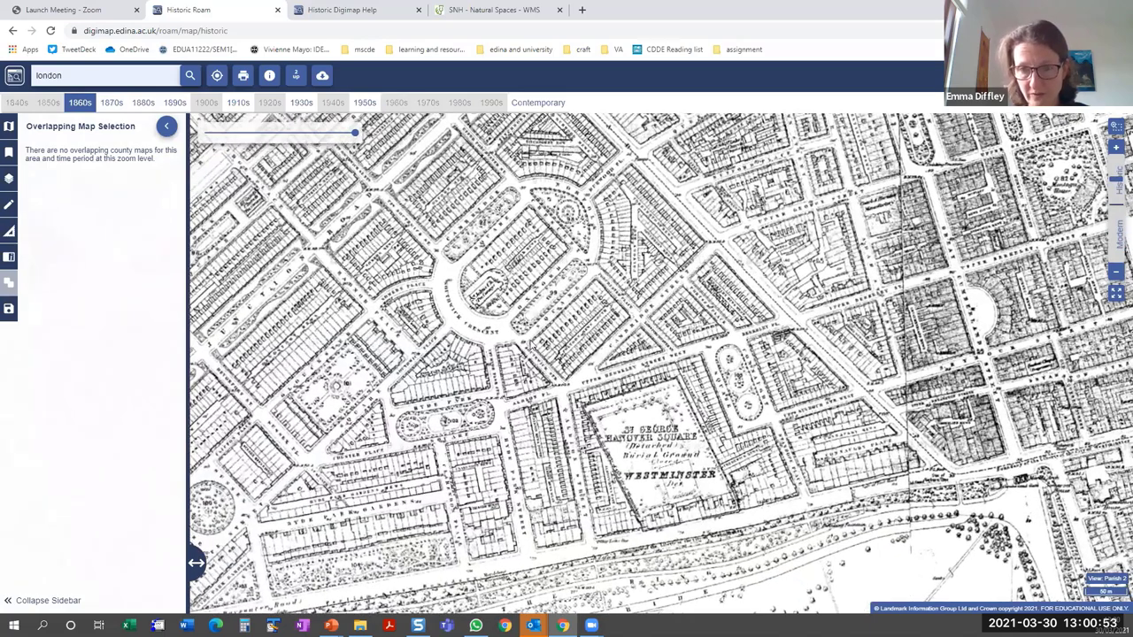
pyautogui.moveTo(560, 344); pyautogui.dragTo(611, 292)
pyautogui.scroll(1, 522, 385)
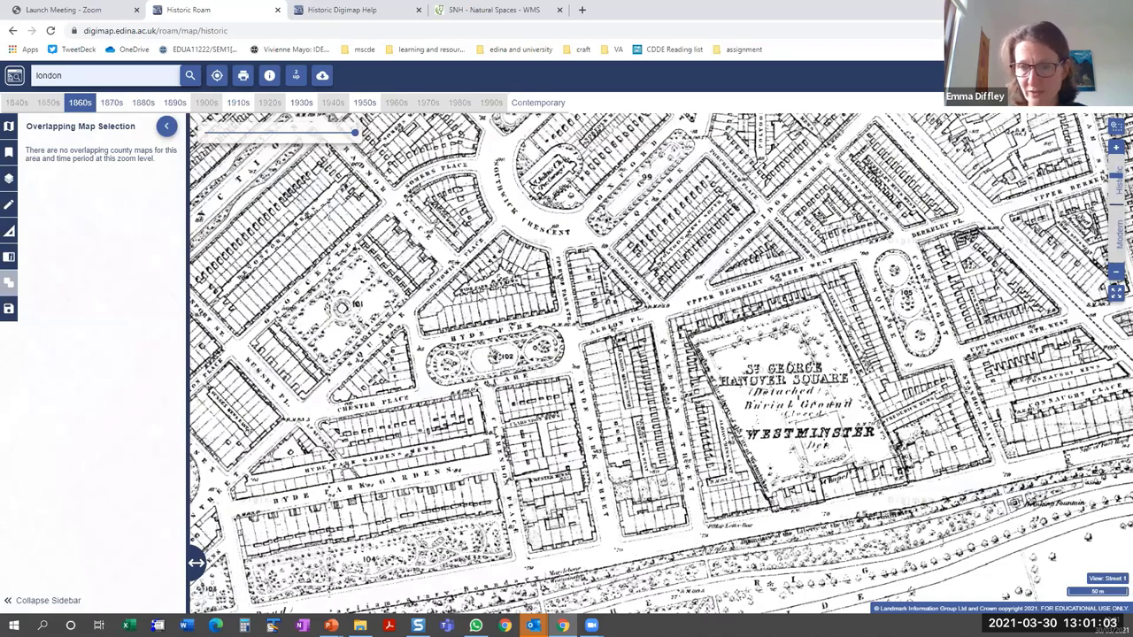
# - Switch the historic map of the streets north of Hyde Park to the 1880s
pyautogui.scroll(1, 661, 364)
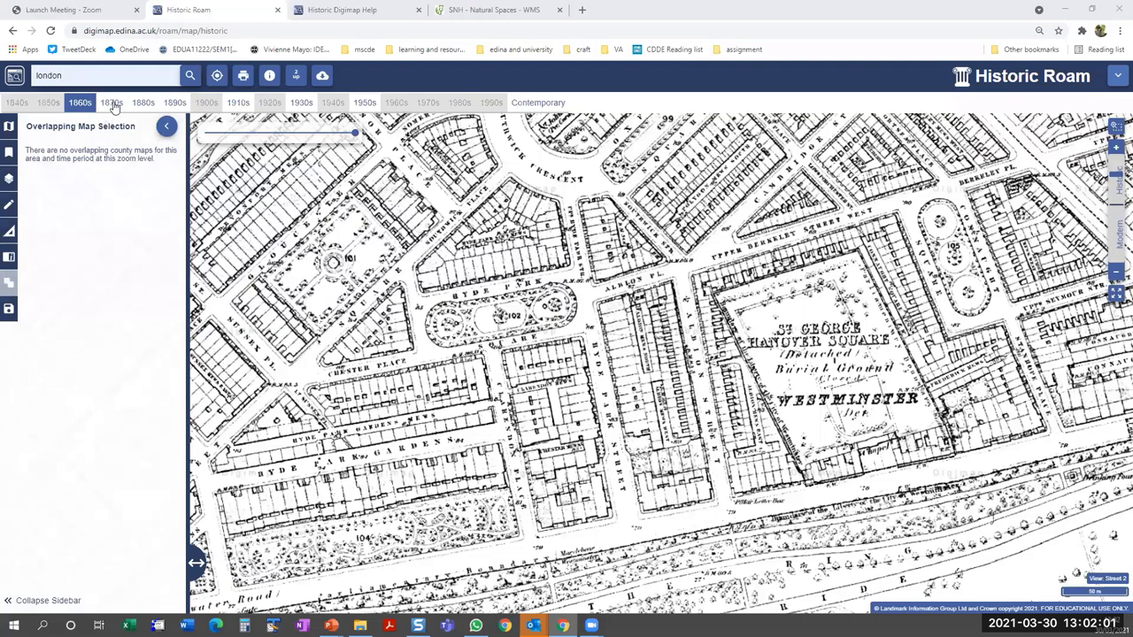
pyautogui.click(142, 102)
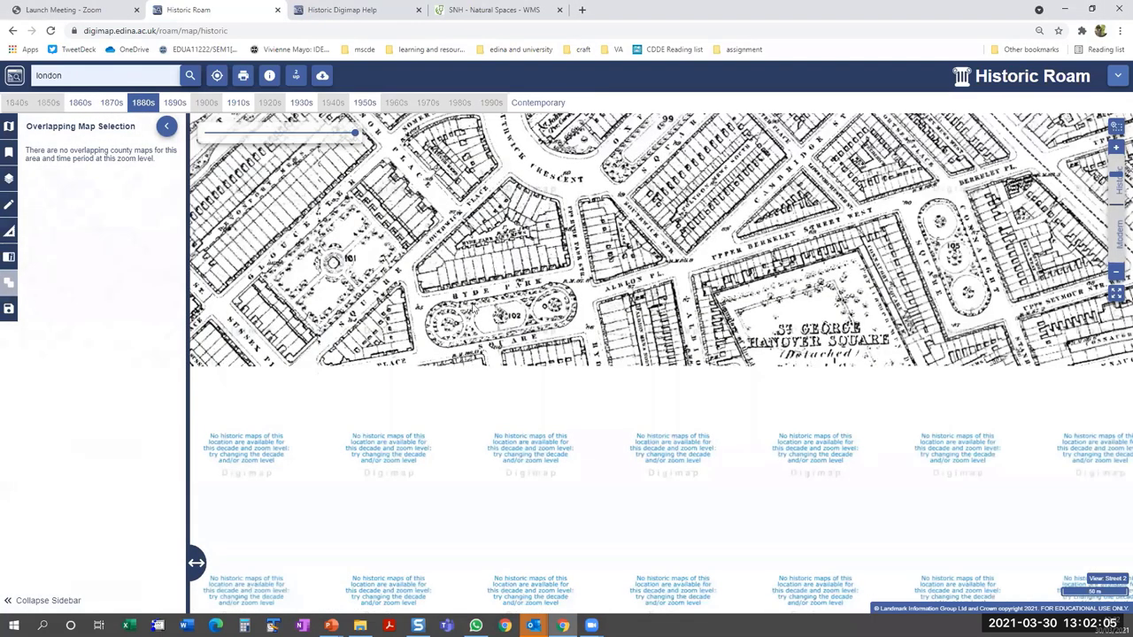
# - Switch the historic map of the streets north of Hyde Park to the 1920s and, after viewing it, to the 1950s
pyautogui.moveTo(475, 309); pyautogui.dragTo(475, 421)
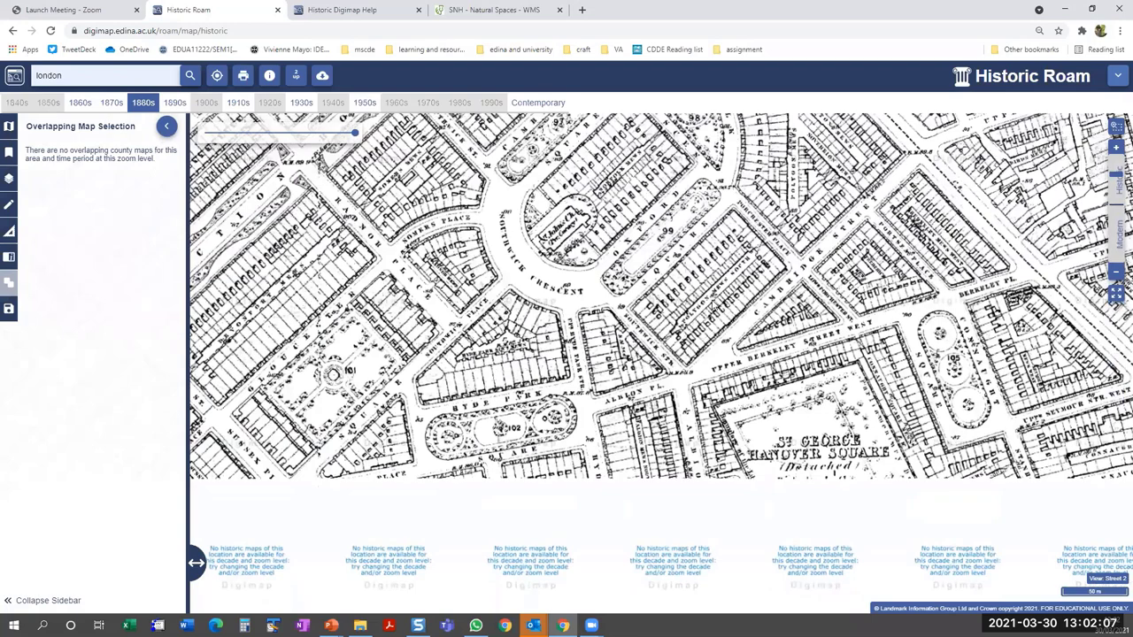
pyautogui.moveTo(717, 305); pyautogui.dragTo(713, 347)
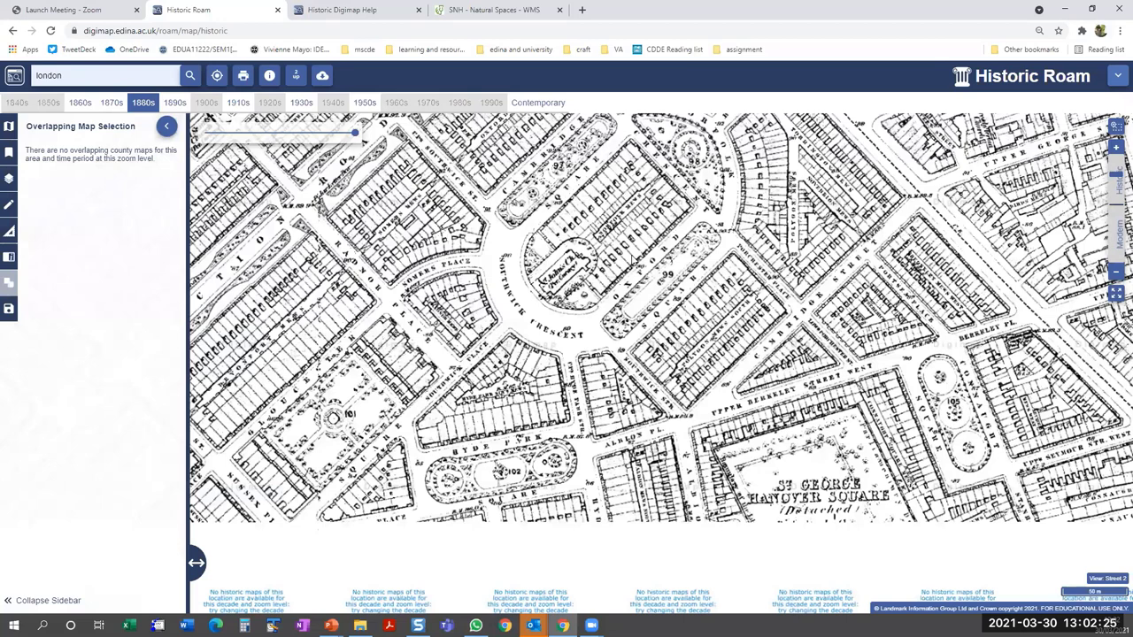
pyautogui.moveTo(653, 300); pyautogui.dragTo(734, 300)
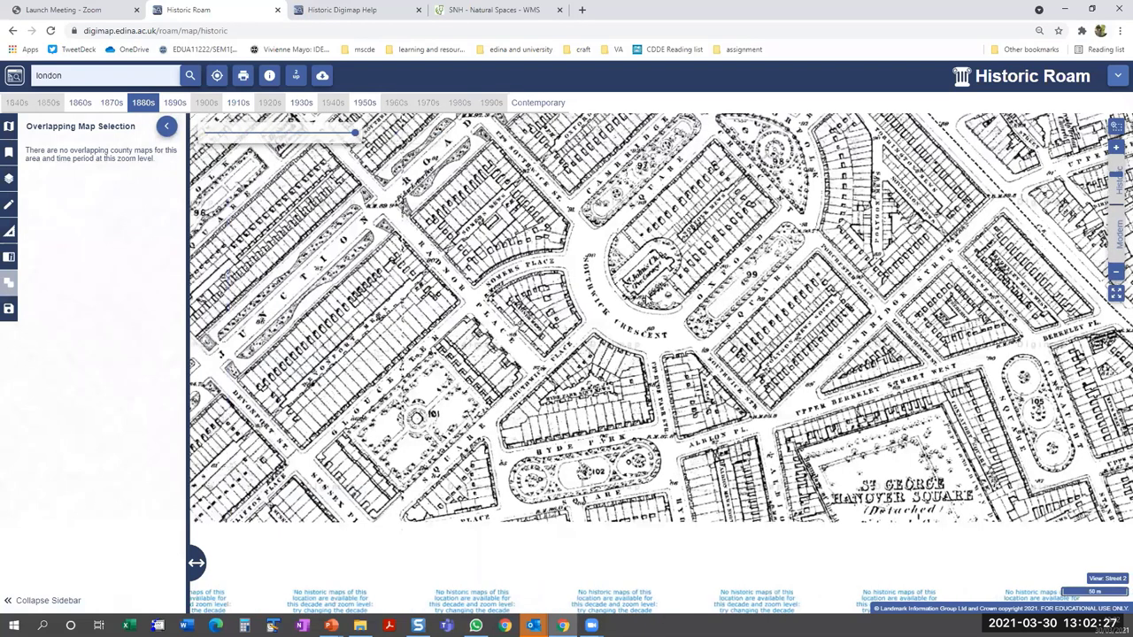
pyautogui.scroll(1, 647, 301)
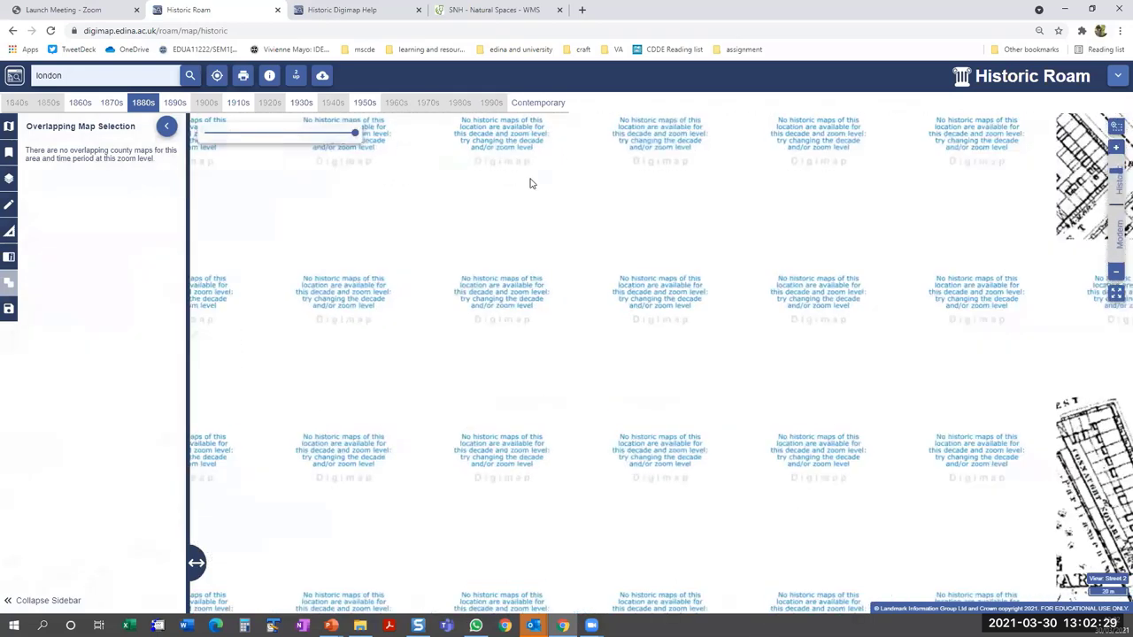
pyautogui.scroll(-1, 688, 274)
pyautogui.moveTo(609, 293); pyautogui.dragTo(610, 337)
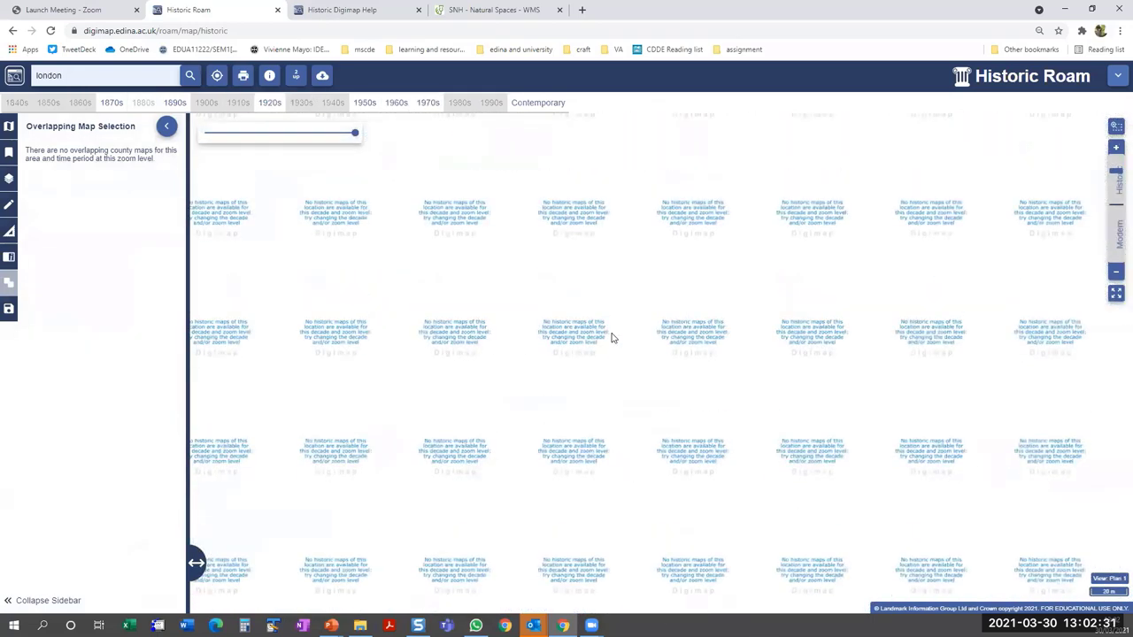
pyautogui.click(276, 105)
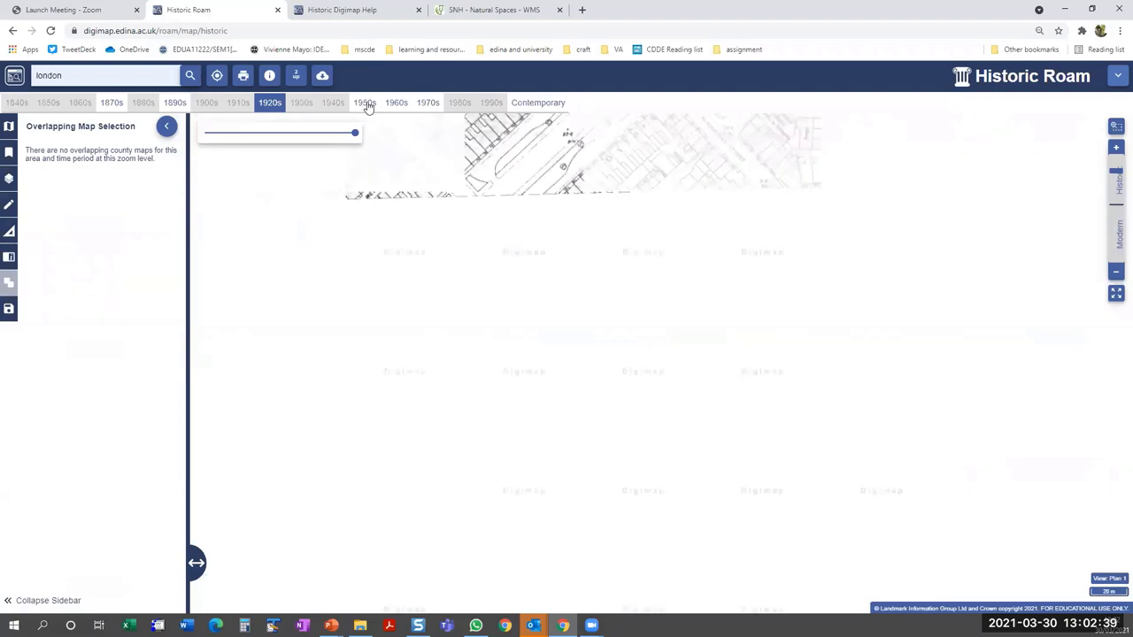
pyautogui.moveTo(616, 305); pyautogui.dragTo(633, 385)
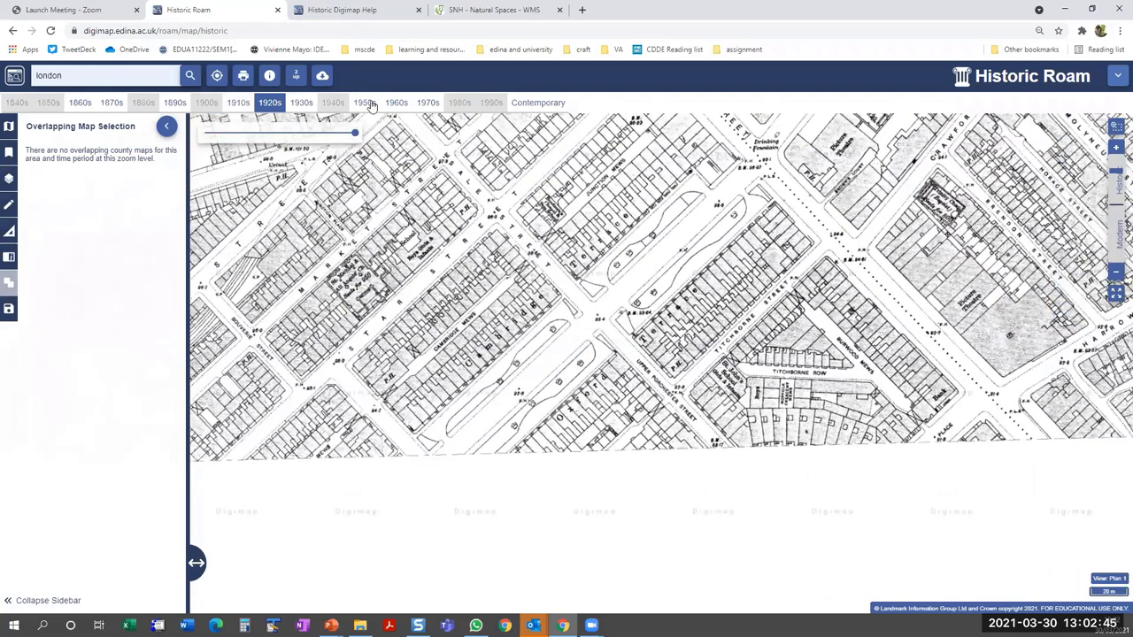
pyautogui.click(366, 102)
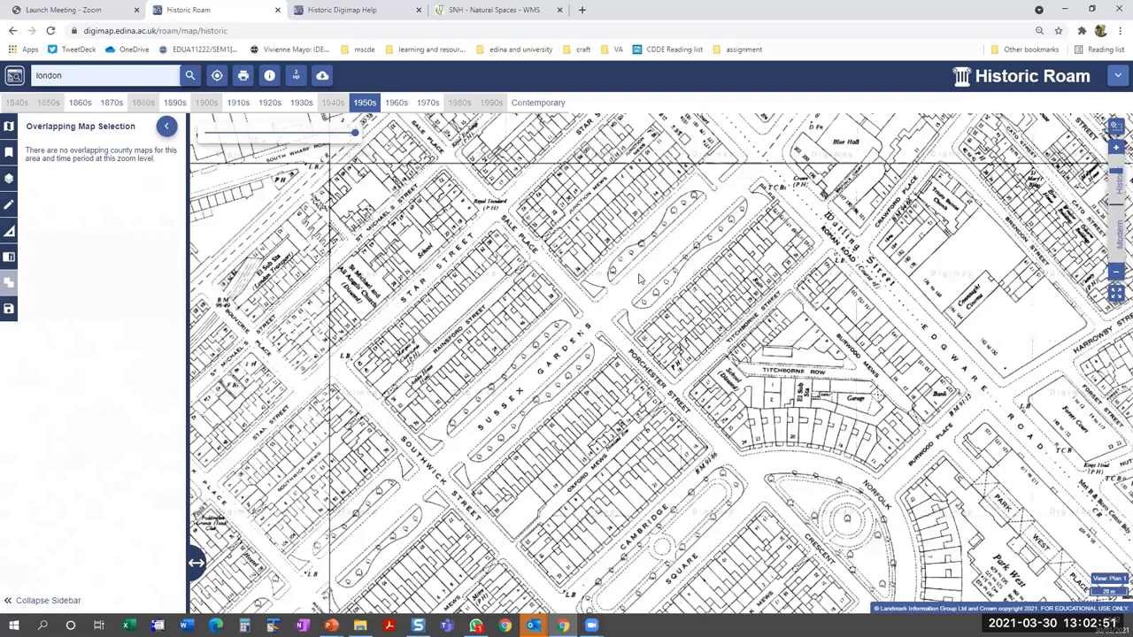
# - Show two maps side by side and set the second map to the 1870s against the 1950s one
pyautogui.click(297, 77)
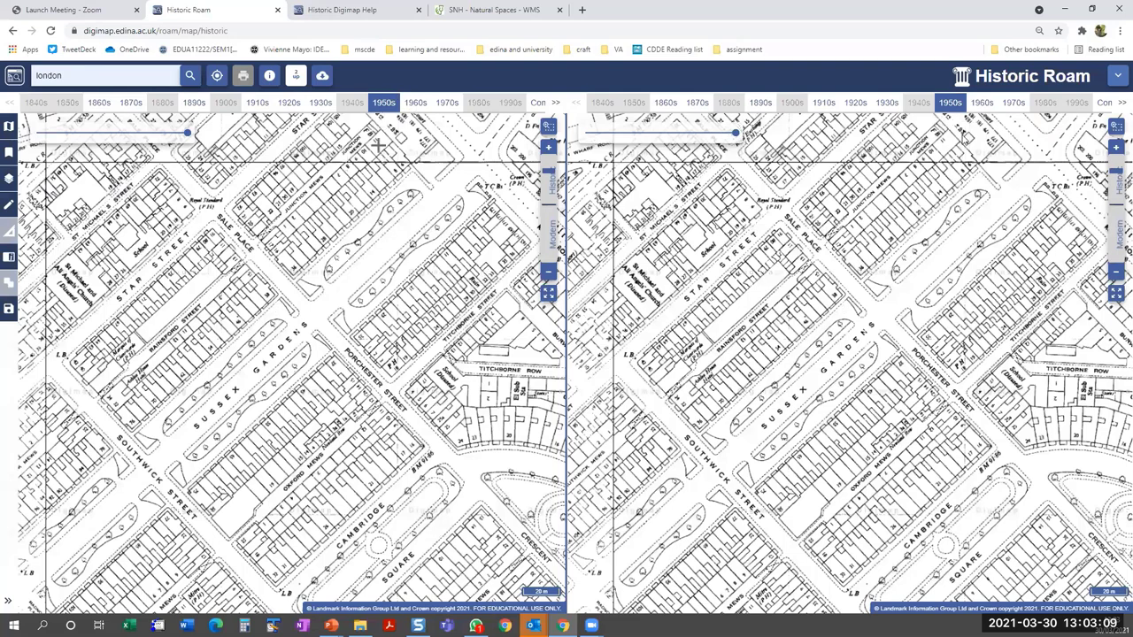
pyautogui.click(666, 104)
pyautogui.click(697, 103)
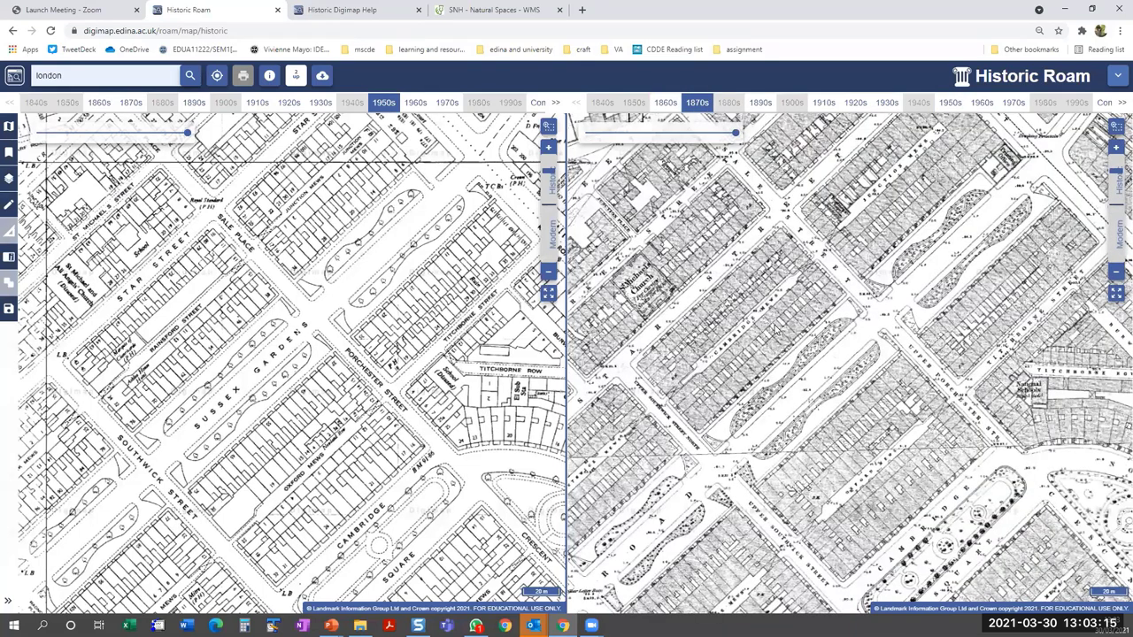
# - Compare the 1950s and 1870s maps around Star Street, Sale Place and St Michael's Street
pyautogui.moveTo(759, 329); pyautogui.dragTo(777, 329)
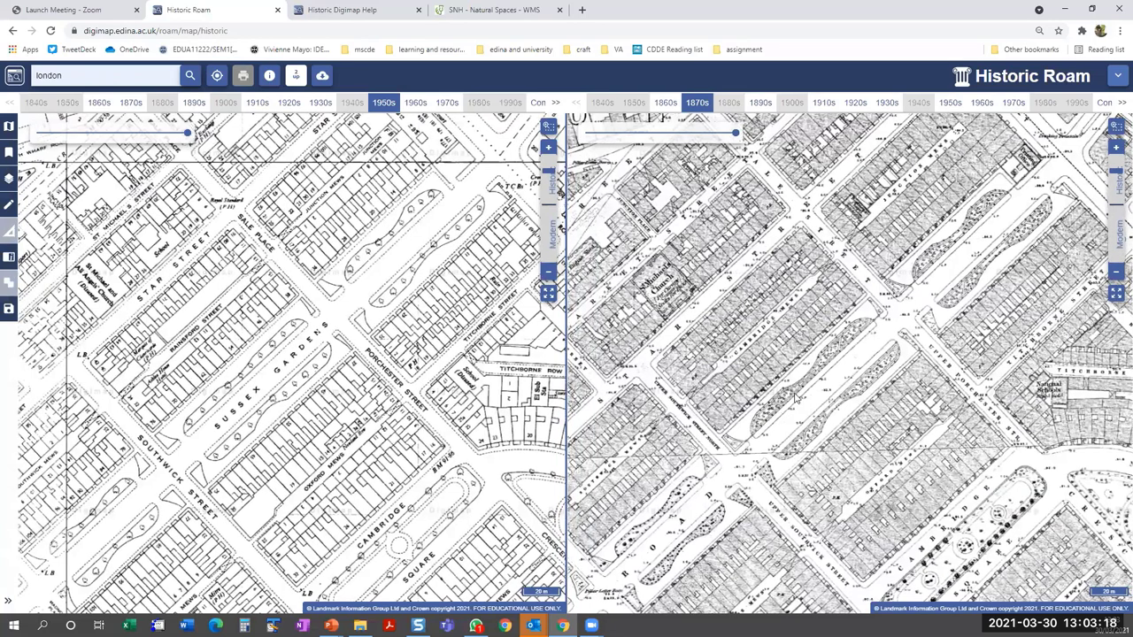
pyautogui.moveTo(792, 389); pyautogui.dragTo(787, 432)
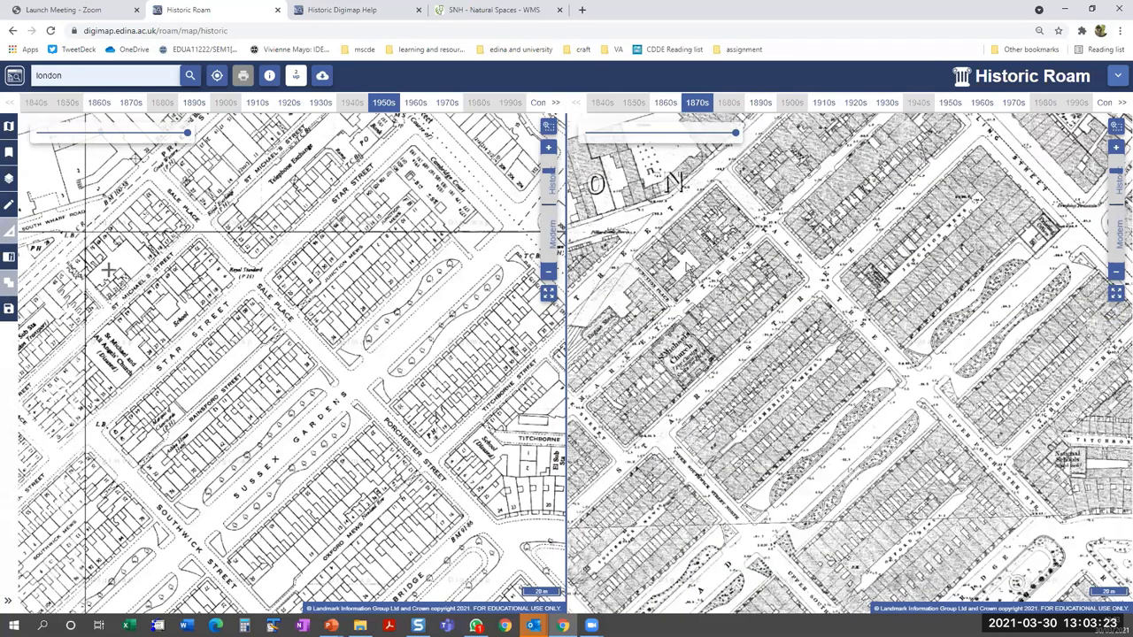
pyautogui.moveTo(721, 308); pyautogui.dragTo(816, 319)
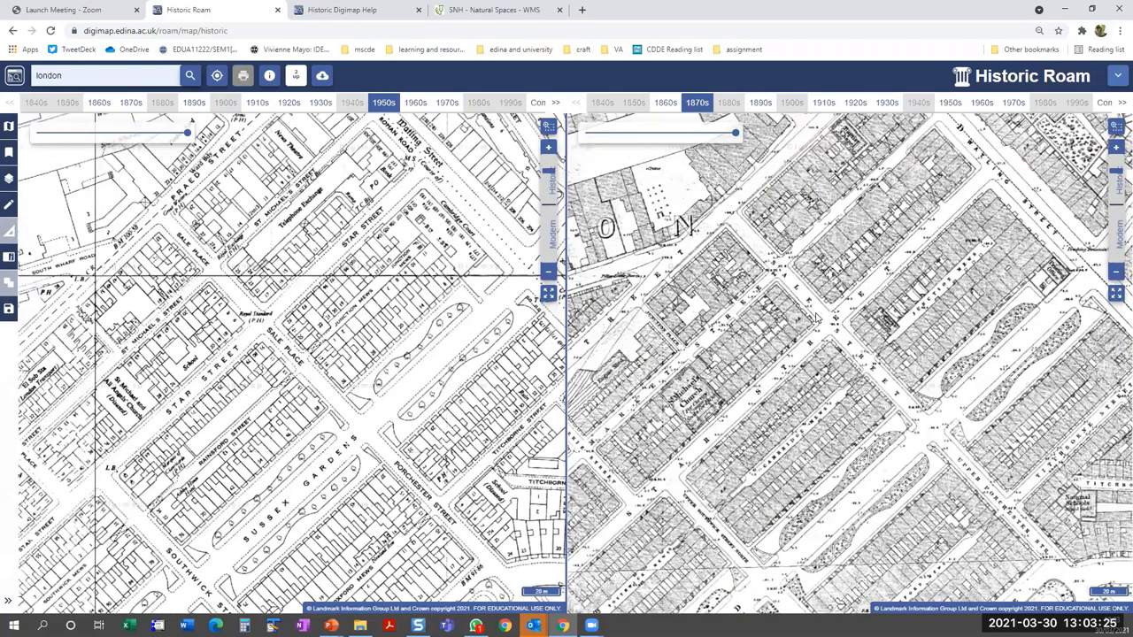
pyautogui.scroll(2, 816, 319)
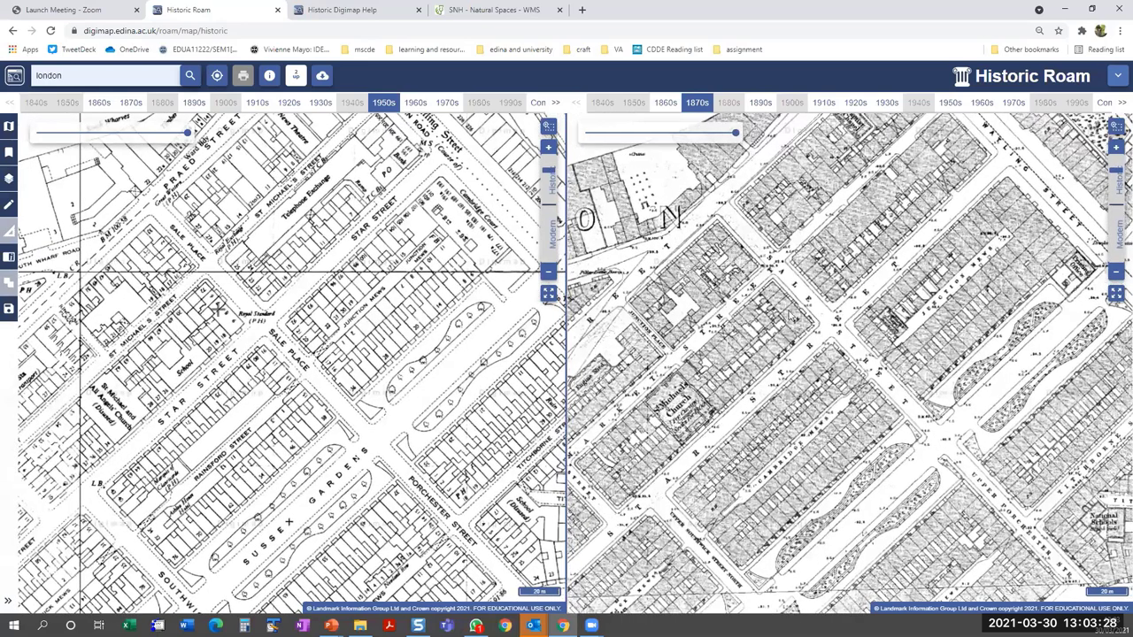
pyautogui.moveTo(792, 315); pyautogui.dragTo(810, 319)
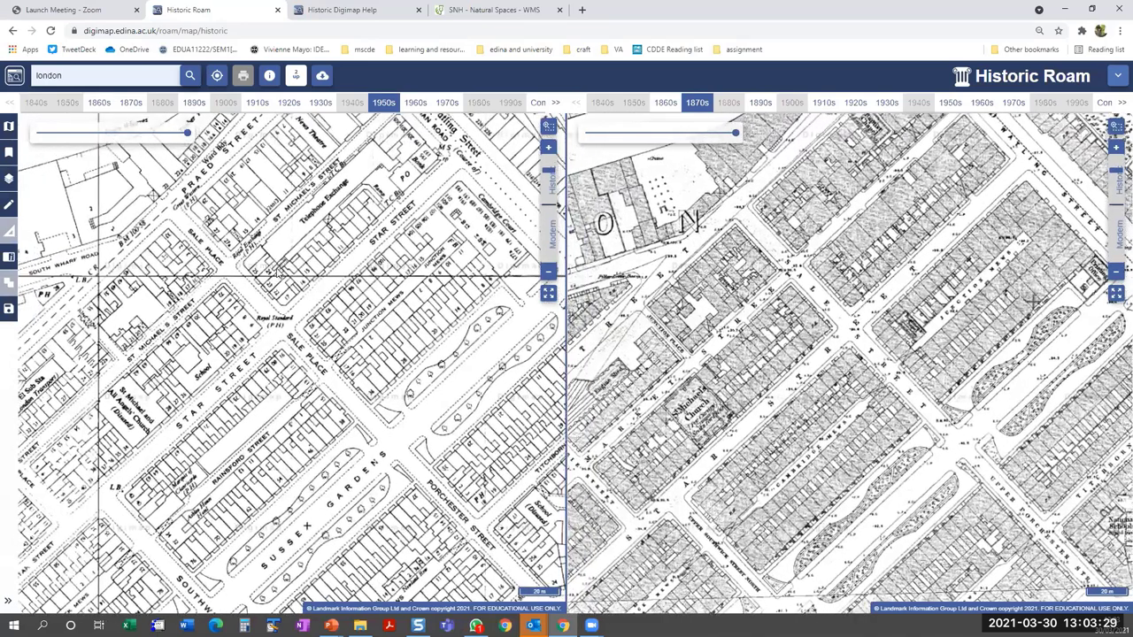
pyautogui.moveTo(887, 245); pyautogui.dragTo(909, 304)
pyautogui.scroll(3, 352, 283)
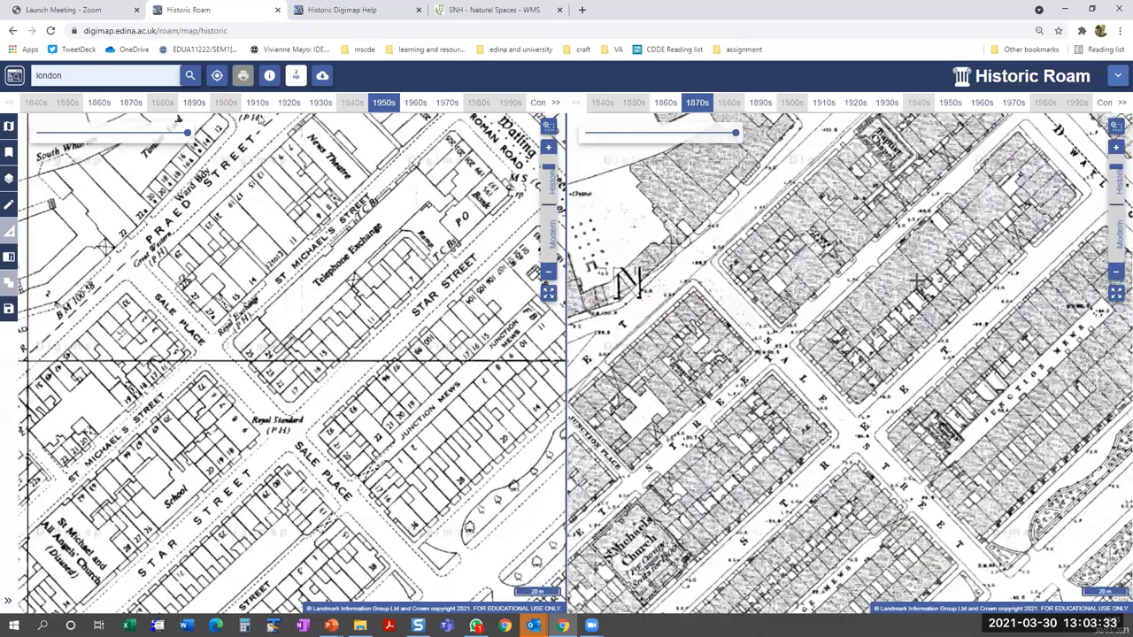
pyautogui.scroll(-1, 344, 190)
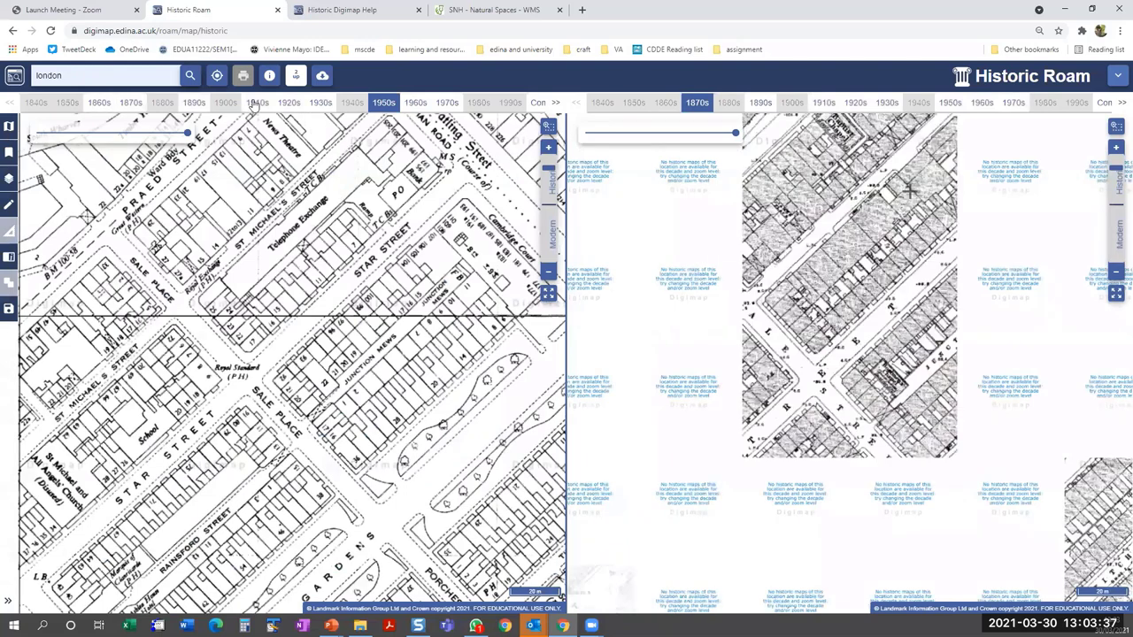
# - Change the 1950s map to the 1910s and compare the wharf and Picture Theatre area with the 1870s map
pyautogui.click(256, 103)
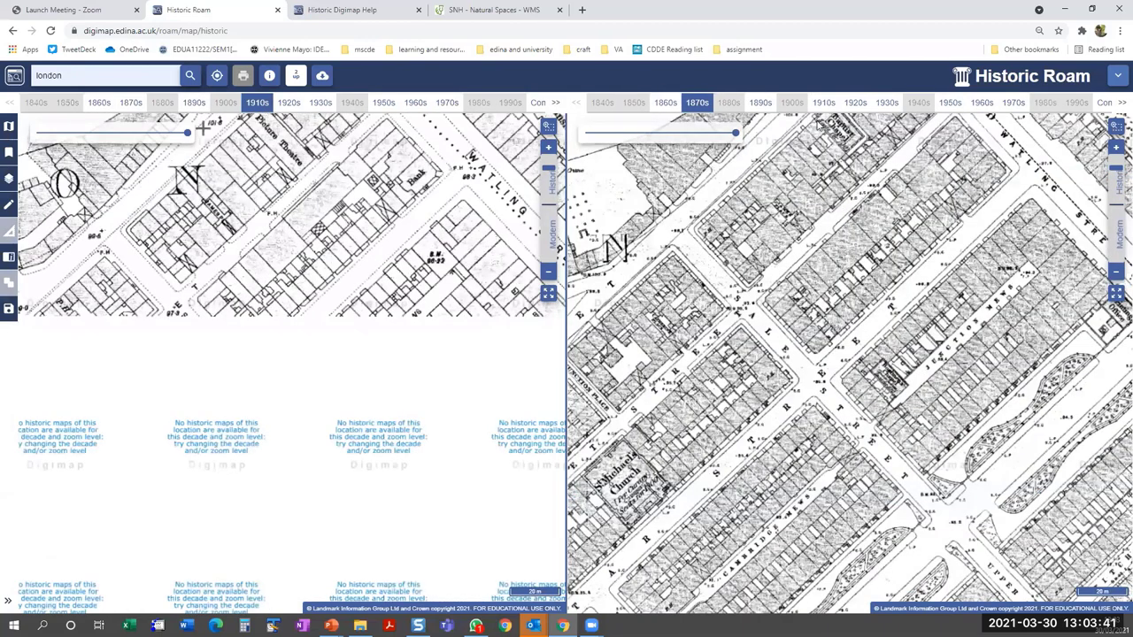
pyautogui.click(666, 102)
pyautogui.click(705, 106)
pyautogui.moveTo(571, 162); pyautogui.dragTo(622, 312)
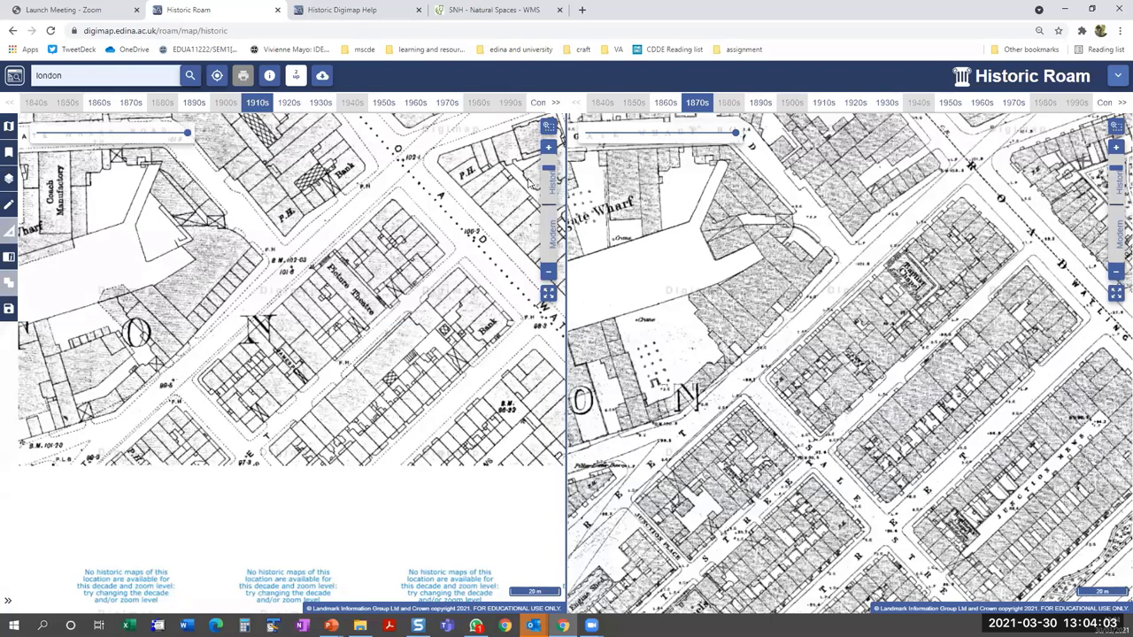
# - Return to a single map and open the saved 1860 Aberdeenshire map
pyautogui.click(297, 79)
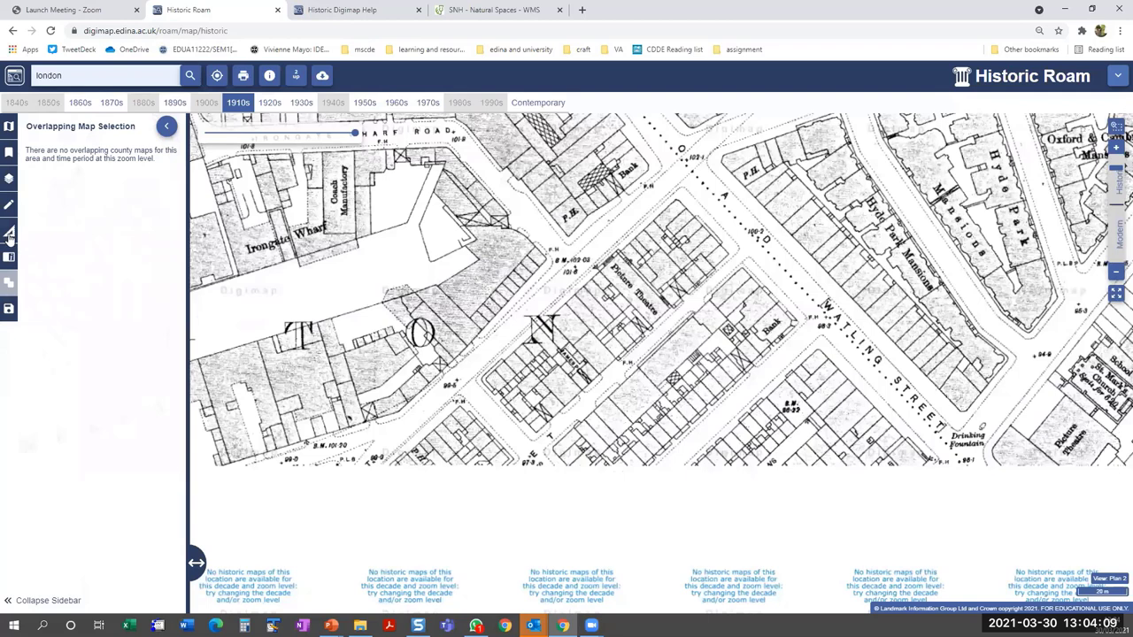
pyautogui.click(10, 154)
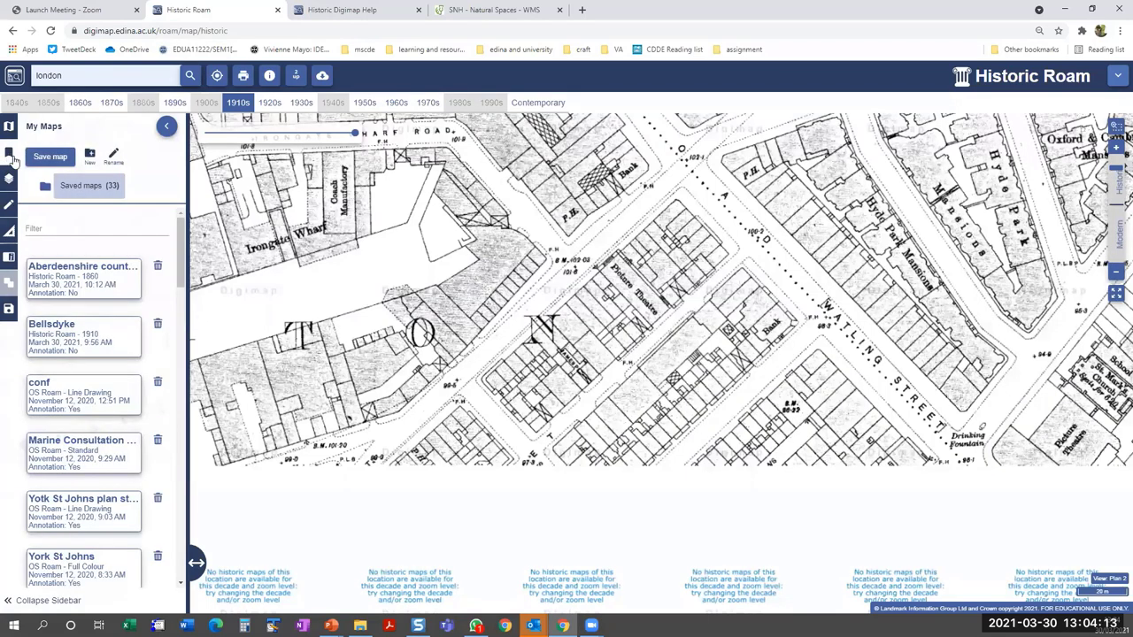
pyautogui.click(112, 286)
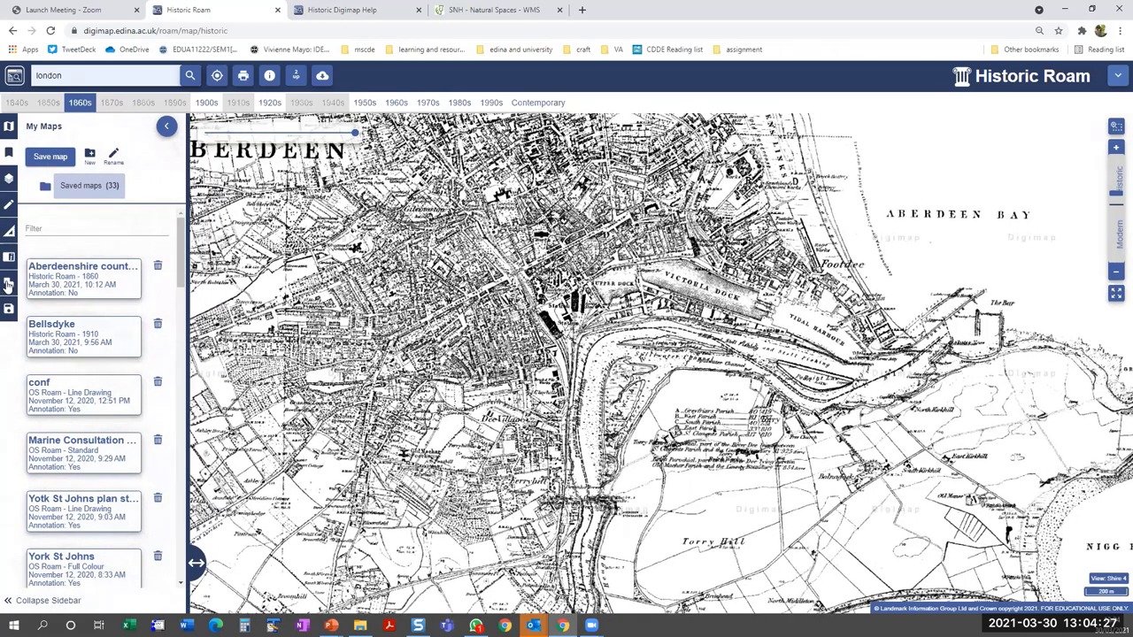
# - View the overlapping 1860s county maps of Aberdeen separately, first Kincardineshire only and finally Aberdeenshire only
pyautogui.click(8, 283)
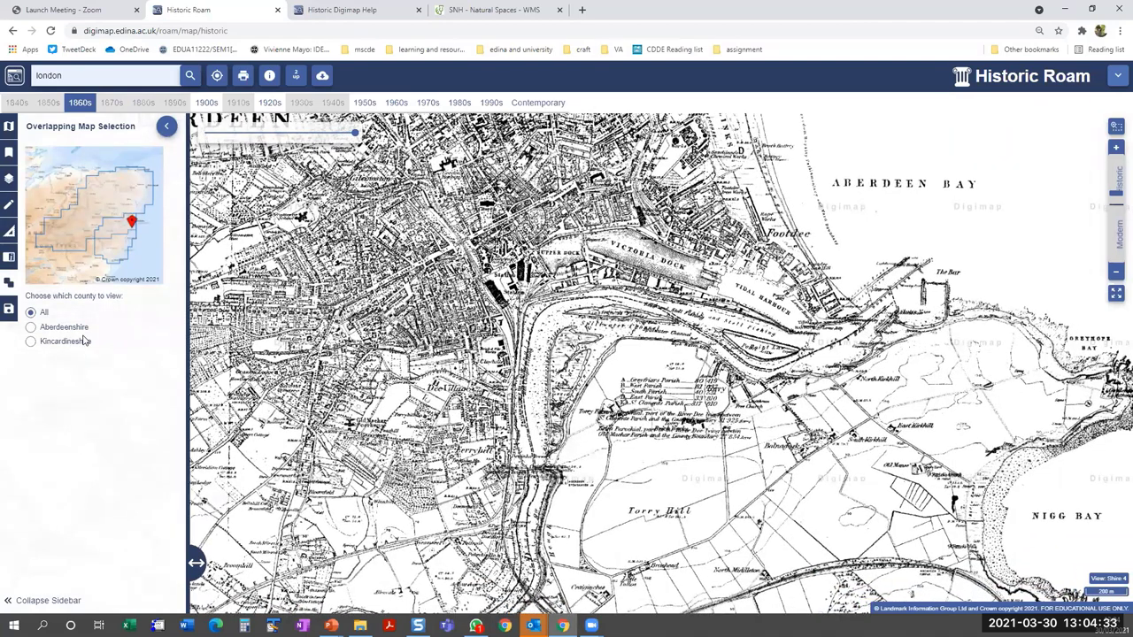
pyautogui.click(31, 341)
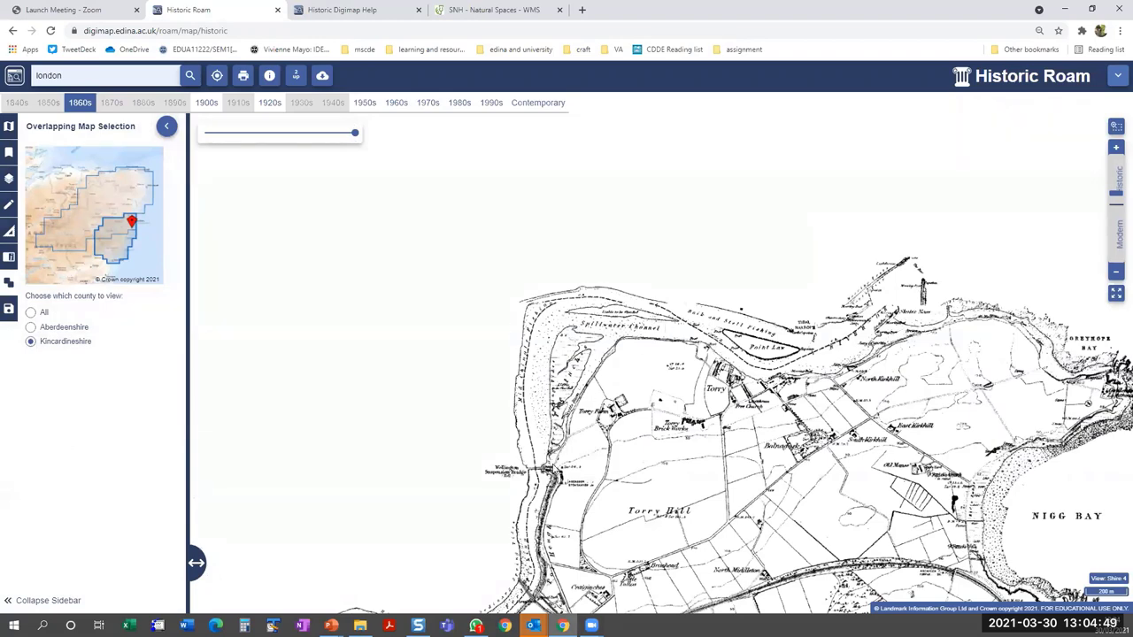
pyautogui.moveTo(549, 431); pyautogui.dragTo(542, 418)
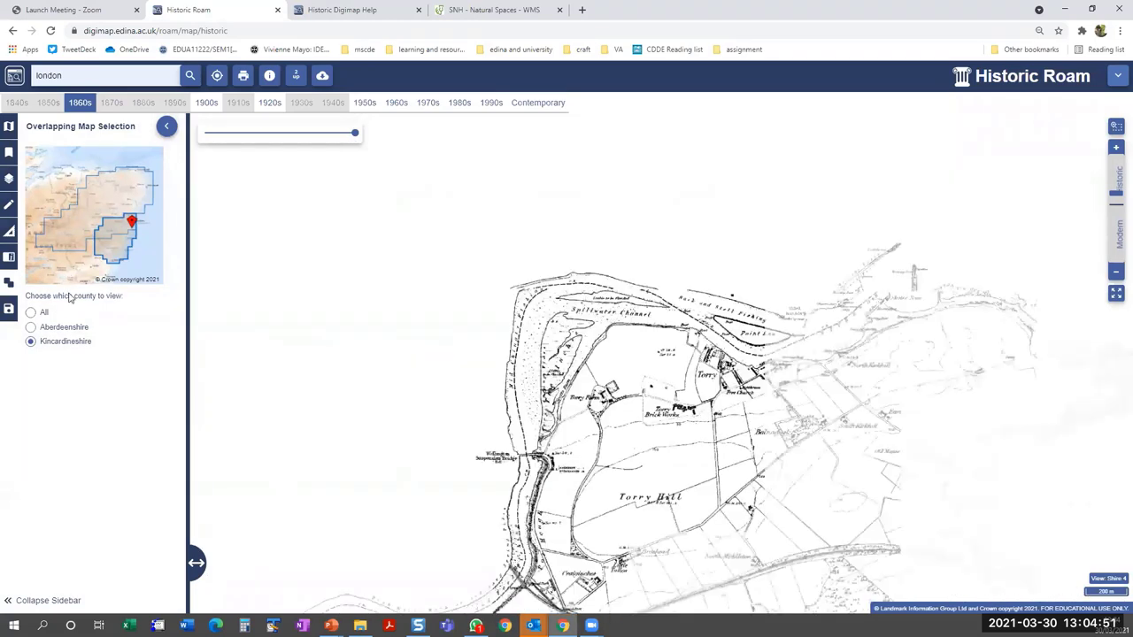
pyautogui.click(65, 328)
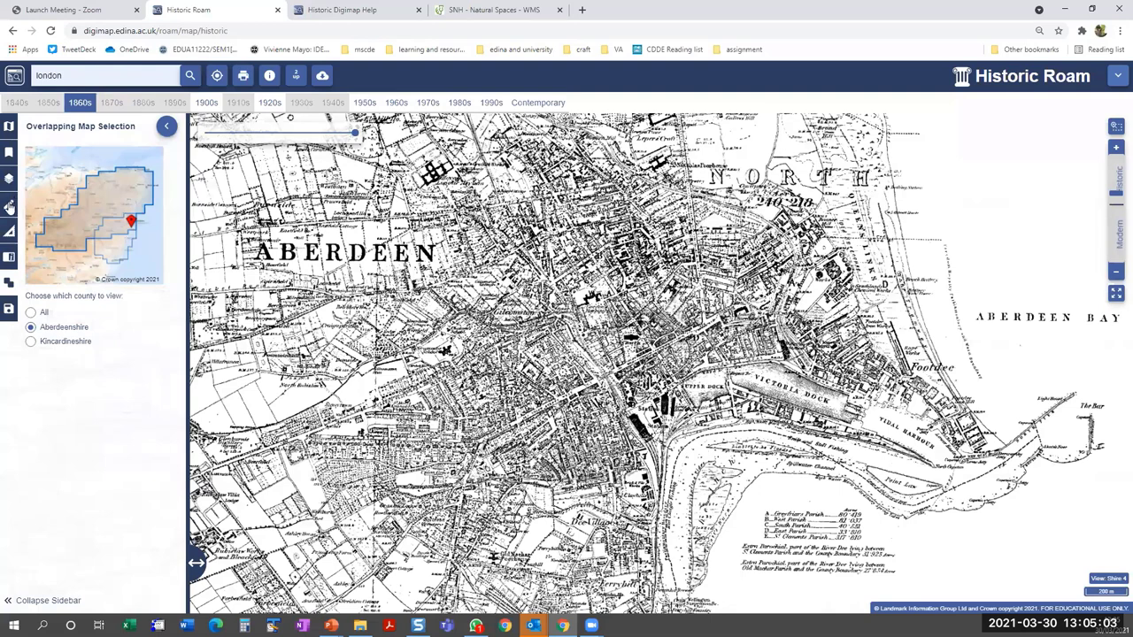
# - Open the saved 1910 map named Bellsdyke
pyautogui.click(13, 181)
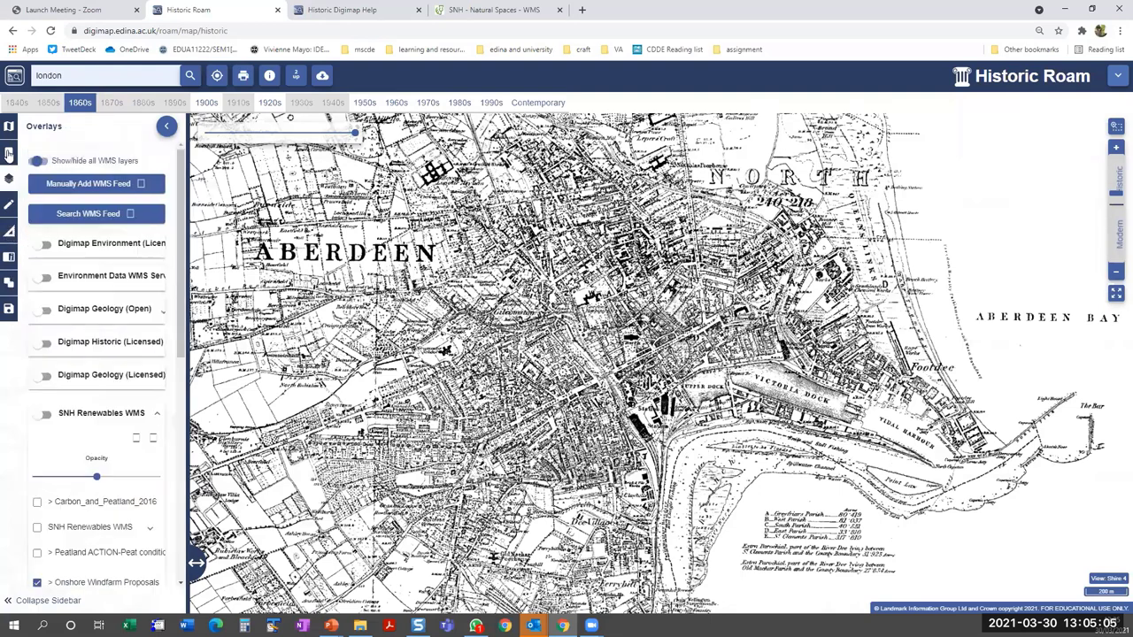
pyautogui.click(10, 153)
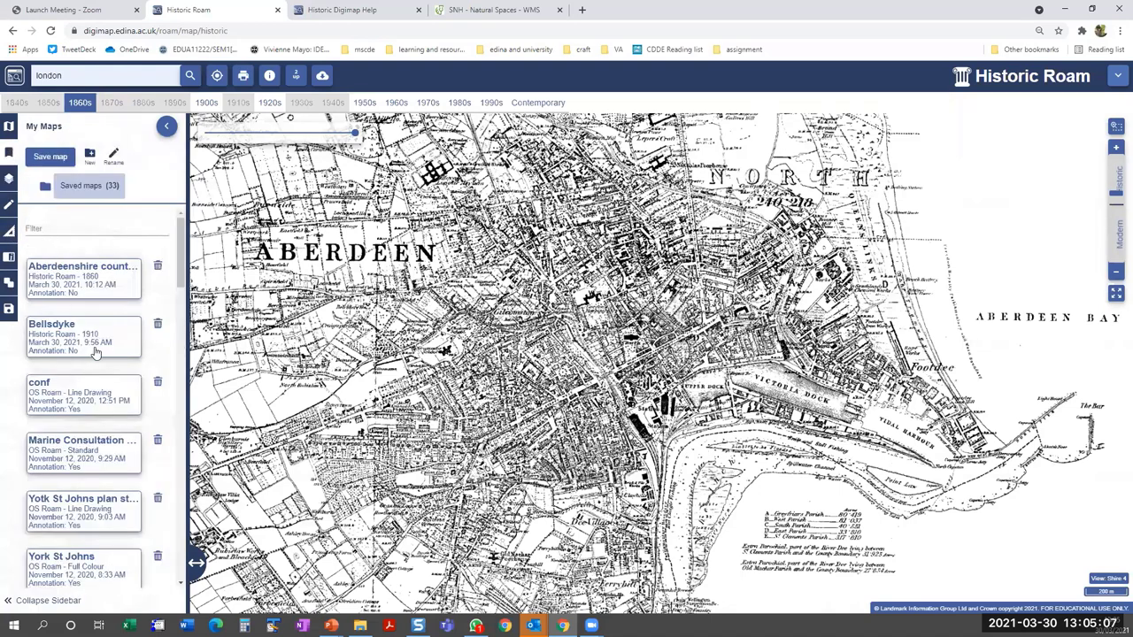
pyautogui.click(98, 348)
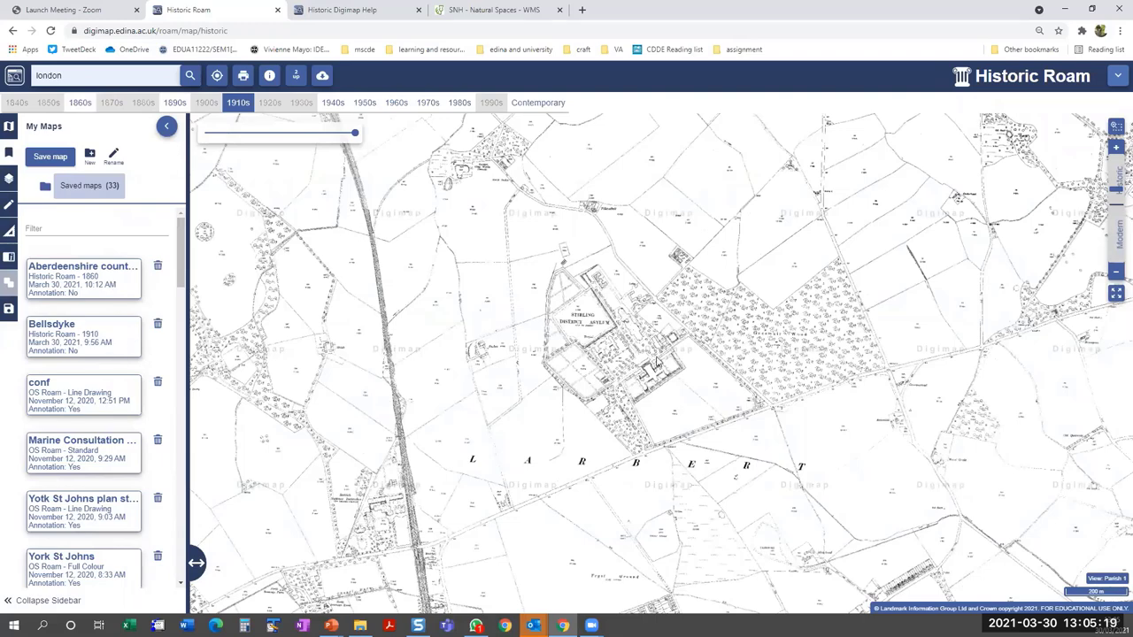
# - Look up the map sheet information for the Stirling District Asylum site and close the details
pyautogui.click(270, 78)
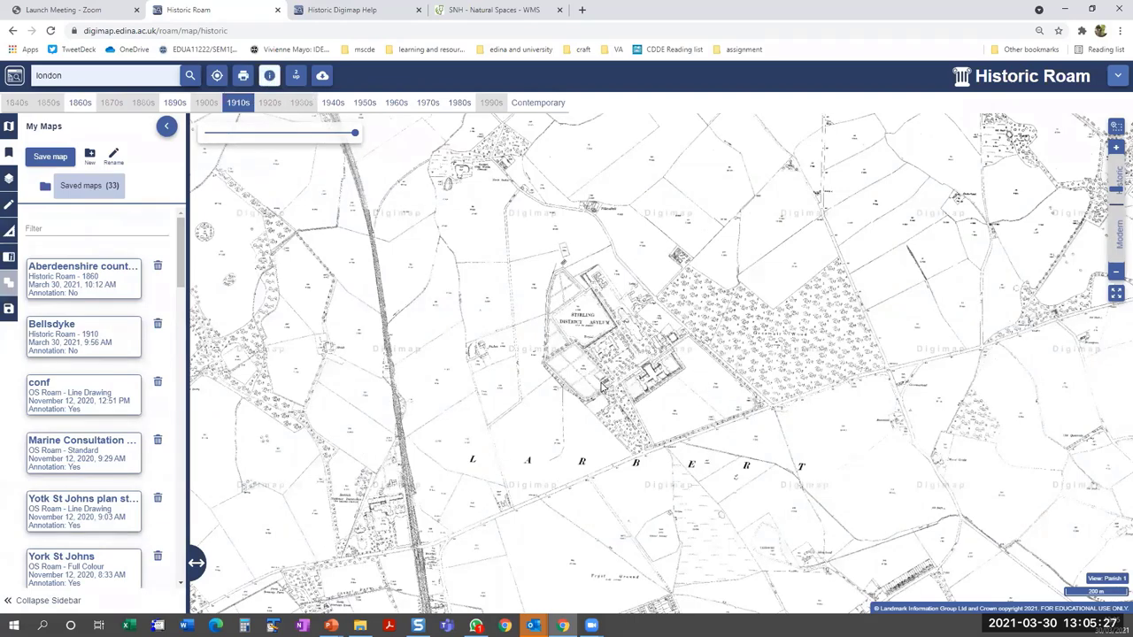
pyautogui.click(637, 367)
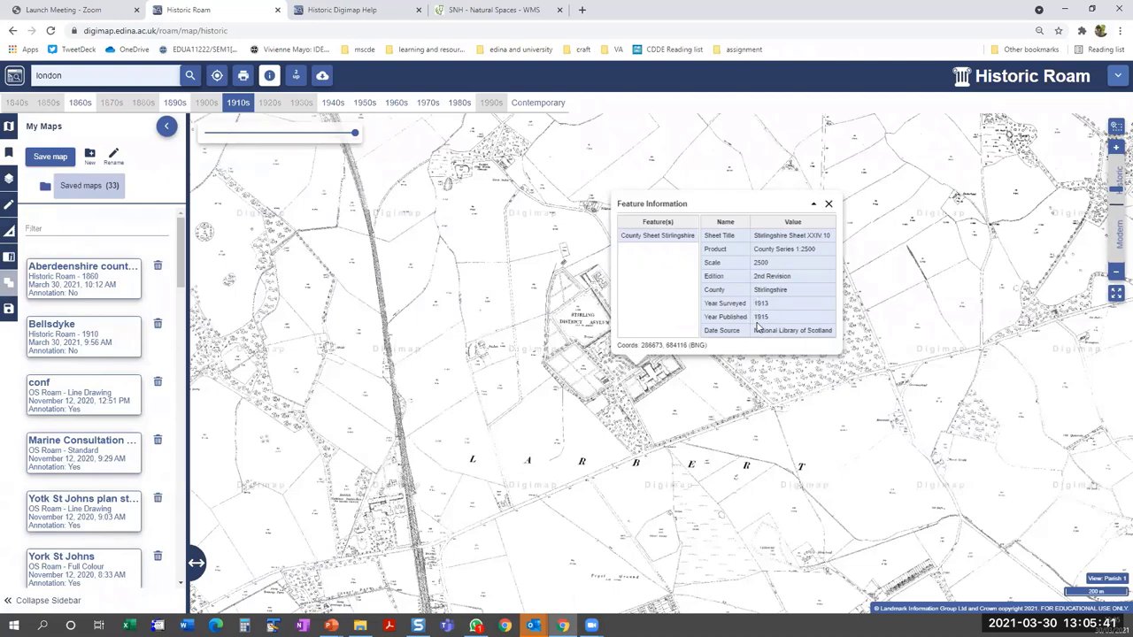
pyautogui.click(829, 206)
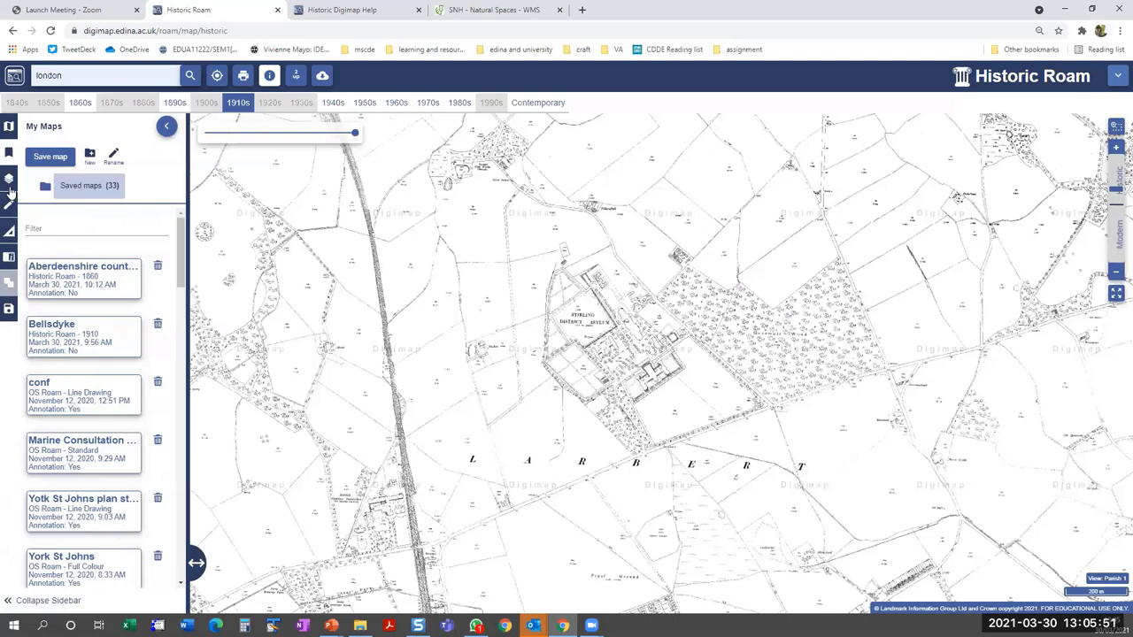
# - Show the WMS overlays, widen the sidebar to read the full layer names and collapse the SNH Renewables WMS entry
pyautogui.click(9, 181)
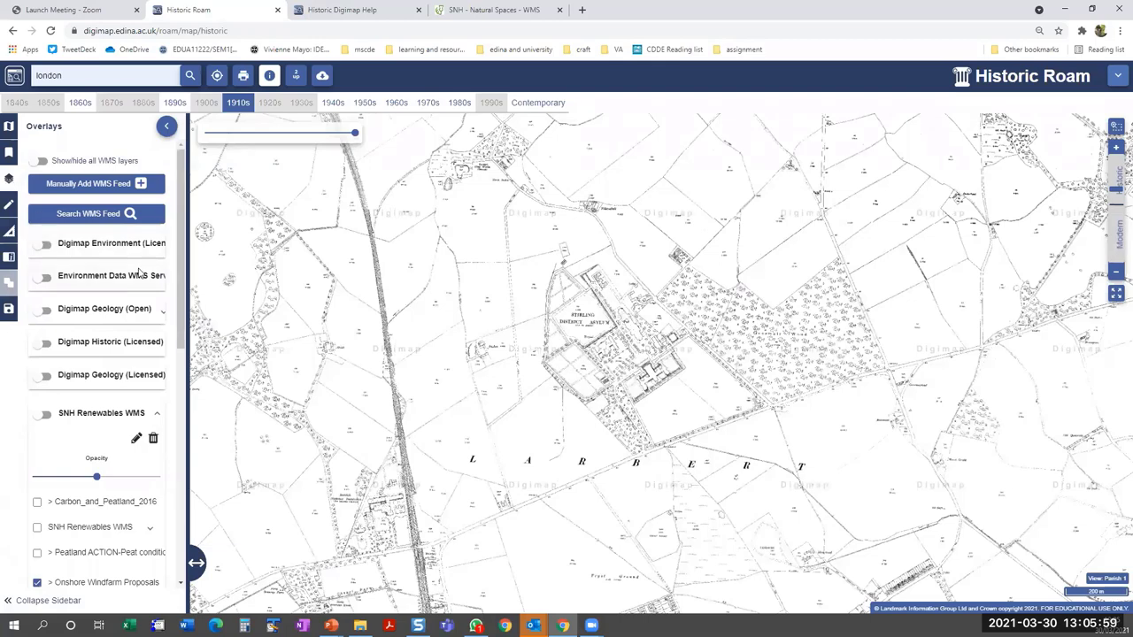
pyautogui.moveTo(187, 289); pyautogui.dragTo(263, 280)
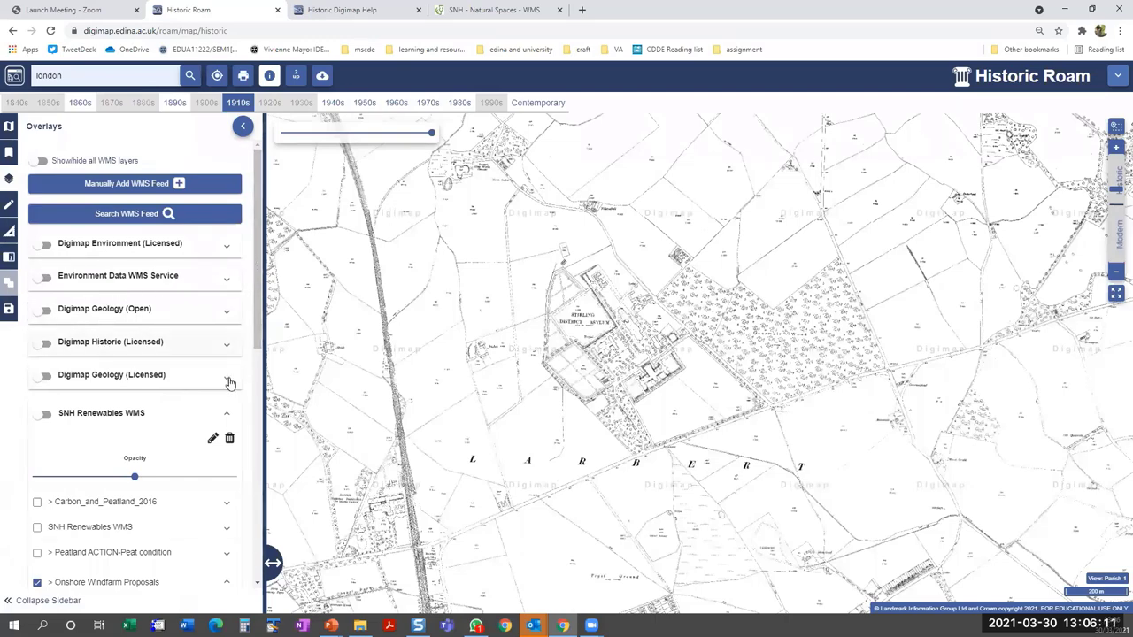
pyautogui.click(227, 413)
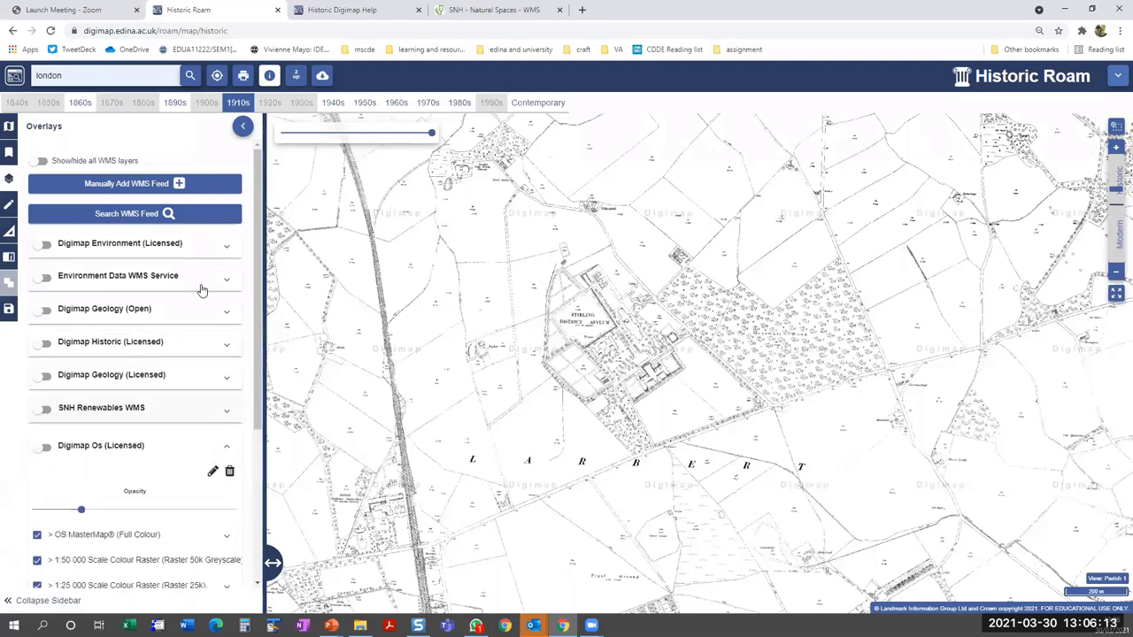
# - Collapse the Digimap Os (Licensed) overlay and copy the licensed data WMS link from the Ordnance Survey collection's Web Services page
pyautogui.click(229, 447)
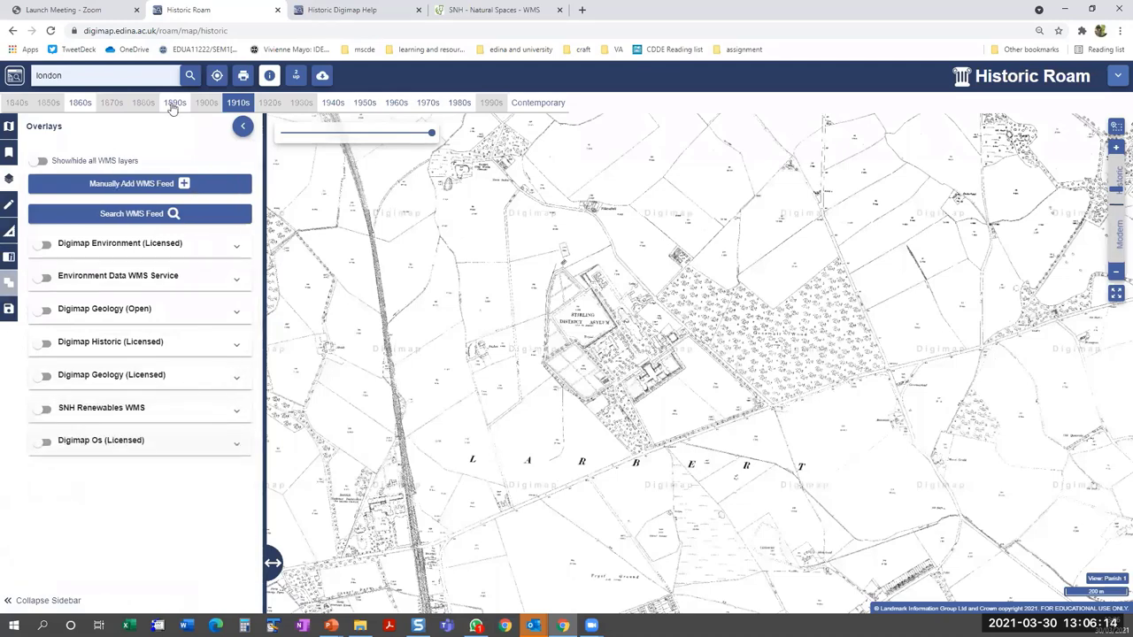
pyautogui.click(14, 77)
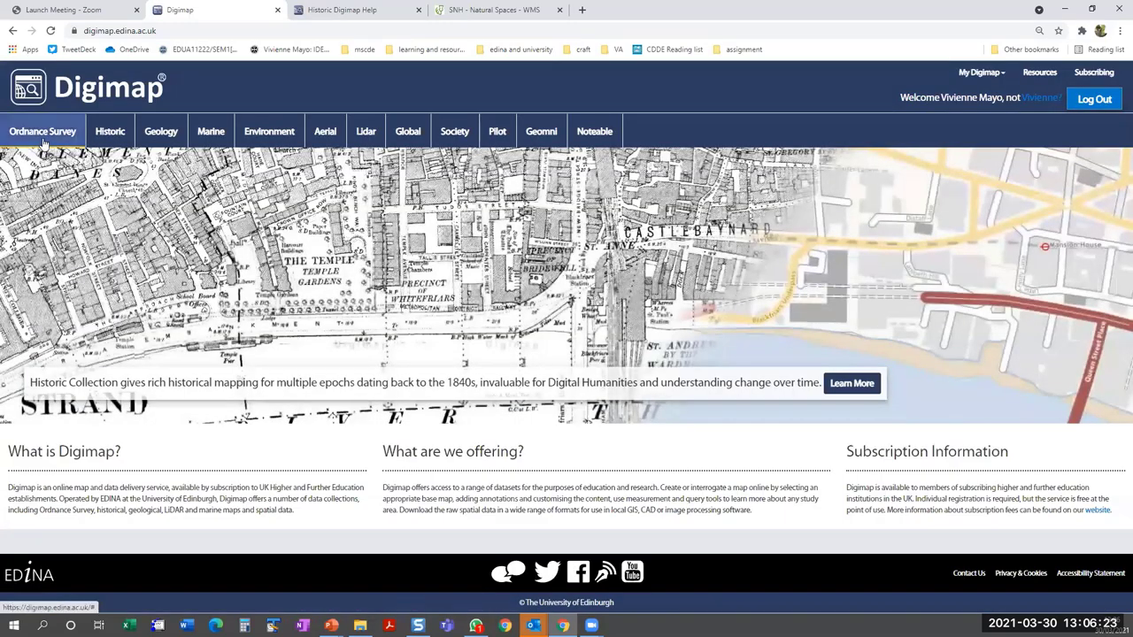
pyautogui.click(46, 142)
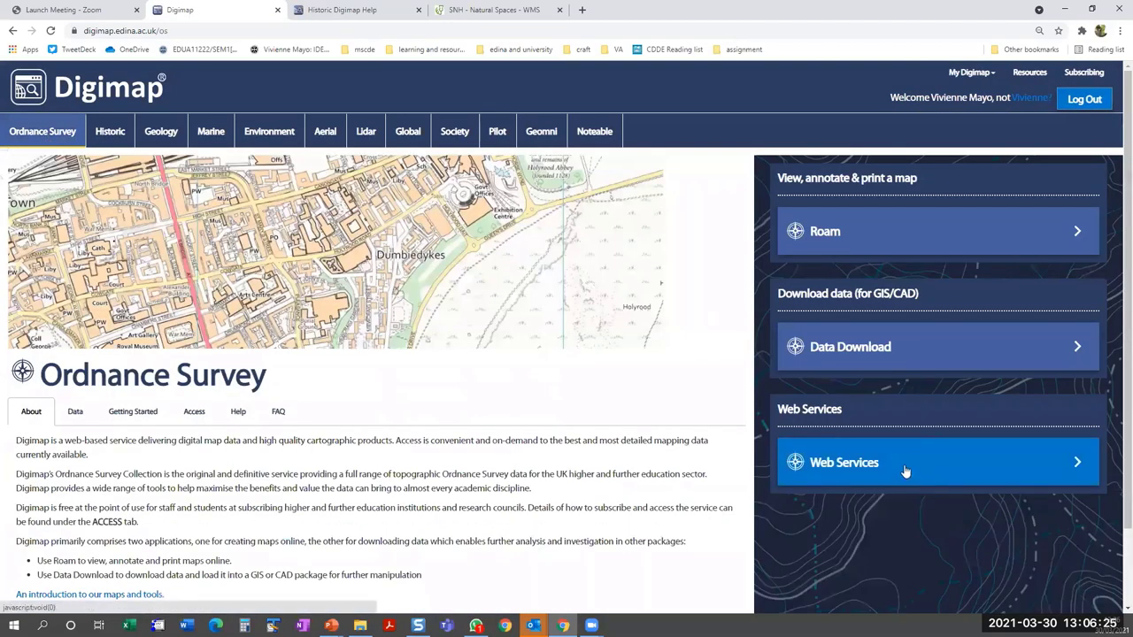
pyautogui.click(904, 471)
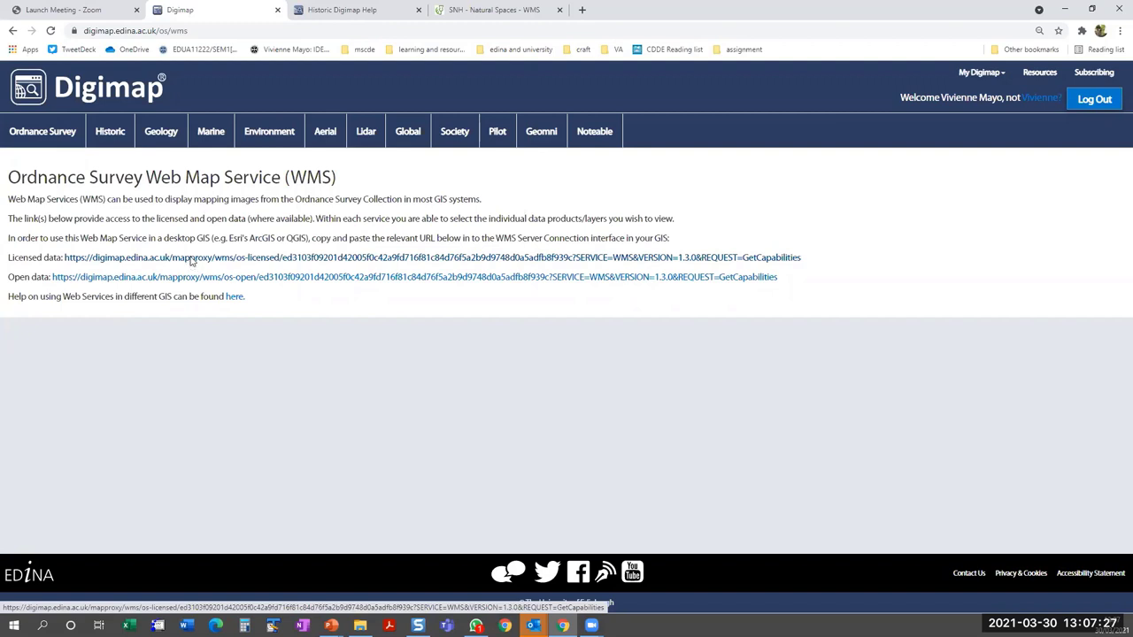
pyautogui.rightClick(191, 261)
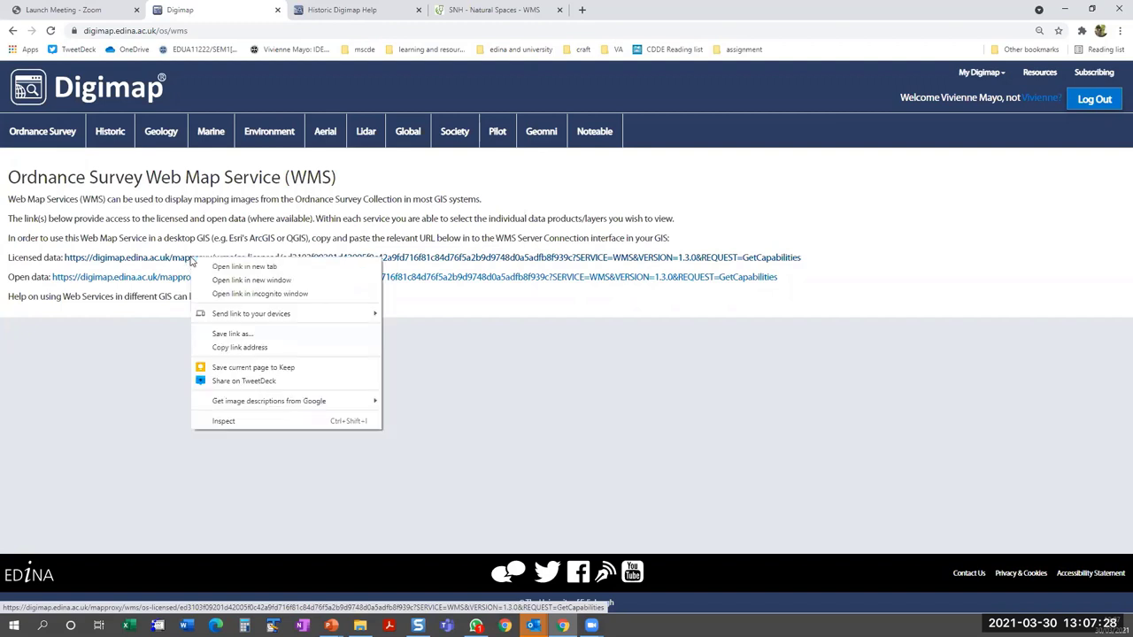
pyautogui.click(223, 349)
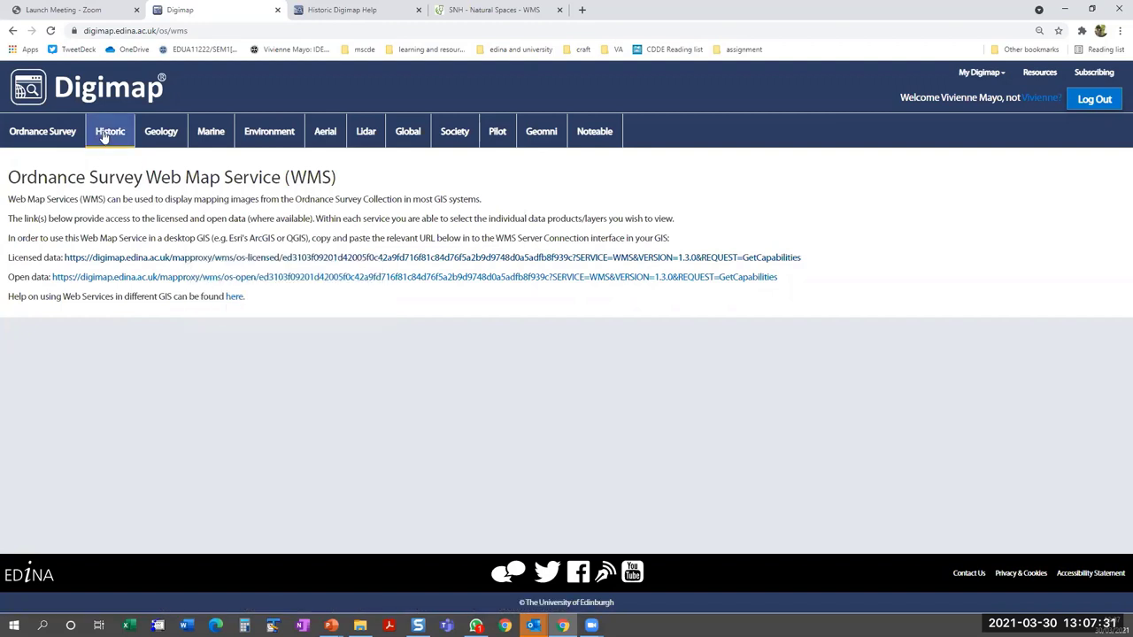
# - Return to Historic Roam through the Historic collection and show the WMS overlays
pyautogui.click(104, 139)
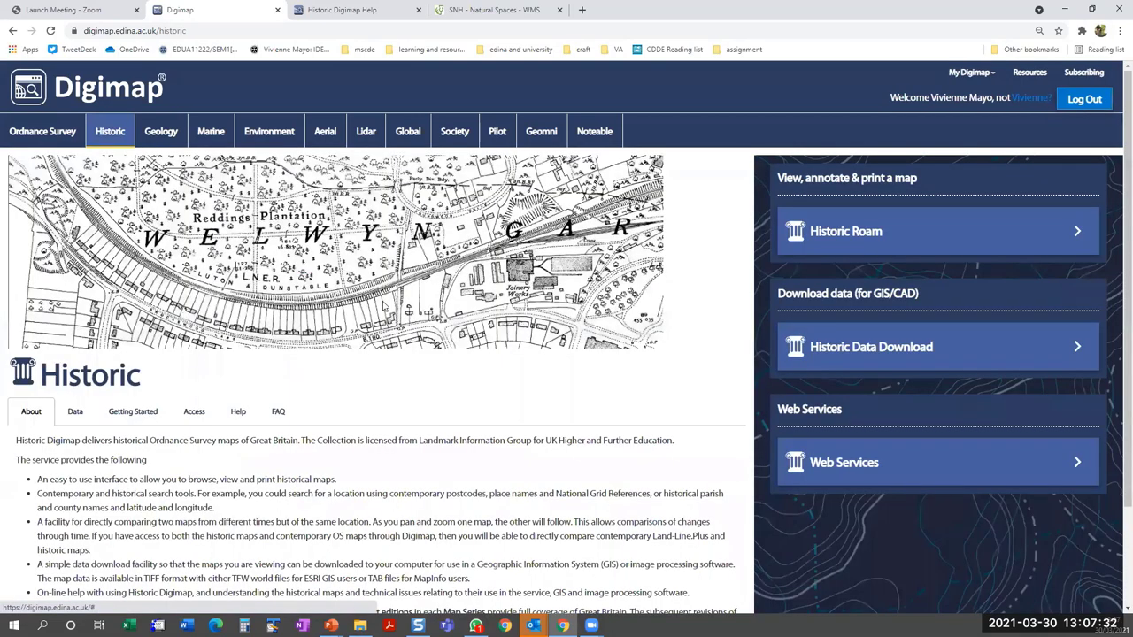
pyautogui.click(969, 234)
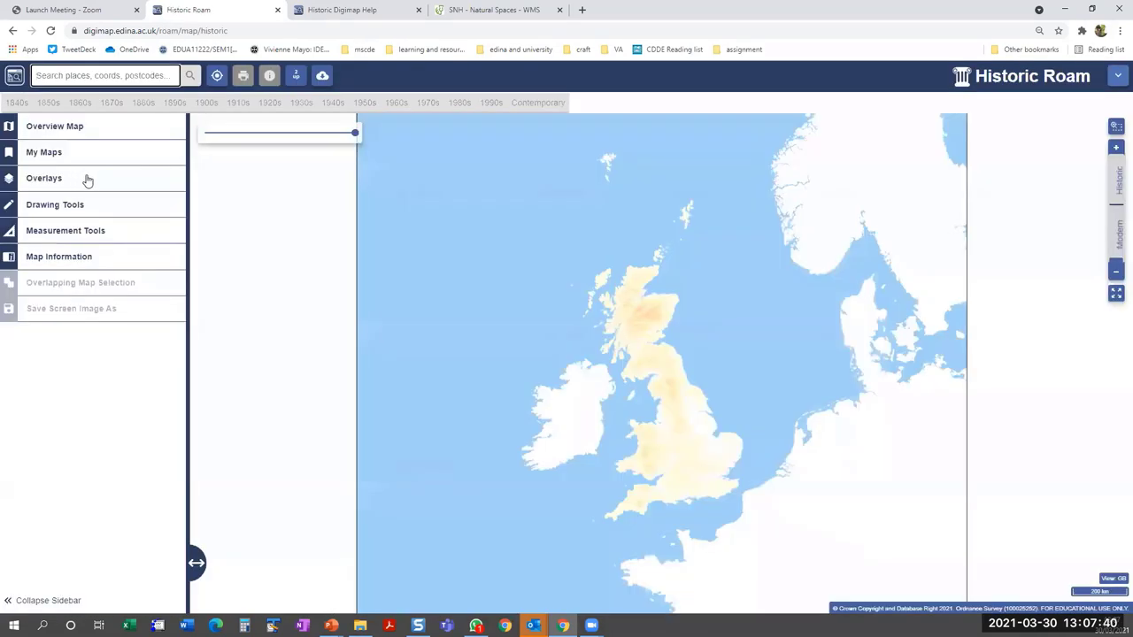
pyautogui.click(84, 179)
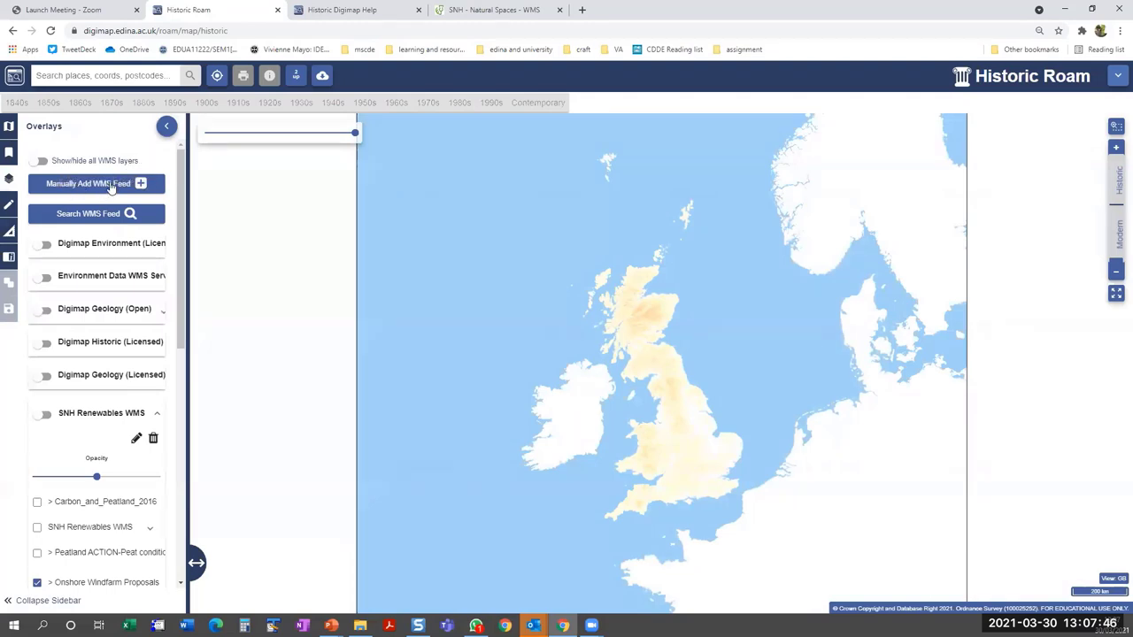
# - Load the layers of a manual WMS feed from the copied OS URL containing the access token, review them and cancel without adding
pyautogui.click(110, 188)
pyautogui.click(546, 213)
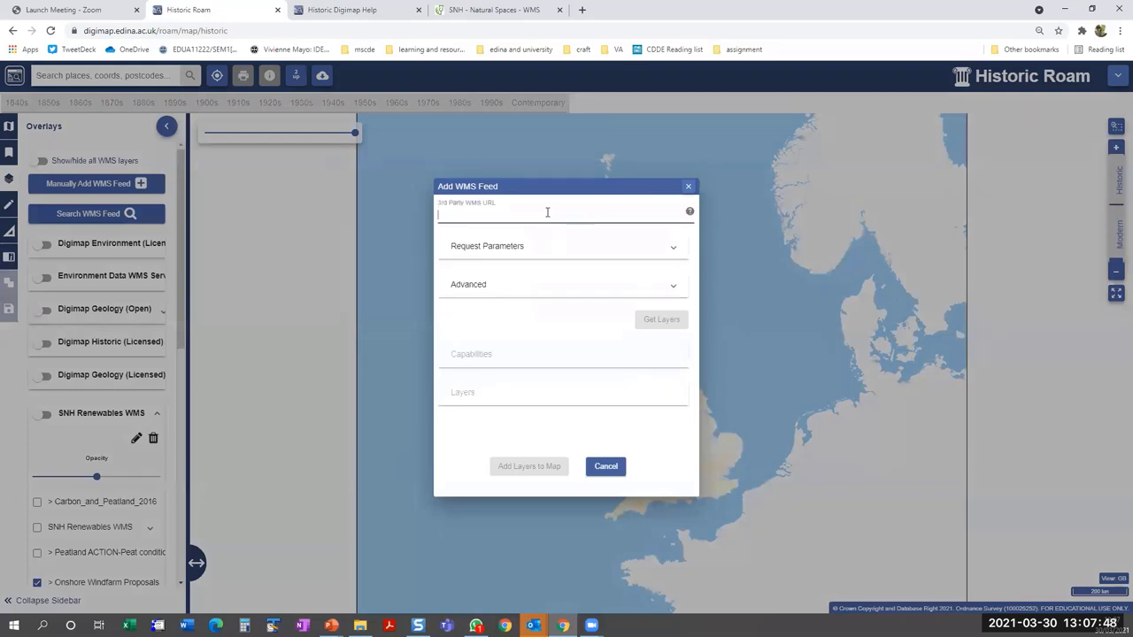
pyautogui.hotkey('ctrl', 'v')
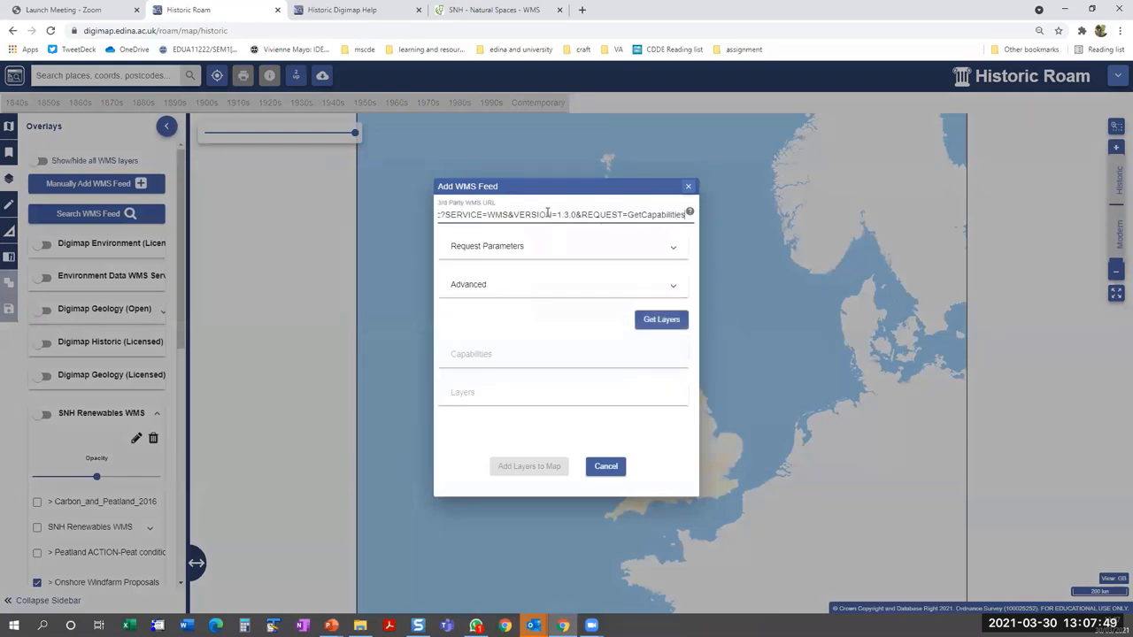
pyautogui.click(662, 322)
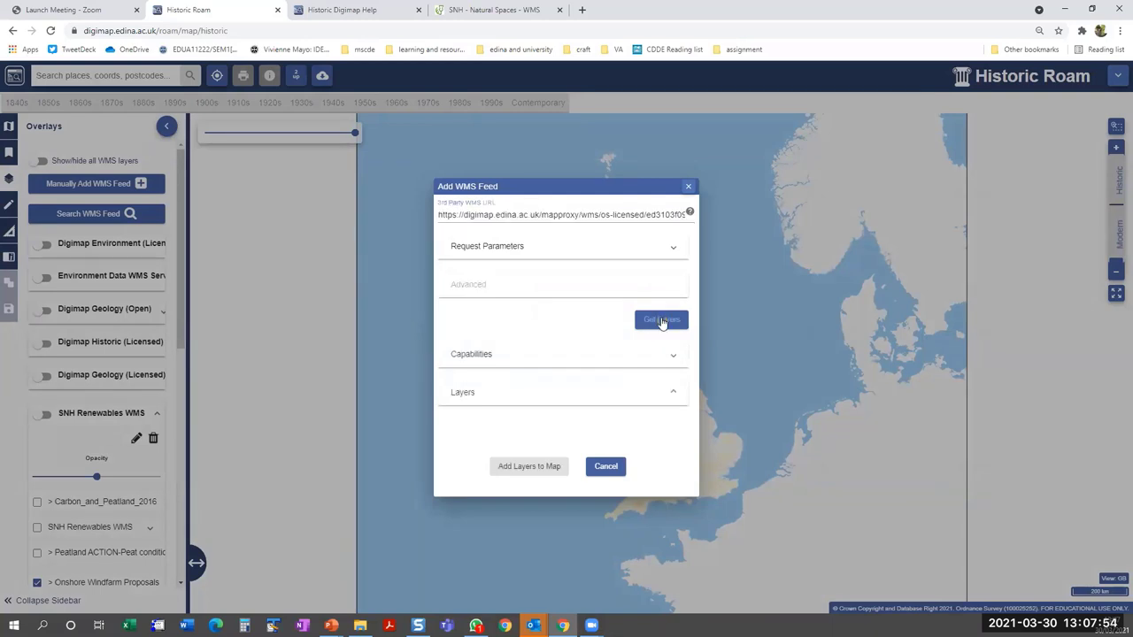
pyautogui.scroll(-3, 634, 370)
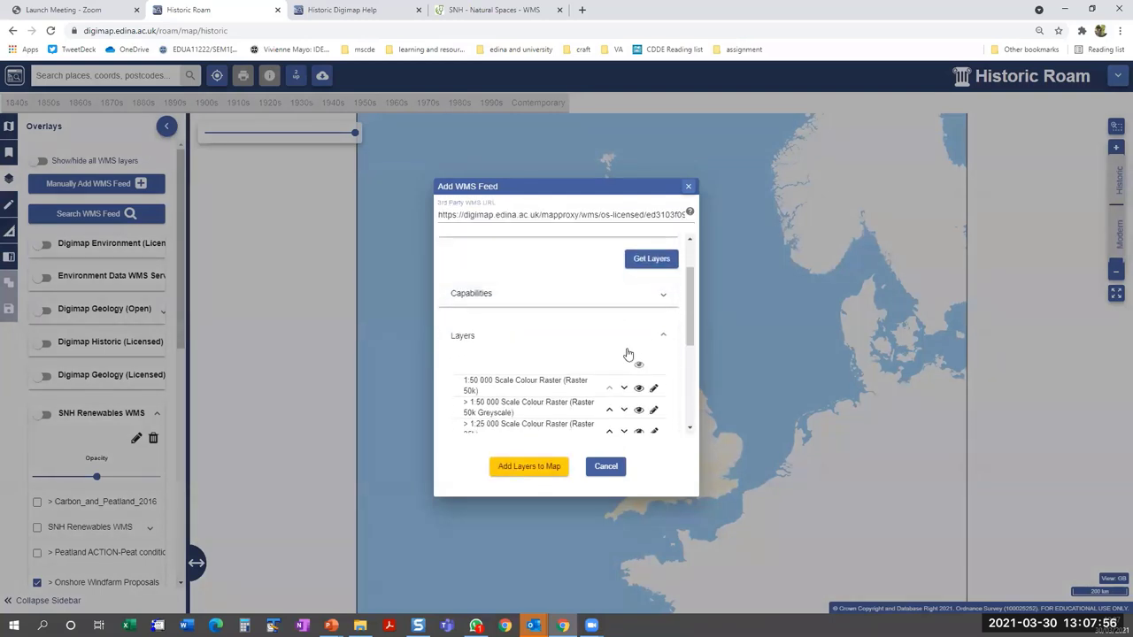
pyautogui.moveTo(690, 320); pyautogui.dragTo(685, 373)
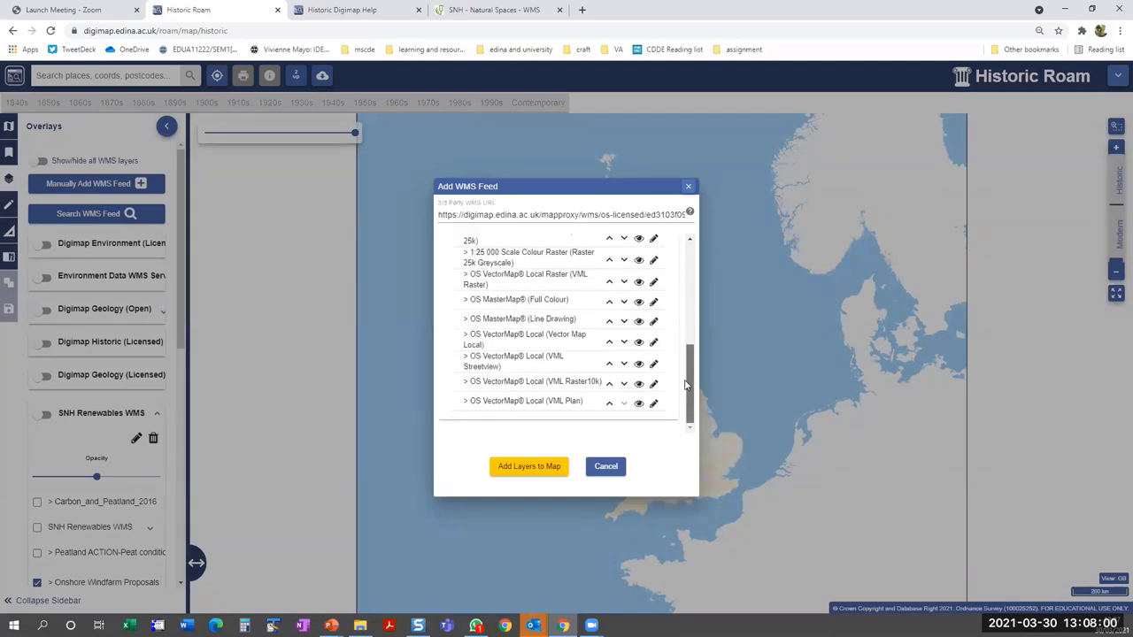
pyautogui.scroll(5, 684, 373)
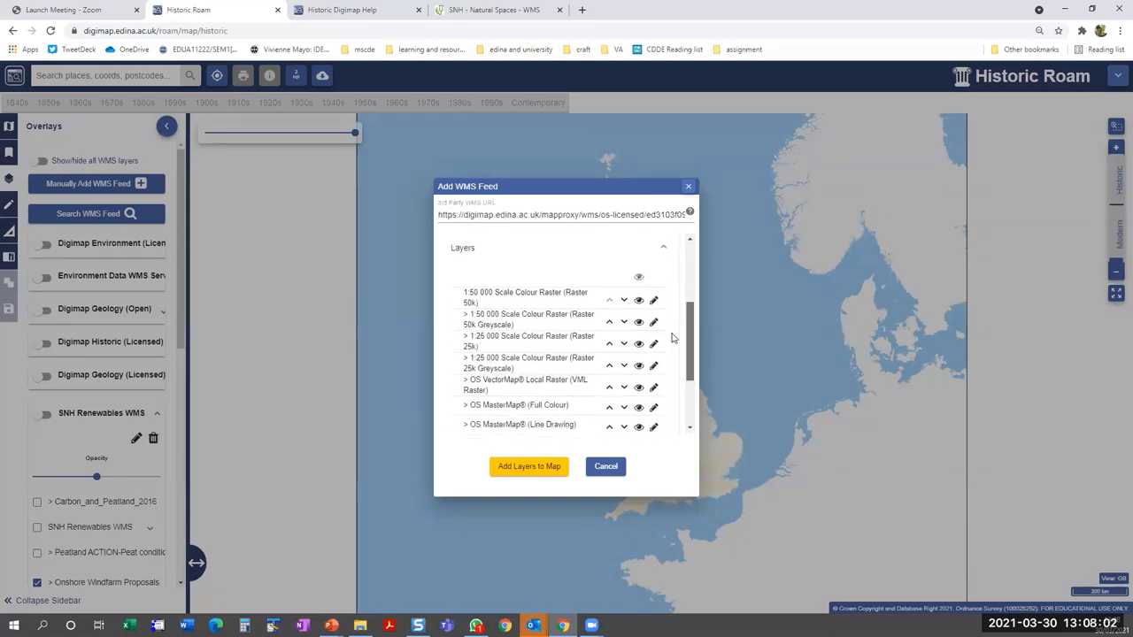
pyautogui.click(607, 467)
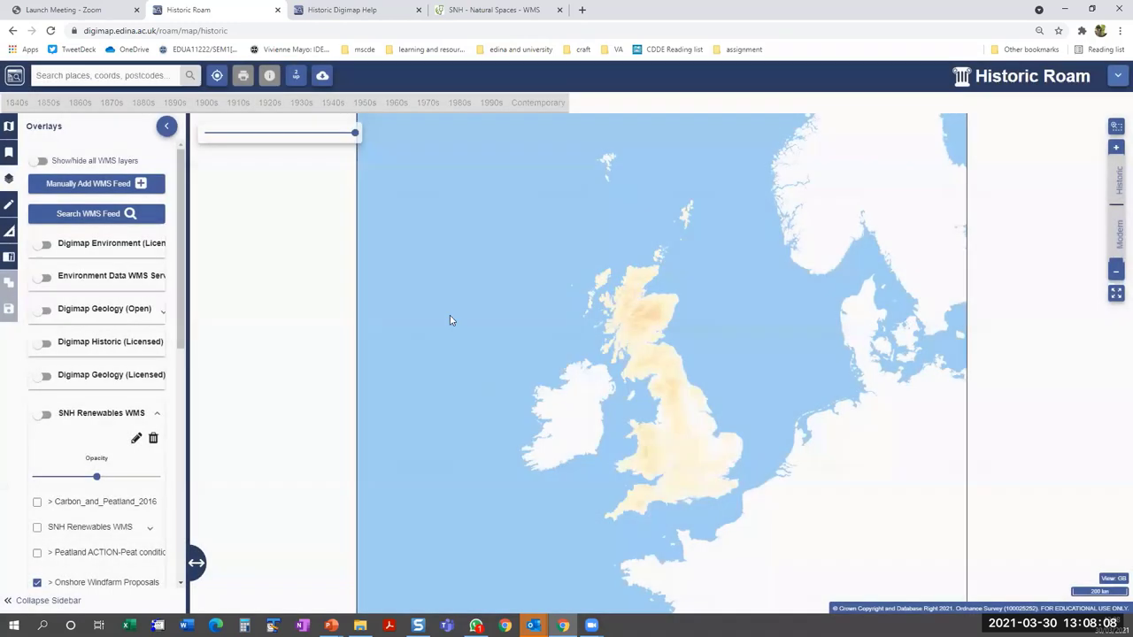
# - Collapse the SNH Renewables WMS entry and switch on the Digimap Os (Licensed) overlay
pyautogui.moveTo(180, 297); pyautogui.dragTo(181, 371)
pyautogui.click(157, 246)
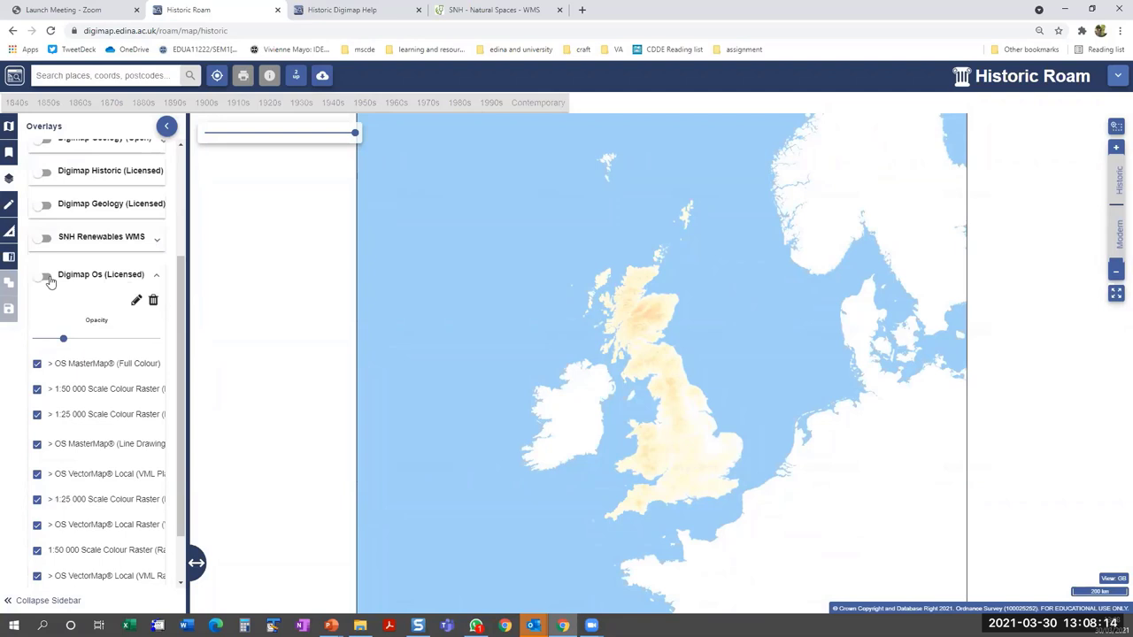
pyautogui.scroll(1, 57, 142)
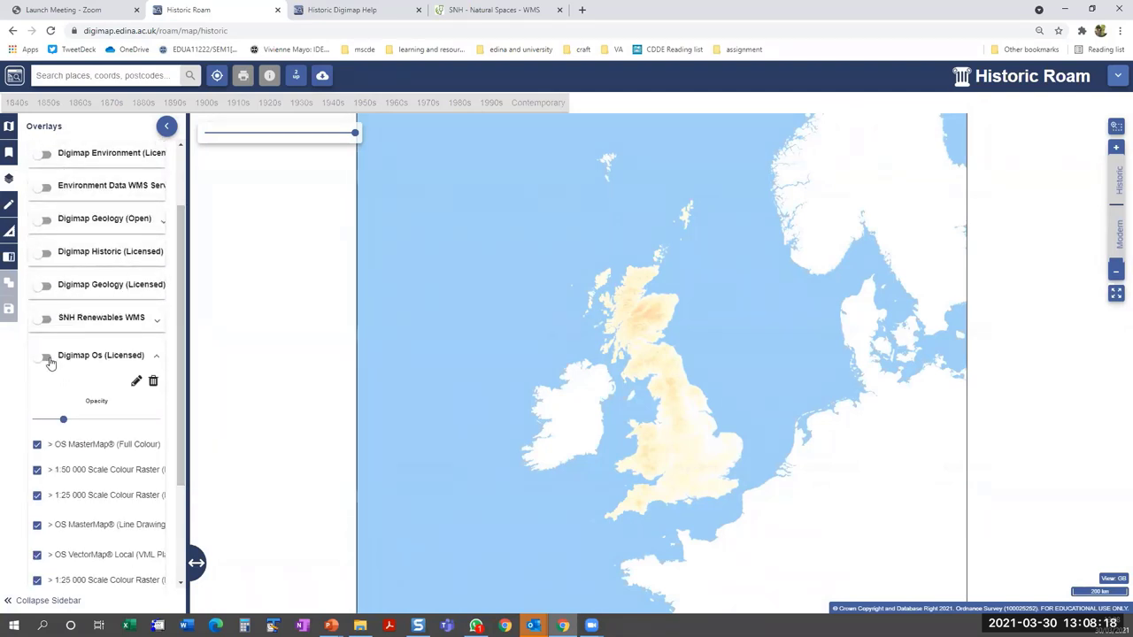
pyautogui.click(46, 358)
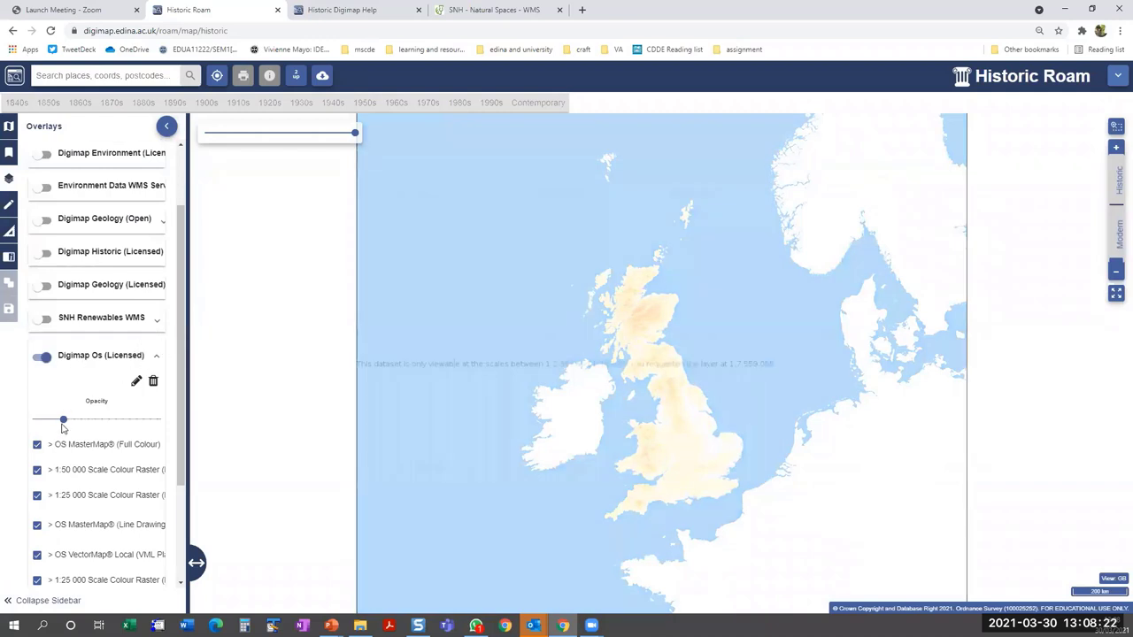
# - Open the saved Bellsdyke map and examine the modern OS overlay against the 1910s mapping around the Stirling District Asylum
pyautogui.click(9, 154)
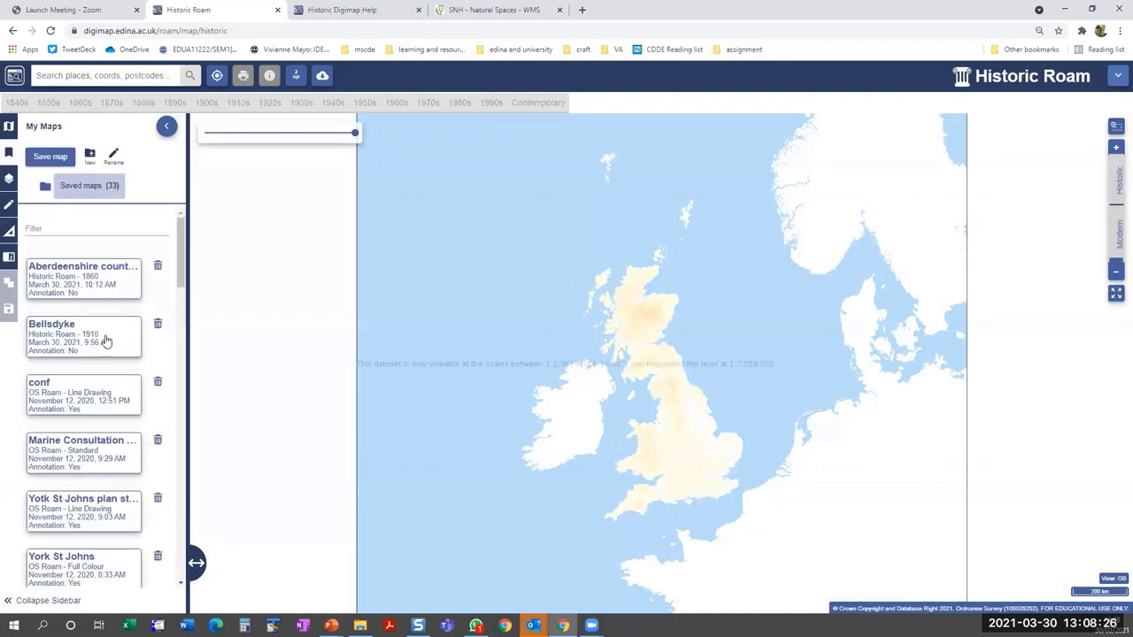
pyautogui.click(105, 341)
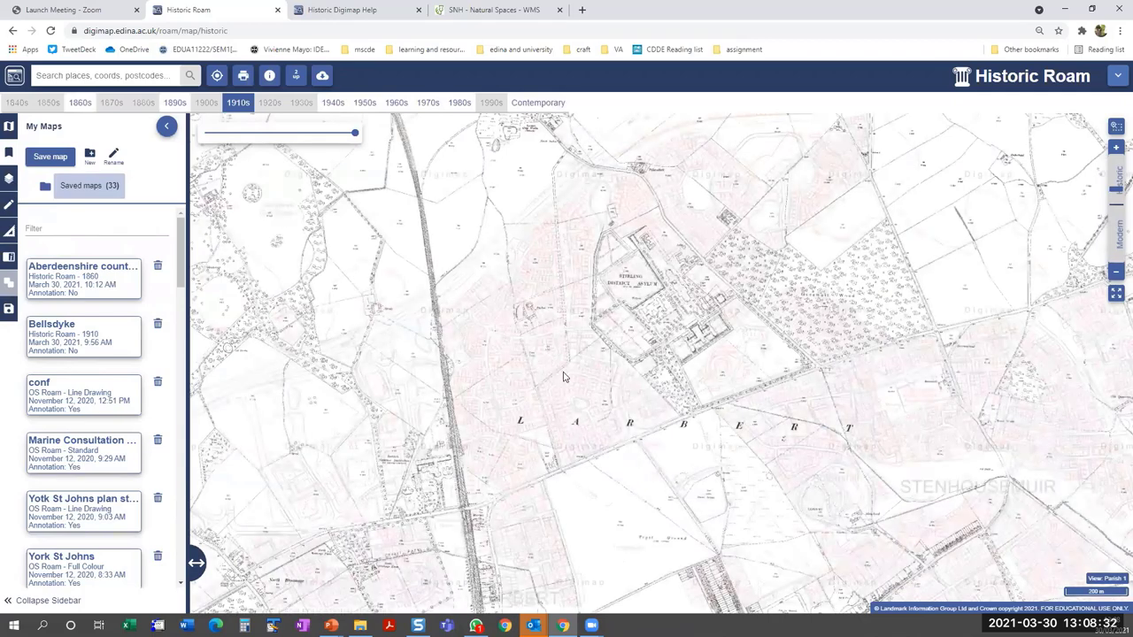
pyautogui.moveTo(561, 372); pyautogui.dragTo(547, 370)
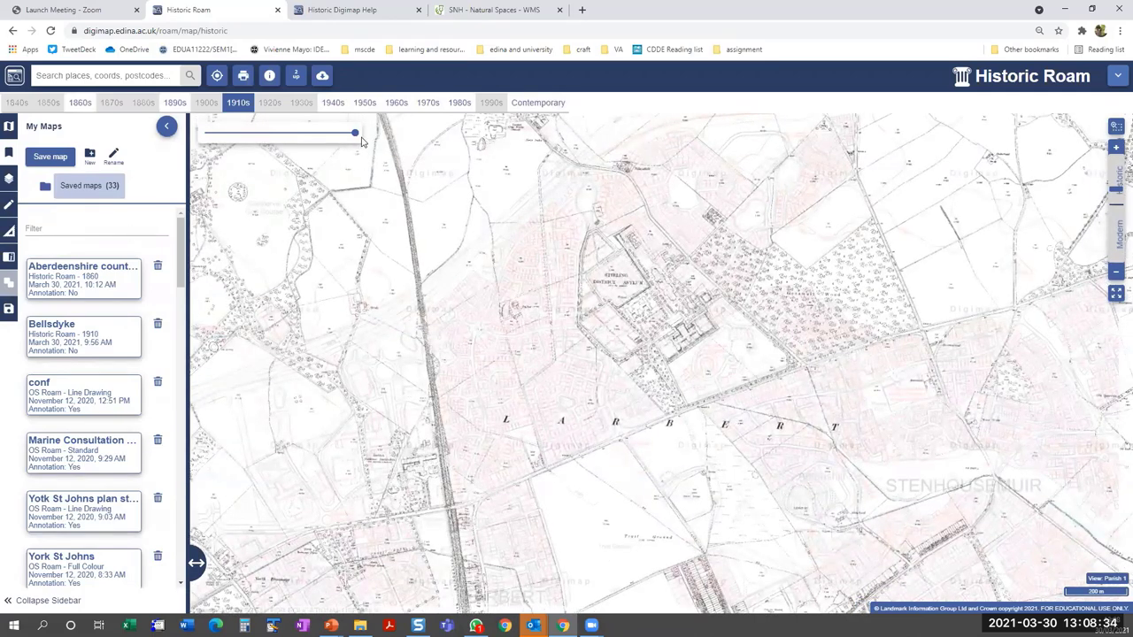
pyautogui.scroll(1, 619, 350)
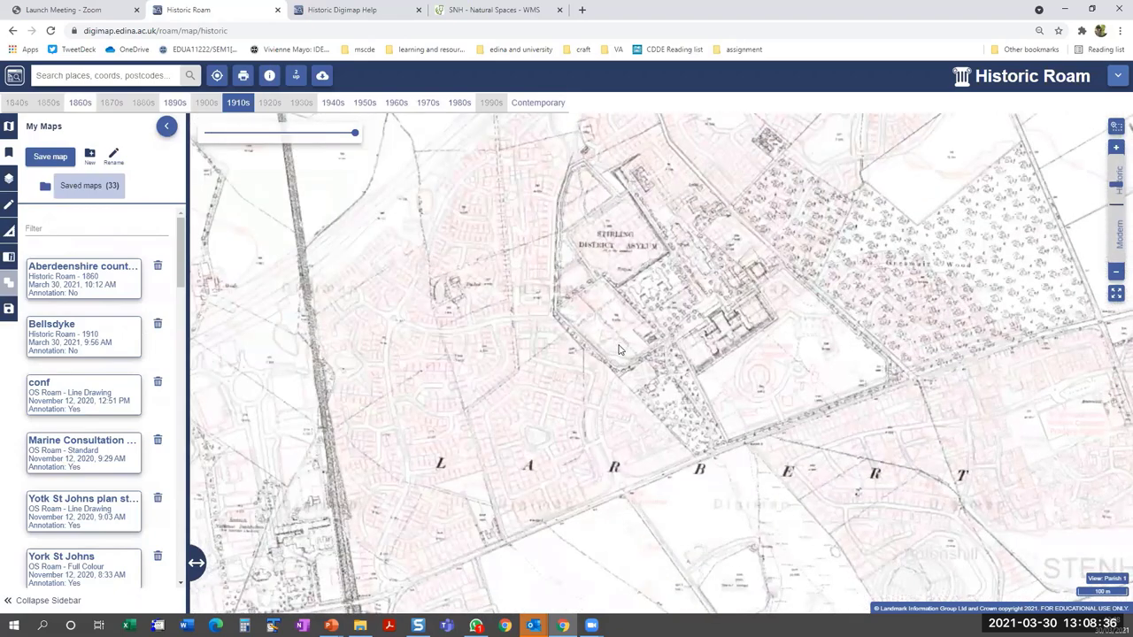
pyautogui.scroll(1, 602, 371)
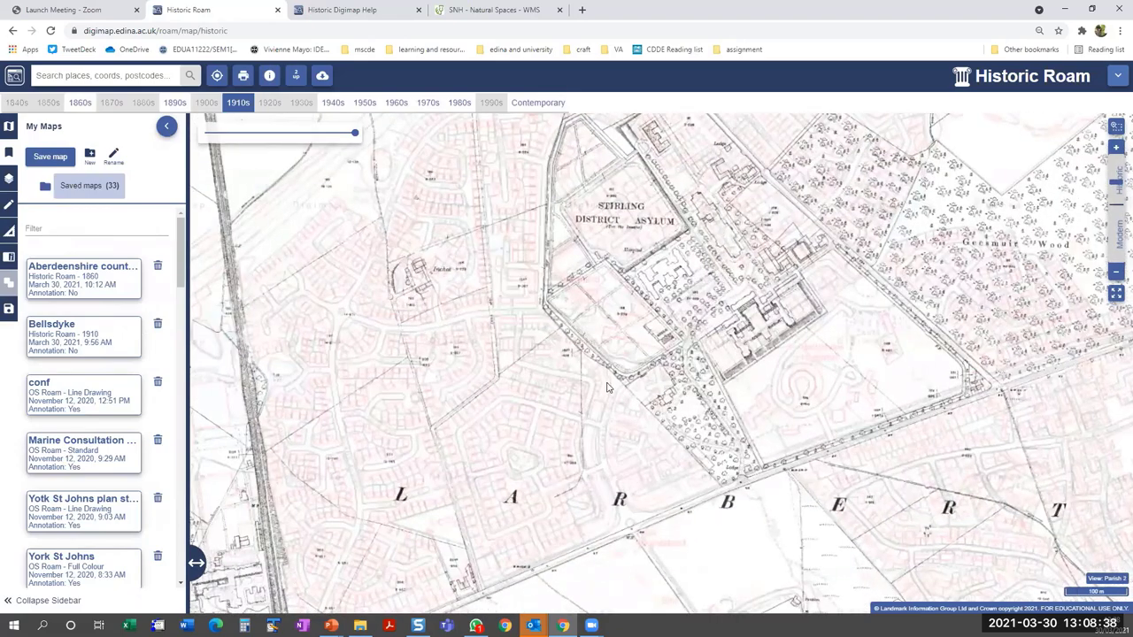
pyautogui.scroll(1, 497, 396)
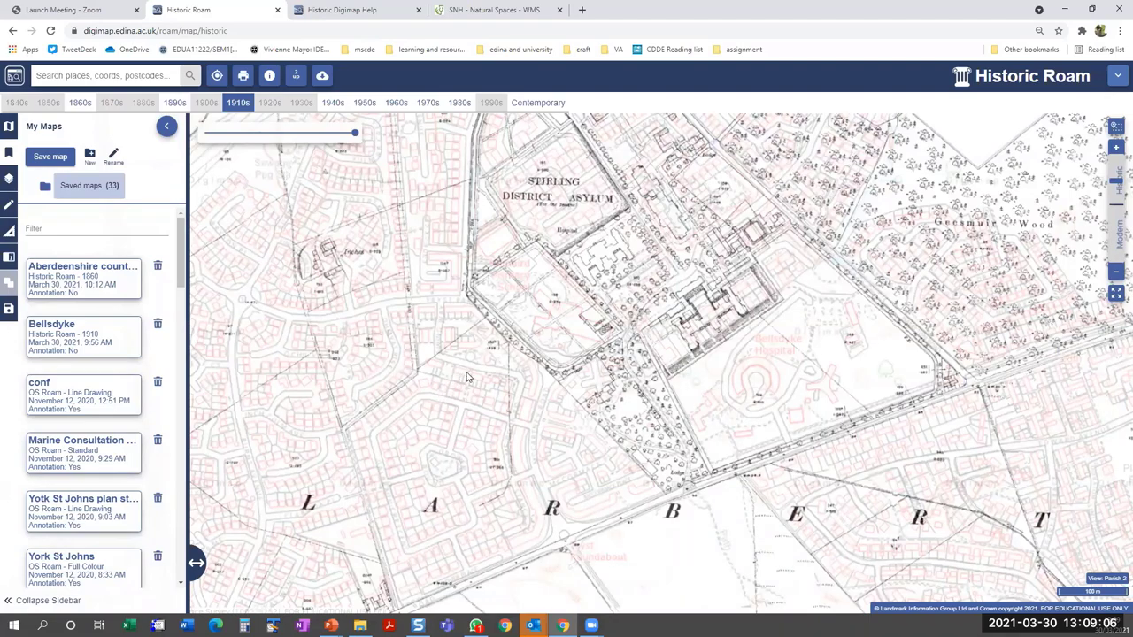
pyautogui.moveTo(533, 403); pyautogui.dragTo(505, 421)
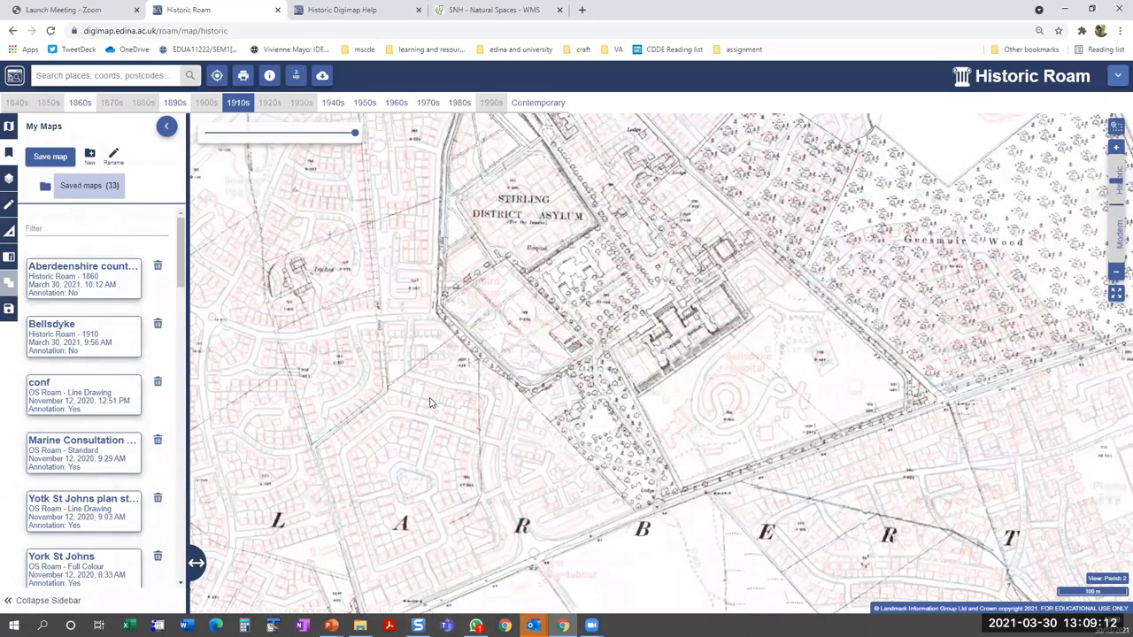
# - Leave Historic Roam for the Aerial collection and open Aerial Roam on Aberdeen
pyautogui.click(15, 78)
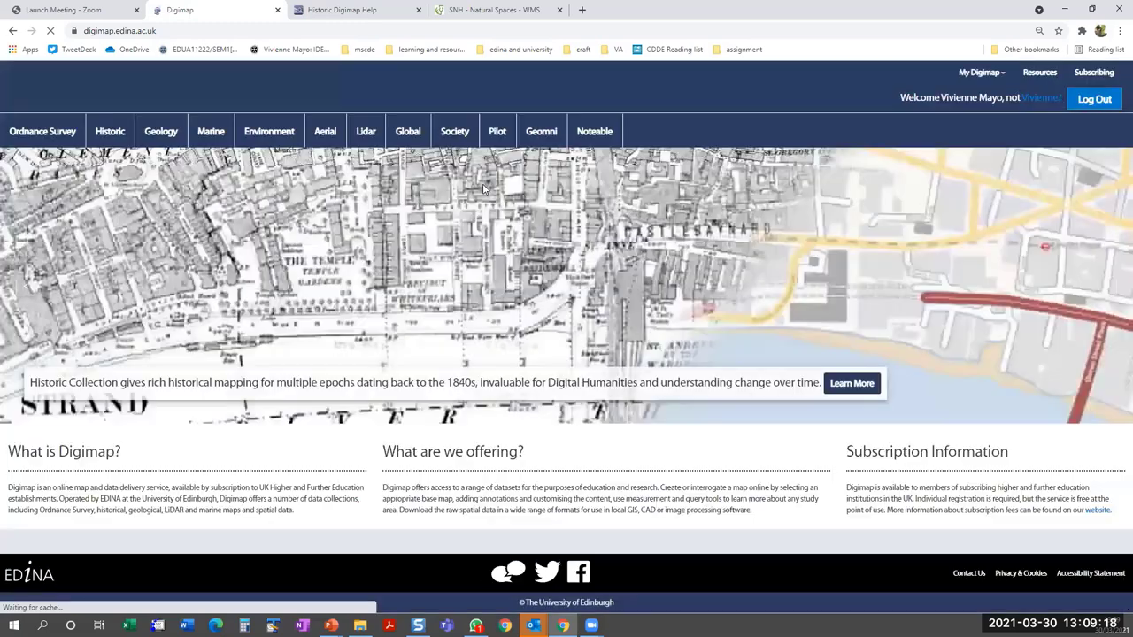
pyautogui.click(325, 132)
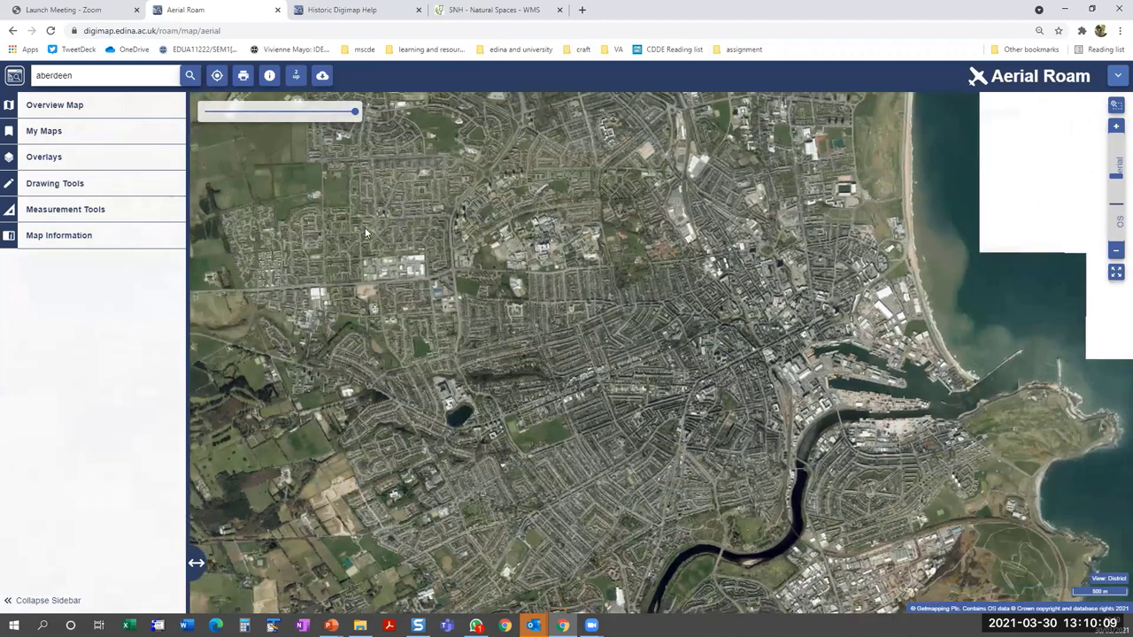
# - Query the date flown of three image tiles across Aberdeen, in the centre, near the harbour and in the north-west, and close the details
pyautogui.click(268, 78)
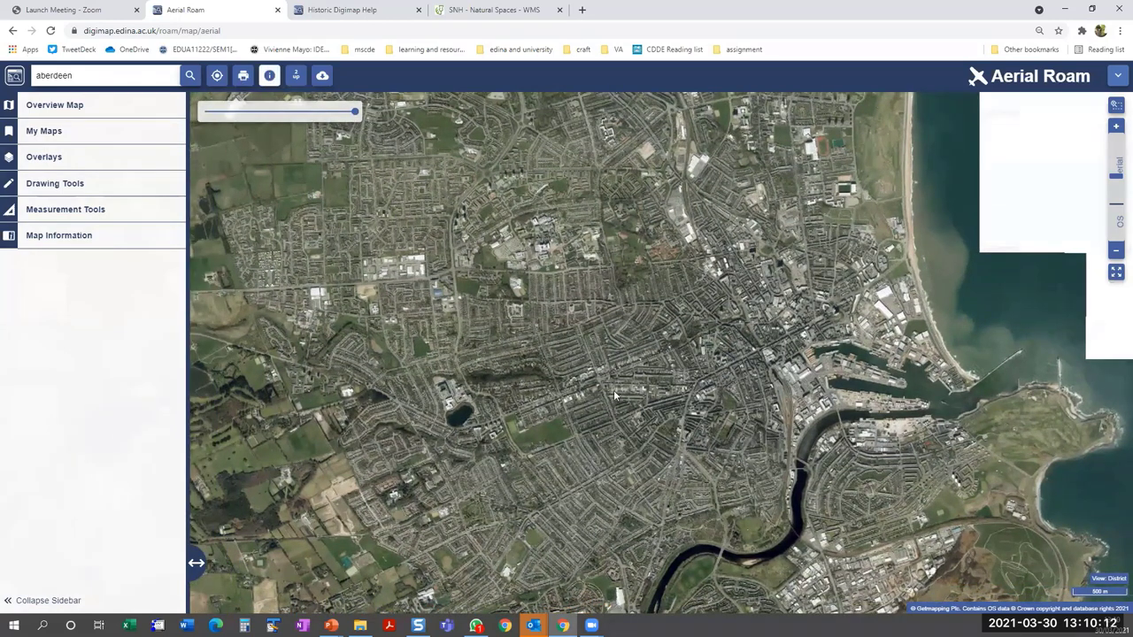
pyautogui.click(651, 361)
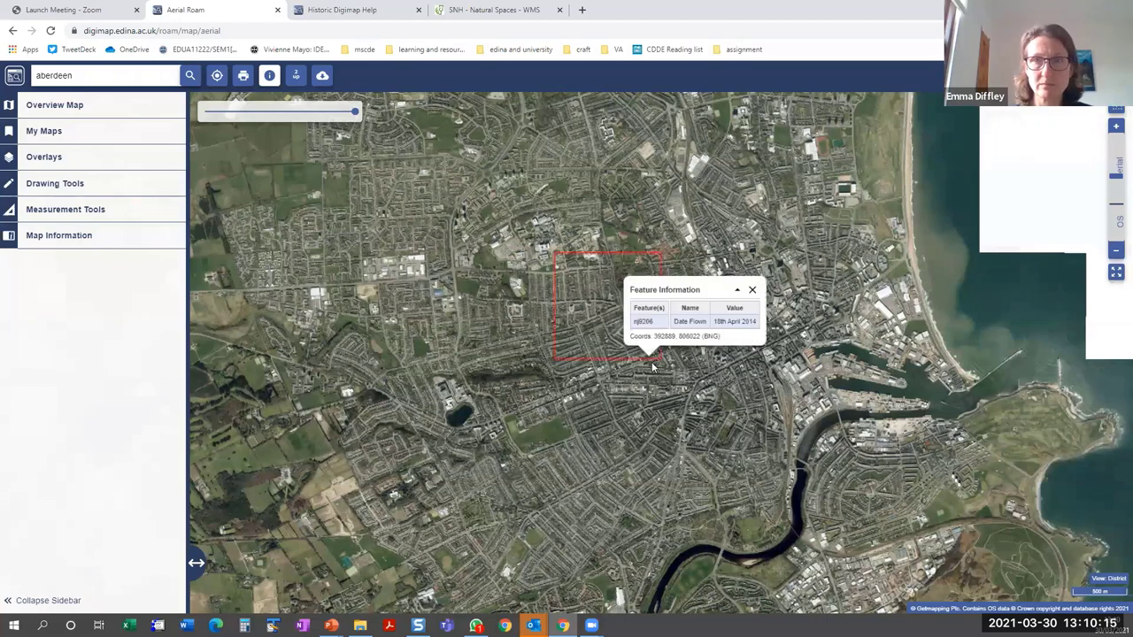
pyautogui.click(752, 292)
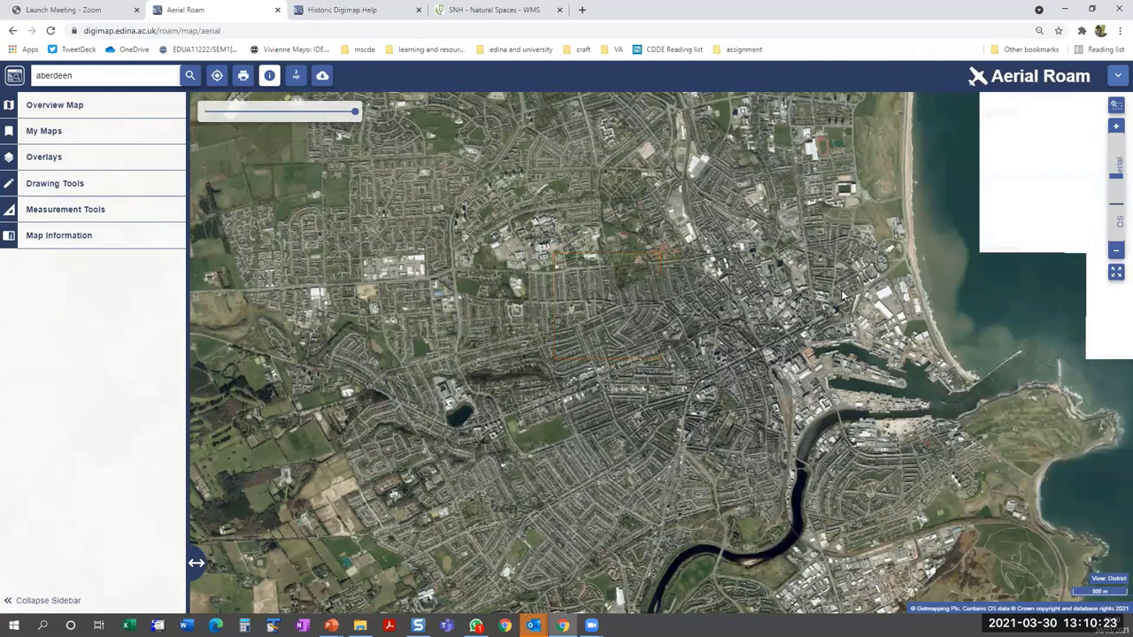
pyautogui.click(843, 297)
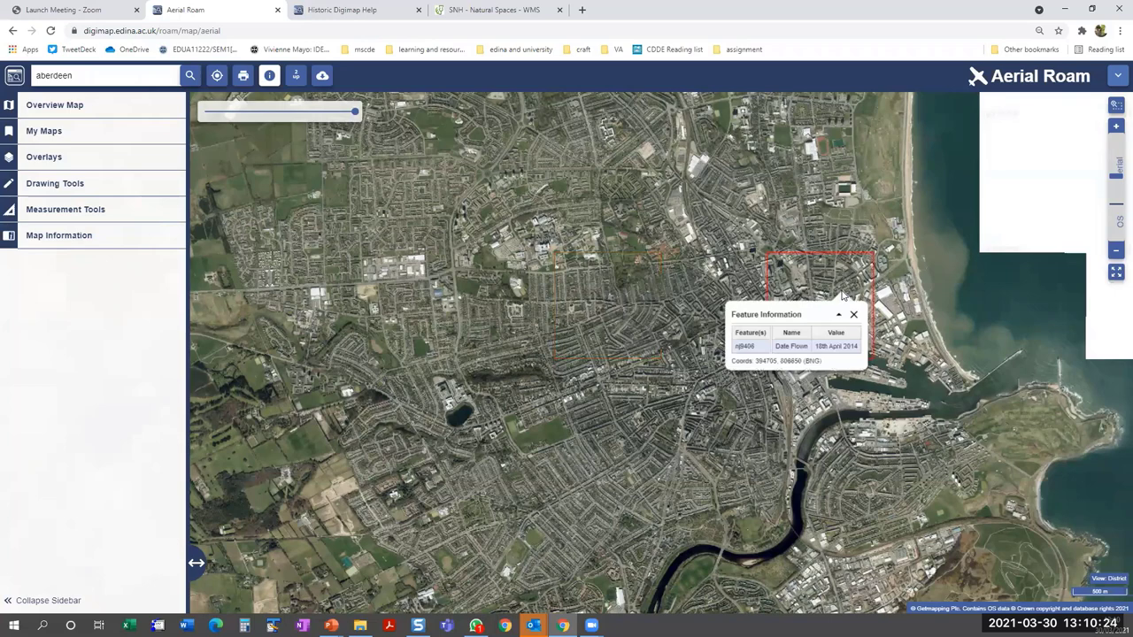
pyautogui.click(312, 191)
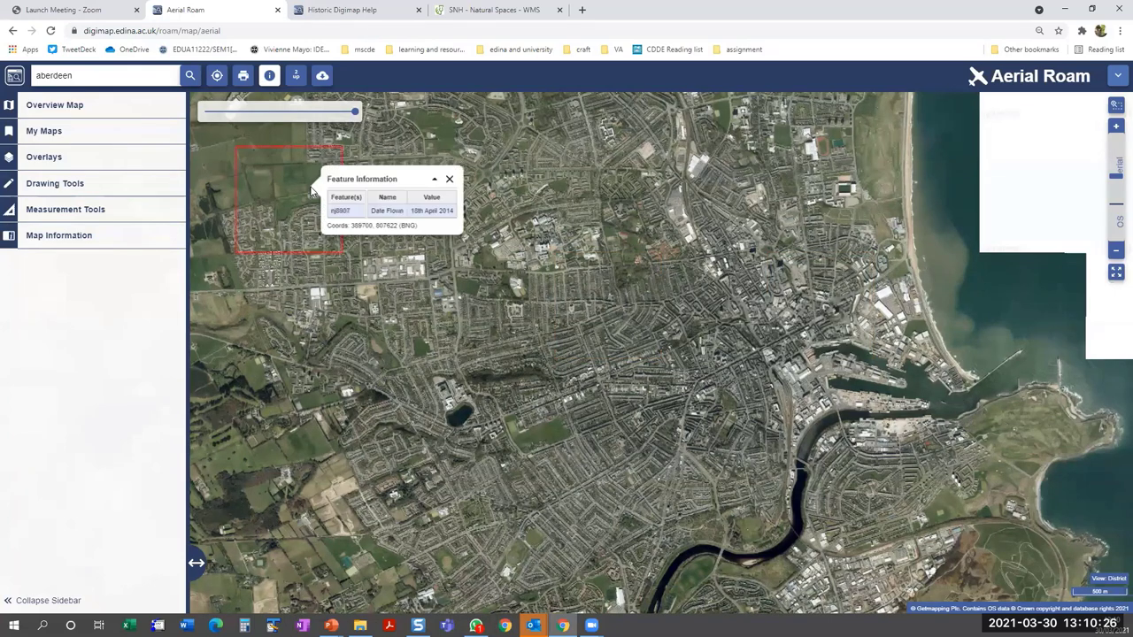
pyautogui.click(449, 181)
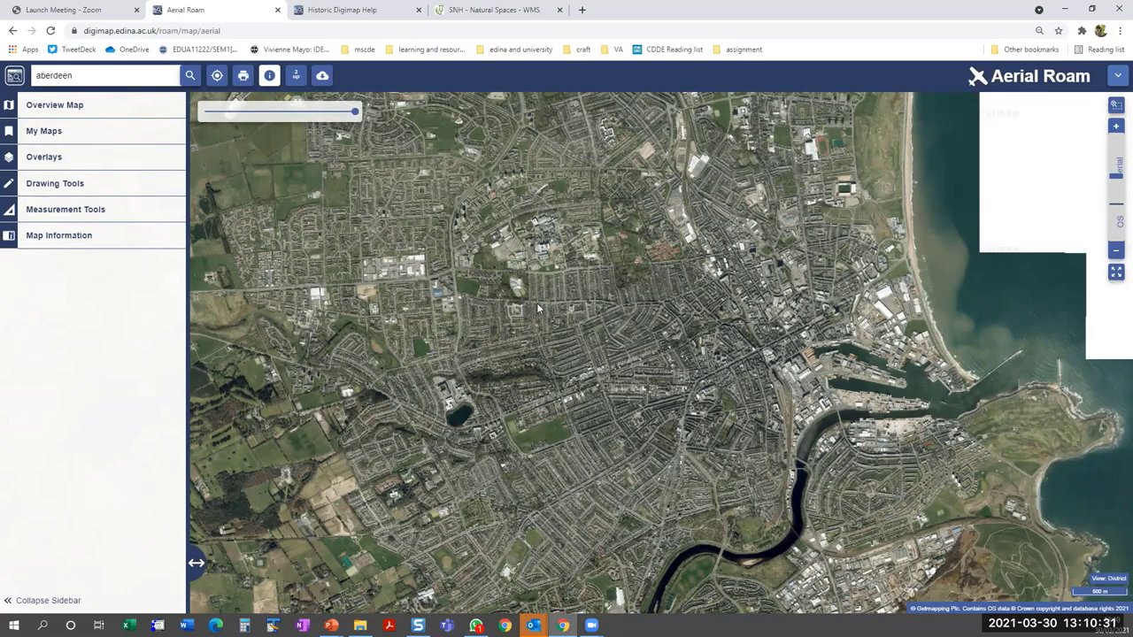
pyautogui.moveTo(593, 306); pyautogui.dragTo(617, 308)
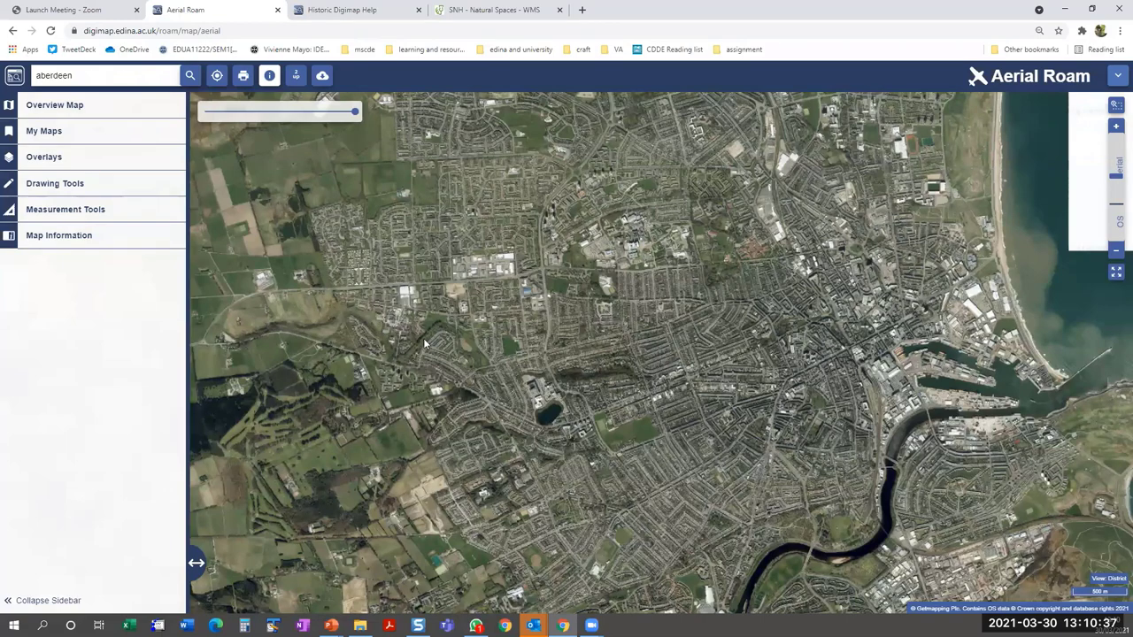
# - Examine the aerial imagery around Aberdeen's harbour and river mouth at Local view scale
pyautogui.press('Down')
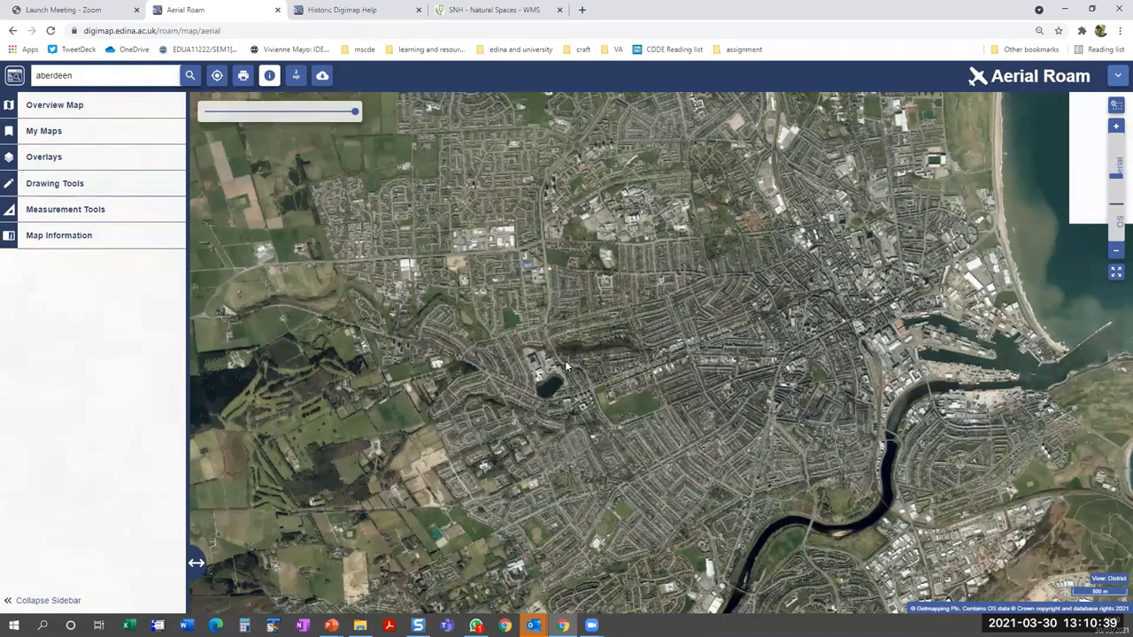
pyautogui.press('Right')
pyautogui.press('Right')
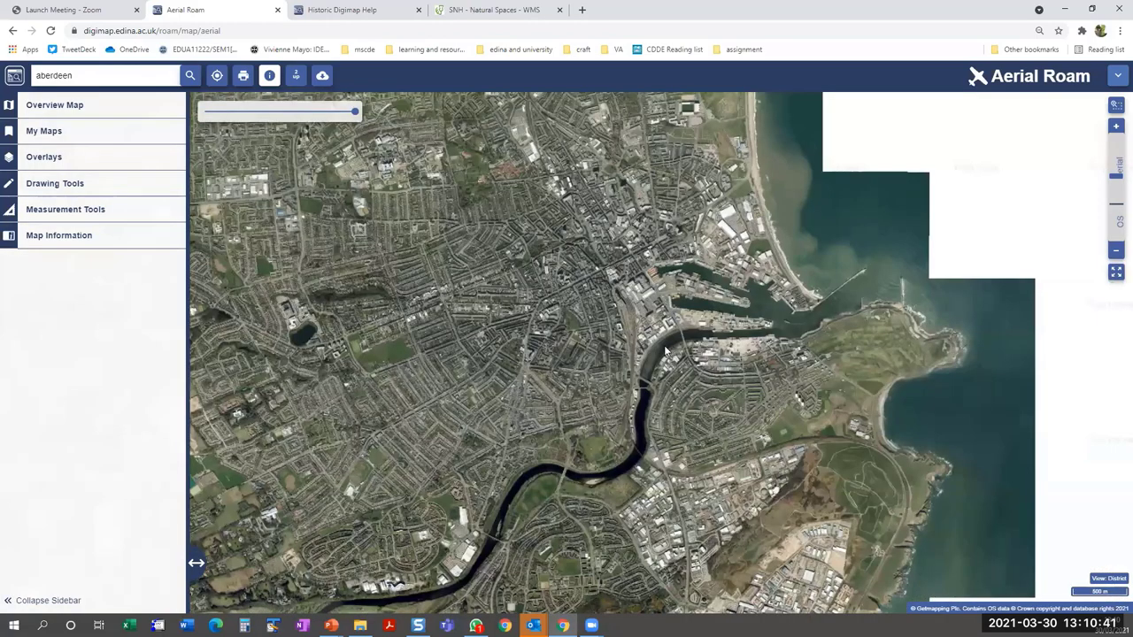
pyautogui.scroll(2, 666, 351)
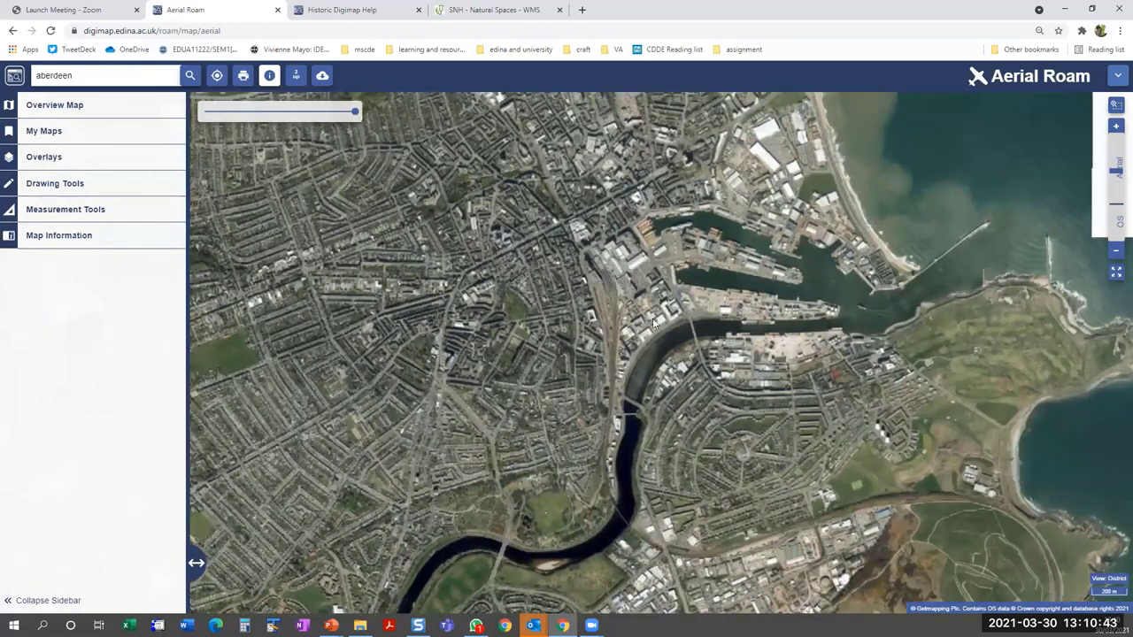
pyautogui.scroll(1, 653, 323)
pyautogui.press('Up')
pyautogui.press('Left')
pyautogui.press('Left')
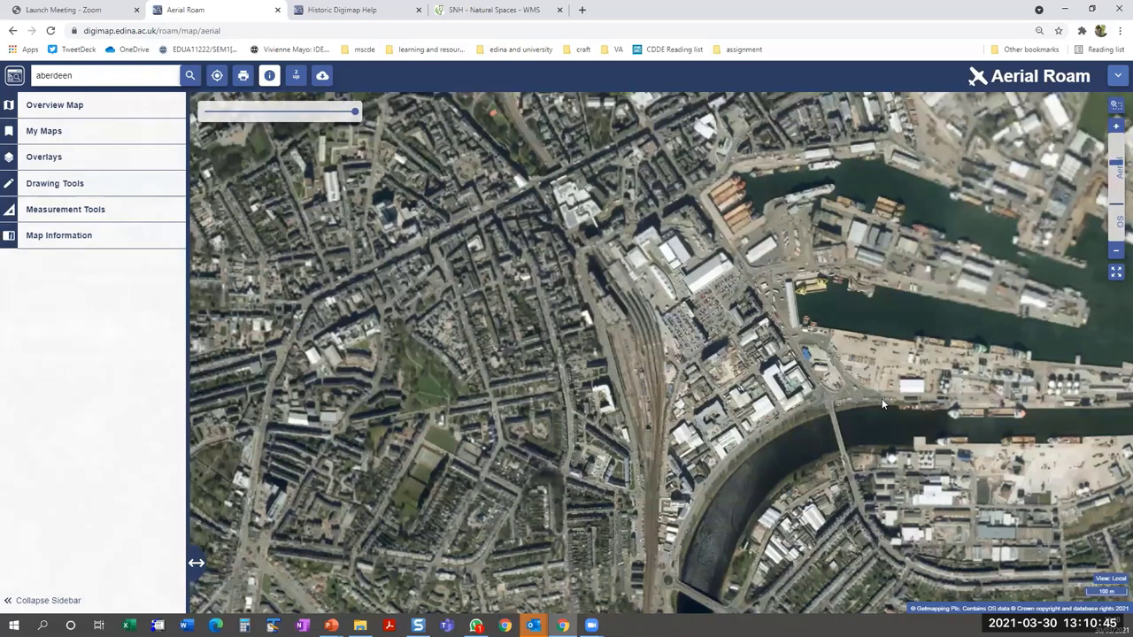
# - Examine the aerial imagery from the railway station area westwards and north across central Aberdeen
pyautogui.press('Left')
pyautogui.press('Left')
pyautogui.press('Left')
pyautogui.press('Up')
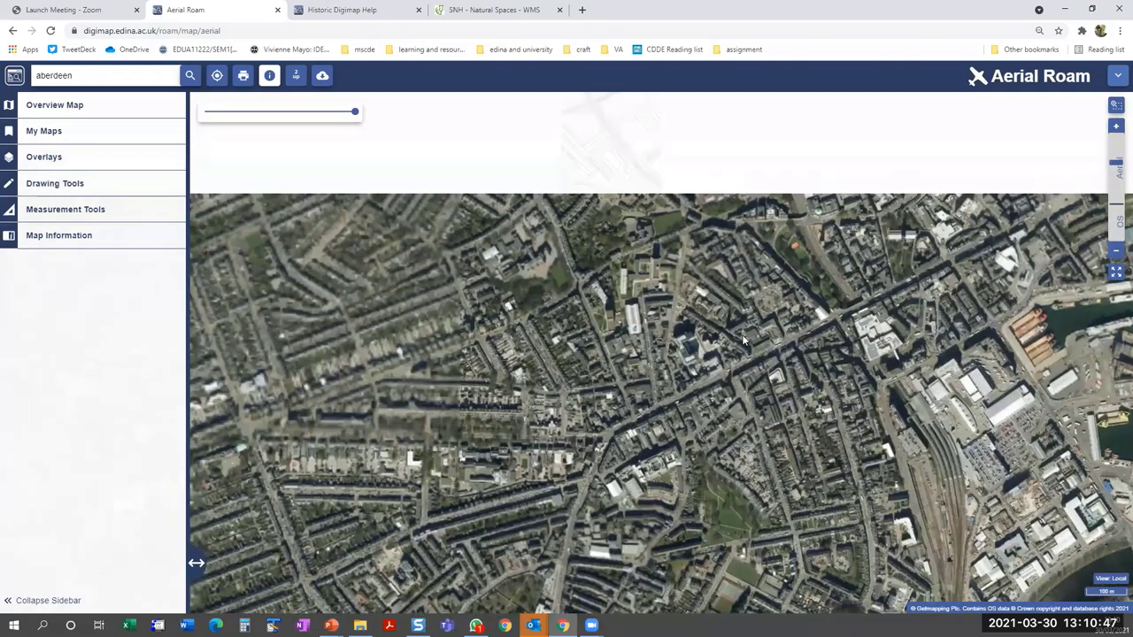
pyautogui.press('Right')
pyautogui.press('Up')
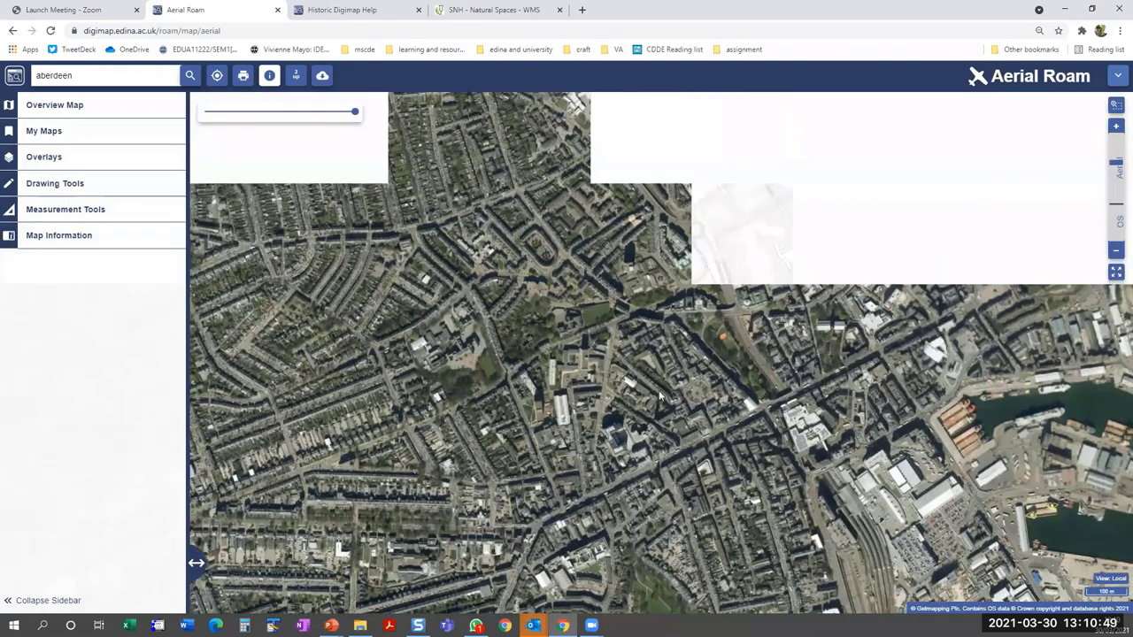
pyautogui.press('Up')
pyautogui.press('Left')
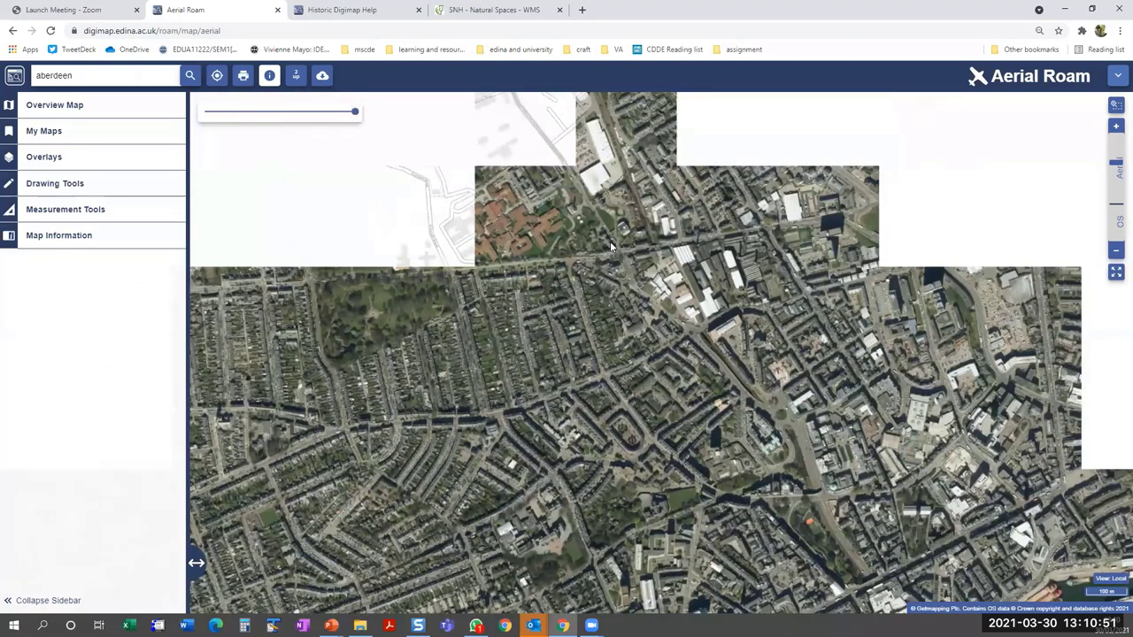
pyautogui.press('Up')
pyautogui.press('Left')
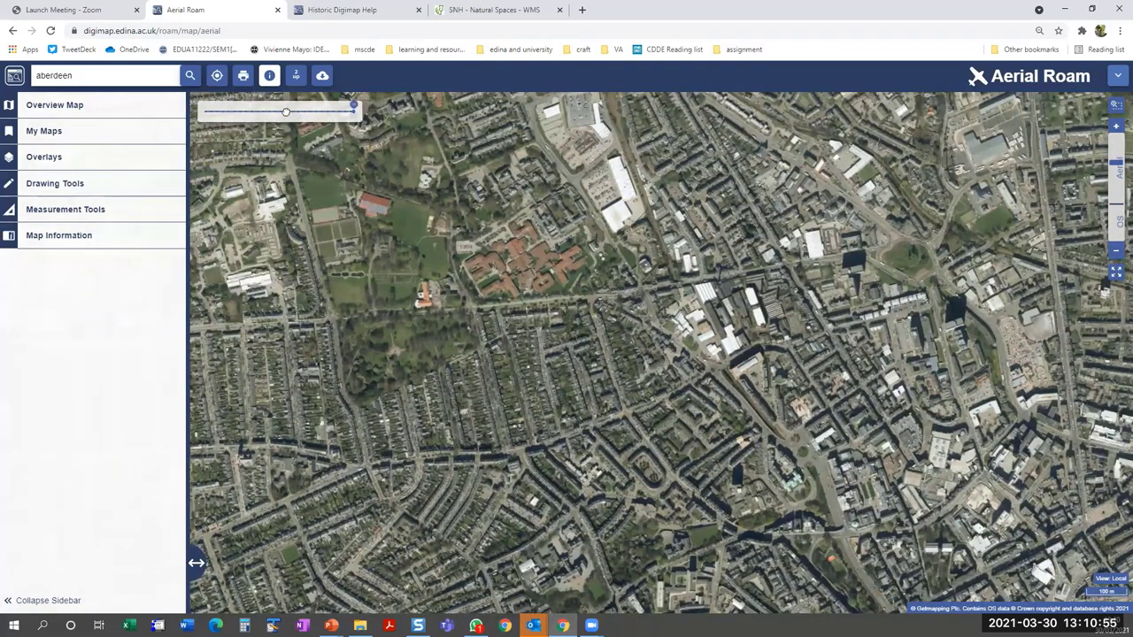
# - Fade the aerial imagery over northern Aberdeen to an opacity of 3 to reveal the OS backdrop map
pyautogui.moveTo(285, 111); pyautogui.dragTo(250, 111)
pyautogui.press('Up')
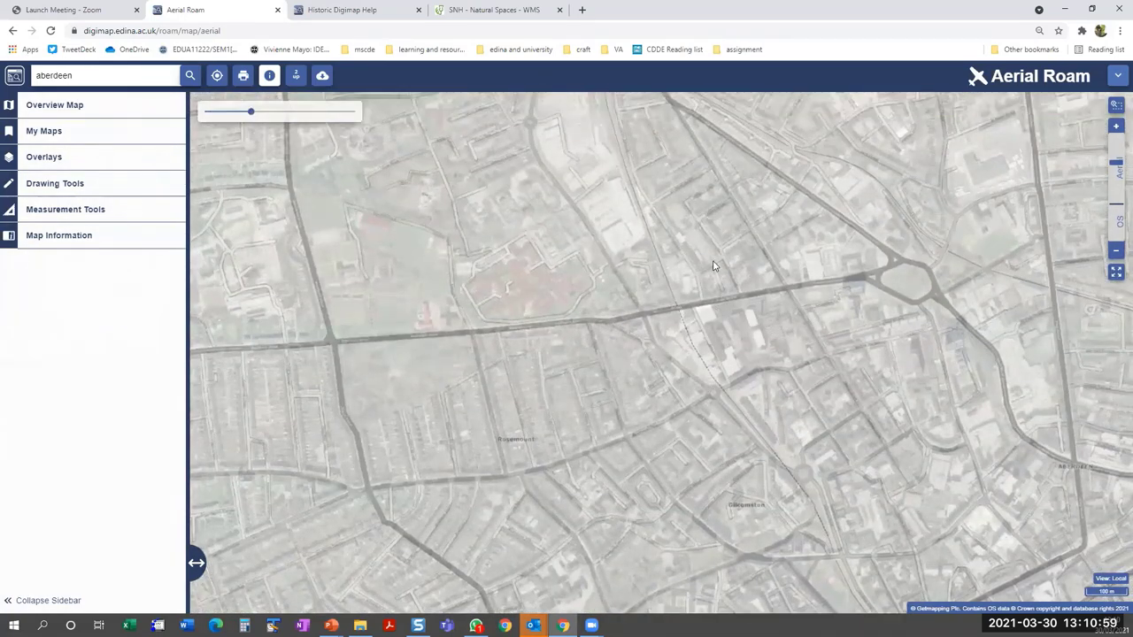
pyautogui.moveTo(714, 265); pyautogui.dragTo(671, 391)
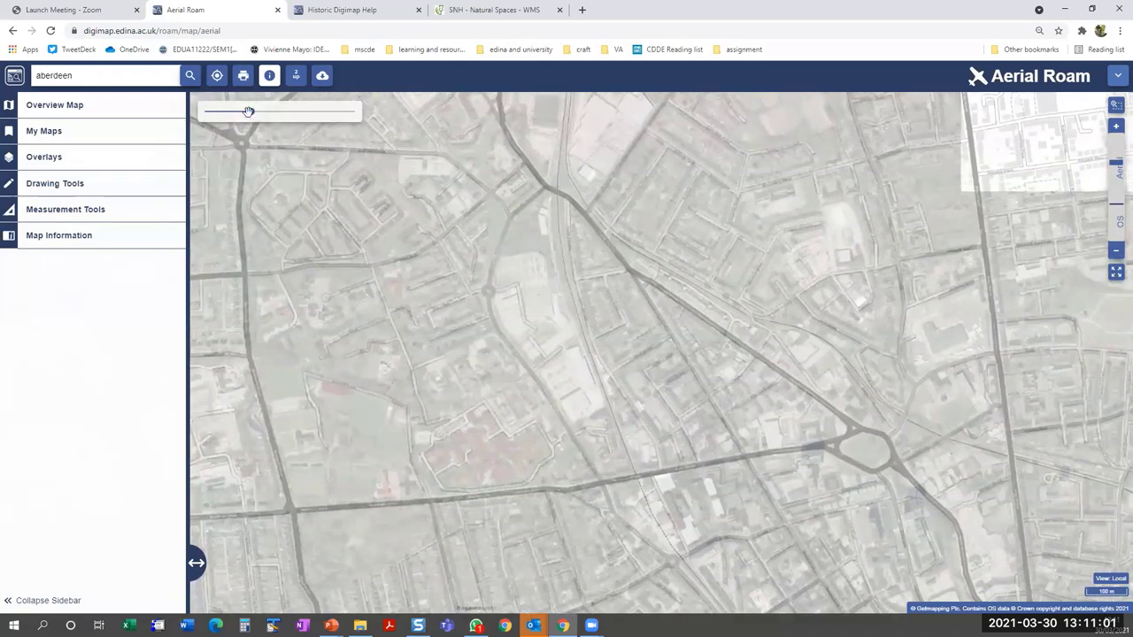
pyautogui.press('Up')
pyautogui.moveTo(252, 112); pyautogui.dragTo(202, 113)
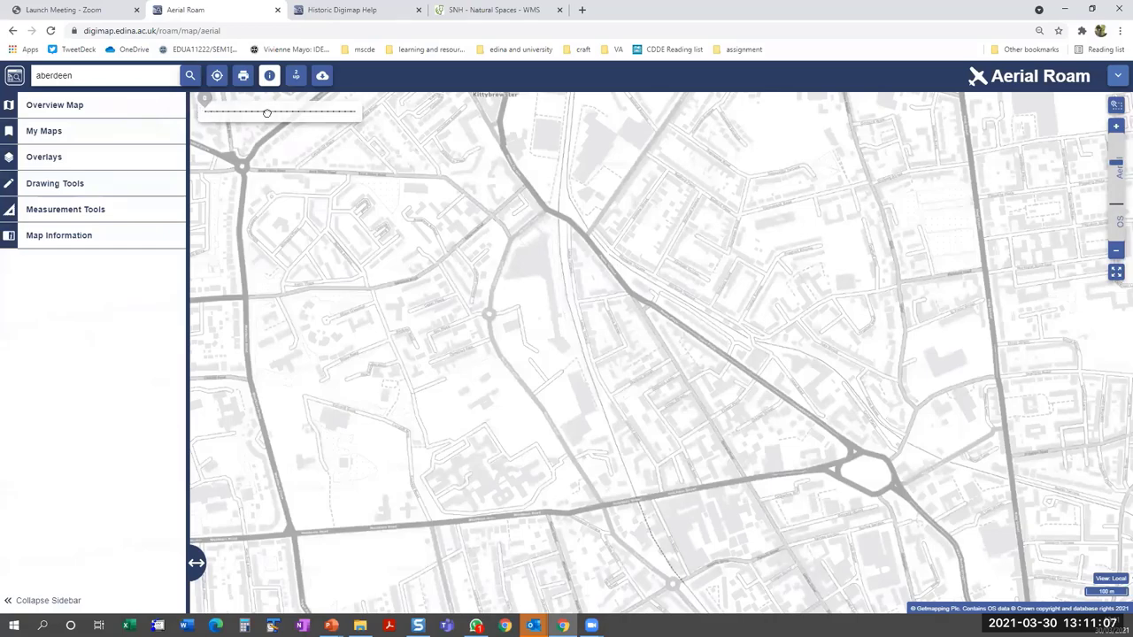
pyautogui.moveTo(203, 113); pyautogui.dragTo(208, 112)
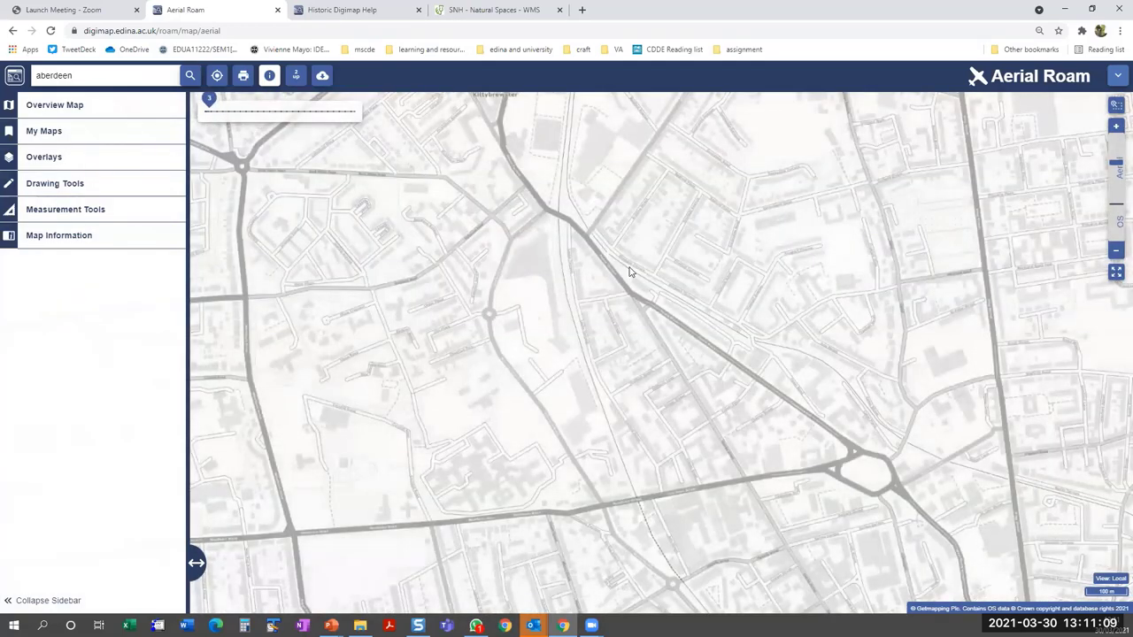
# - Examine the OS backdrop mapping around Kittybrewster and Hutcheon Street at Local and Neighbourhood scale
pyautogui.moveTo(630, 271); pyautogui.dragTo(822, 461)
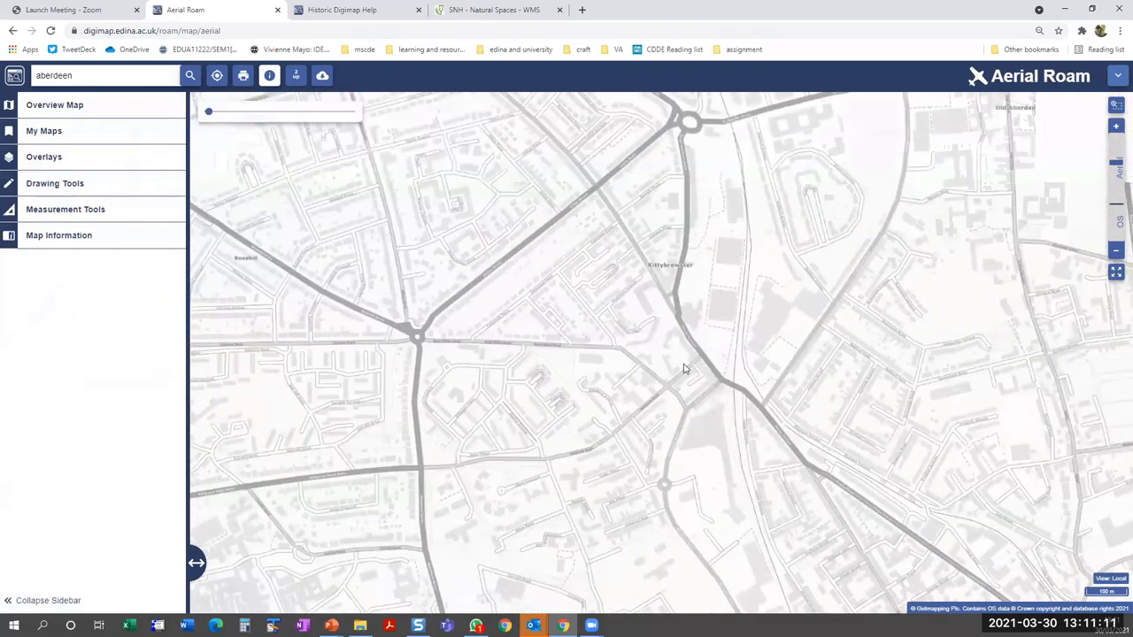
pyautogui.moveTo(683, 368); pyautogui.dragTo(566, 212)
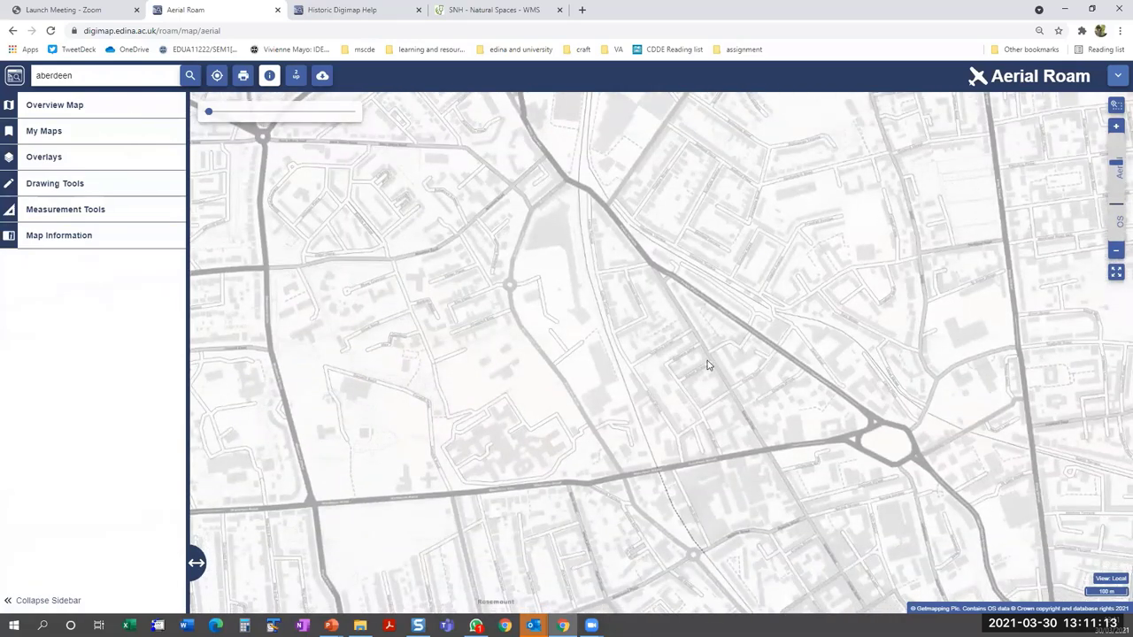
pyautogui.scroll(1, 707, 365)
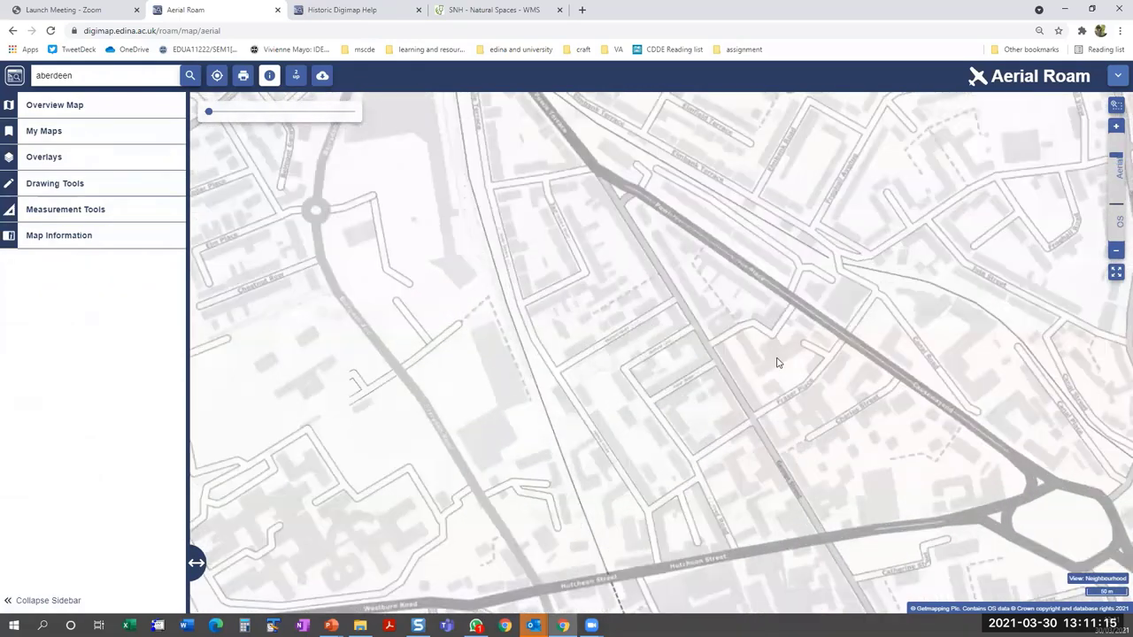
pyautogui.moveTo(491, 313); pyautogui.dragTo(552, 239)
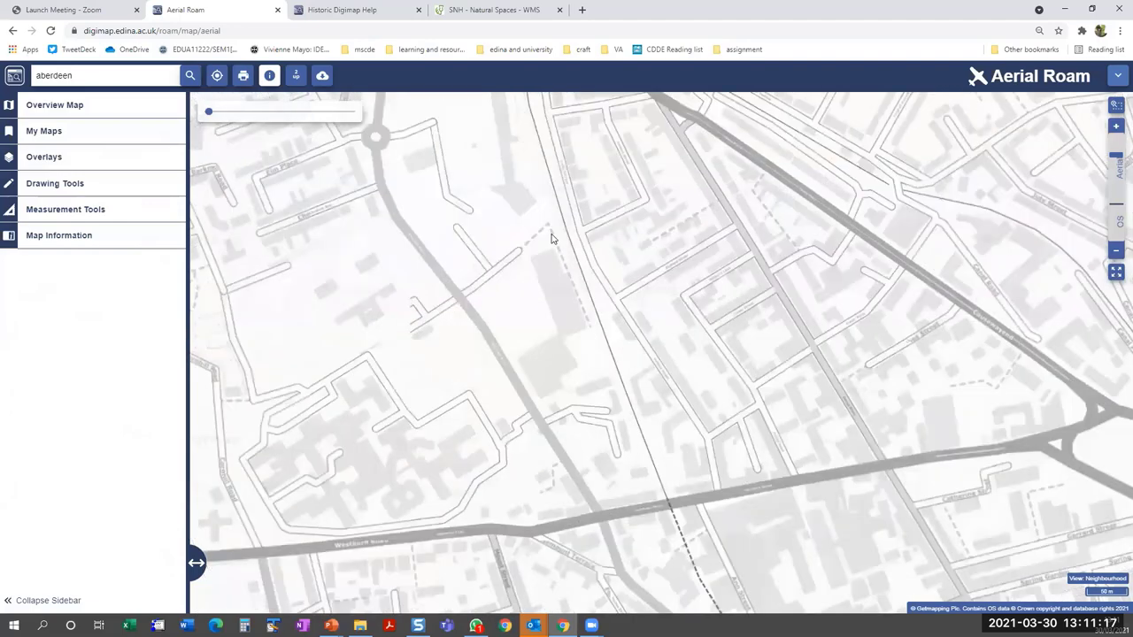
pyautogui.moveTo(1062, 483); pyautogui.dragTo(785, 314)
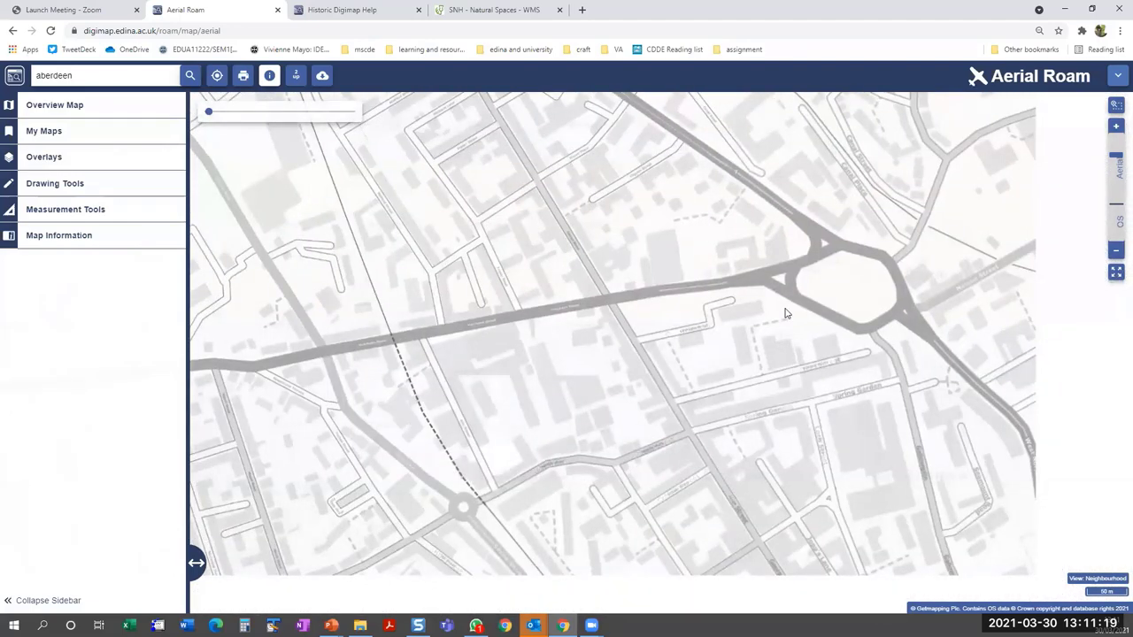
pyautogui.scroll(-1, 785, 314)
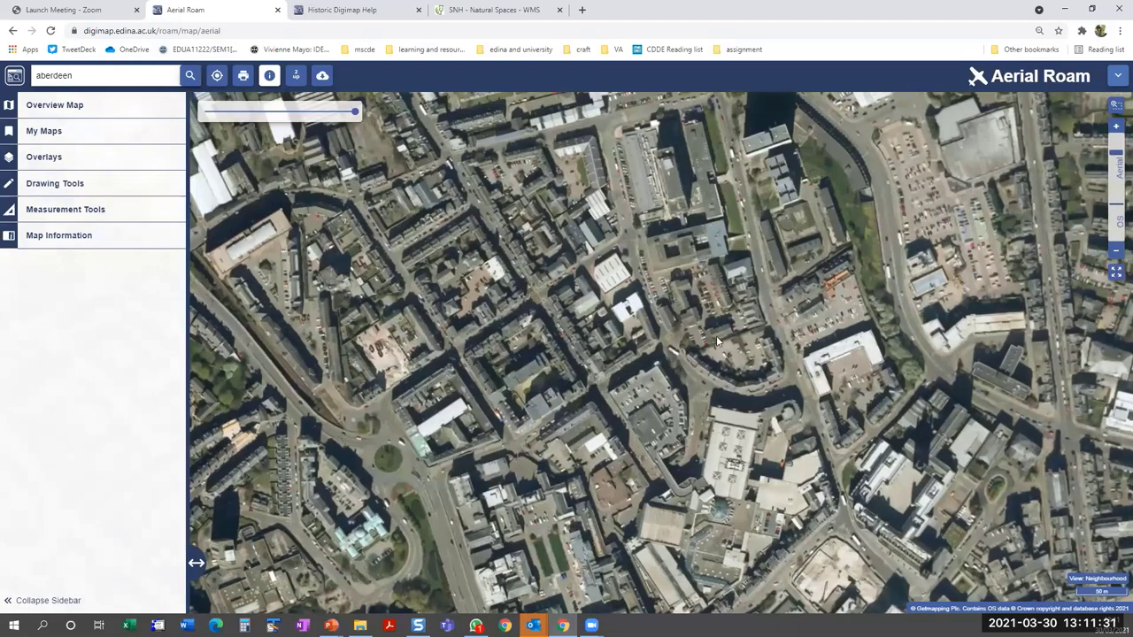
# - Inspect the city-centre imagery at Street scale, compare it in a two-map side-by-side view, and return to the single map
pyautogui.moveTo(716, 335); pyautogui.dragTo(657, 354)
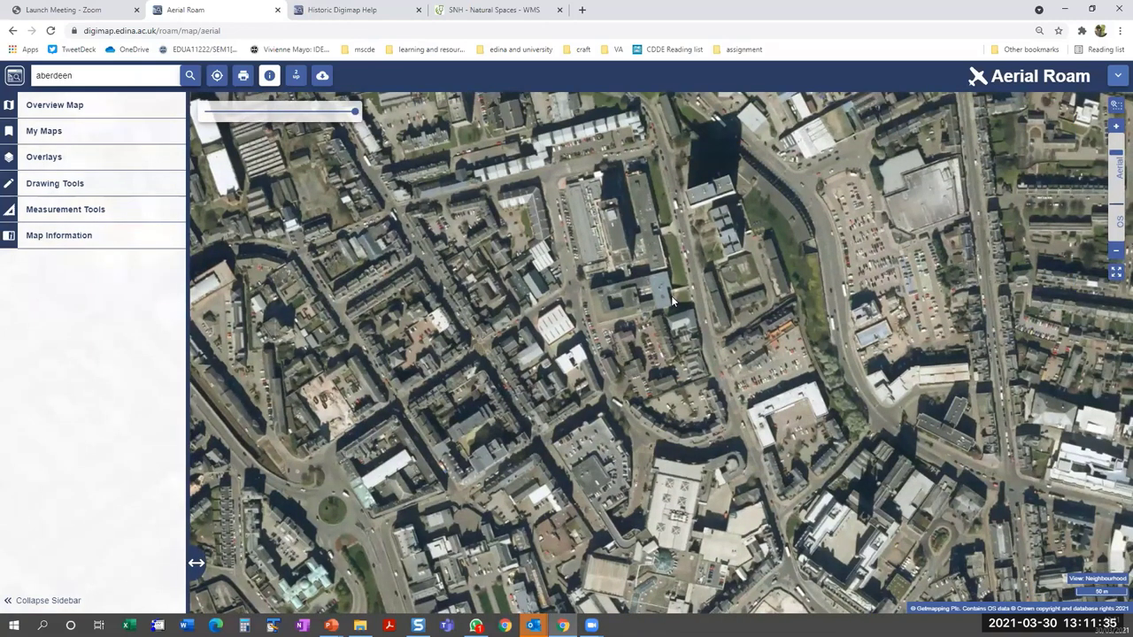
pyautogui.scroll(1, 757, 291)
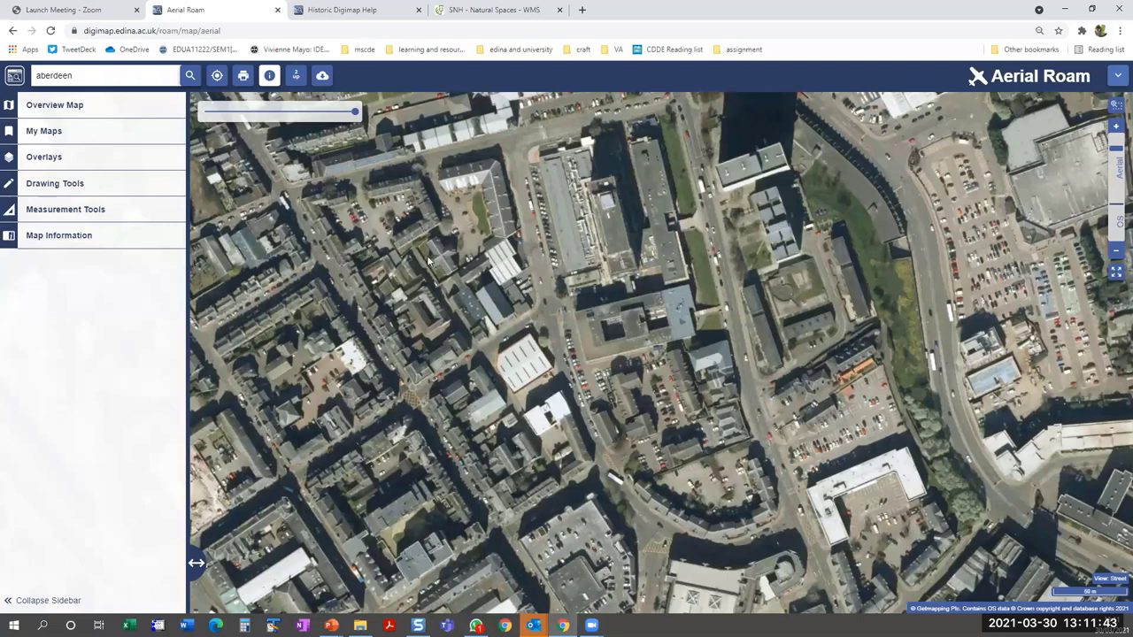
pyautogui.moveTo(428, 259); pyautogui.dragTo(490, 269)
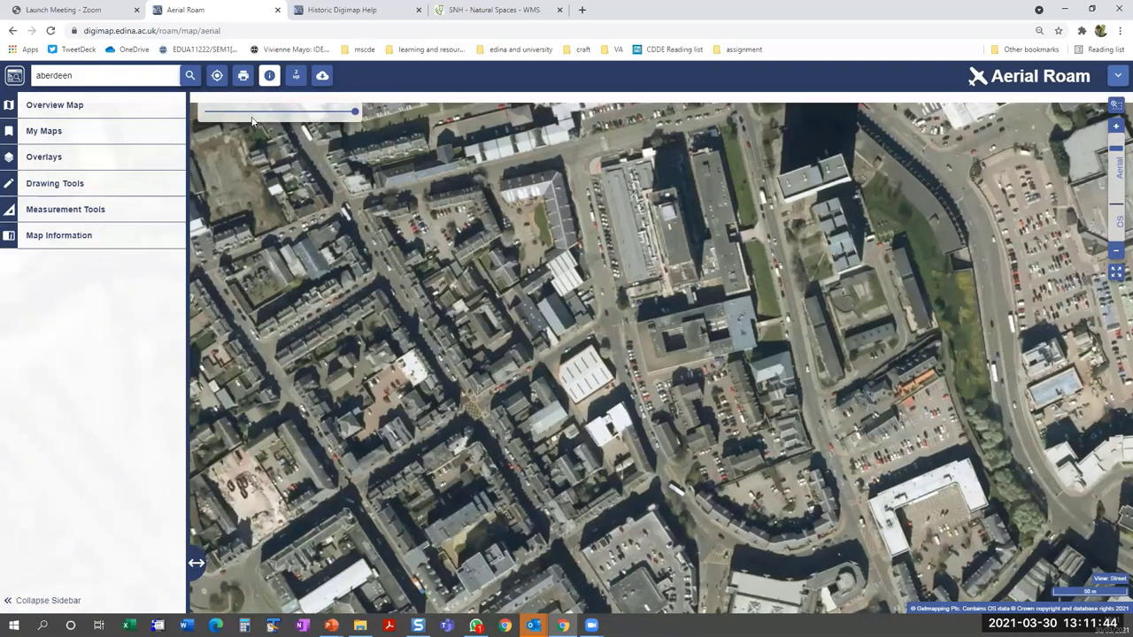
pyautogui.click(296, 76)
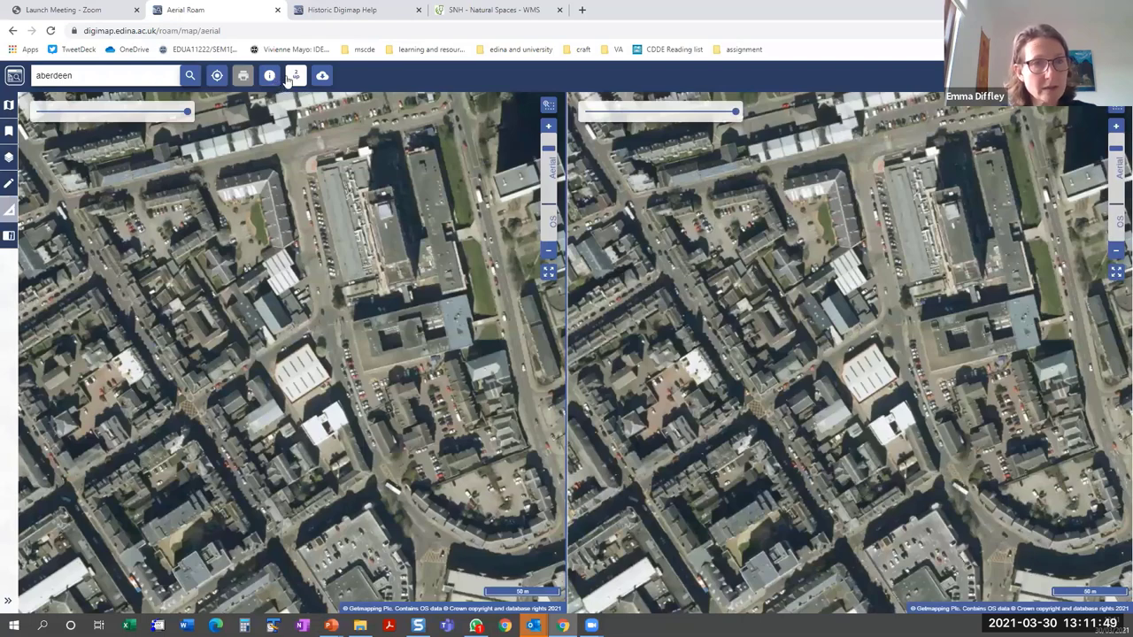
pyautogui.click(293, 77)
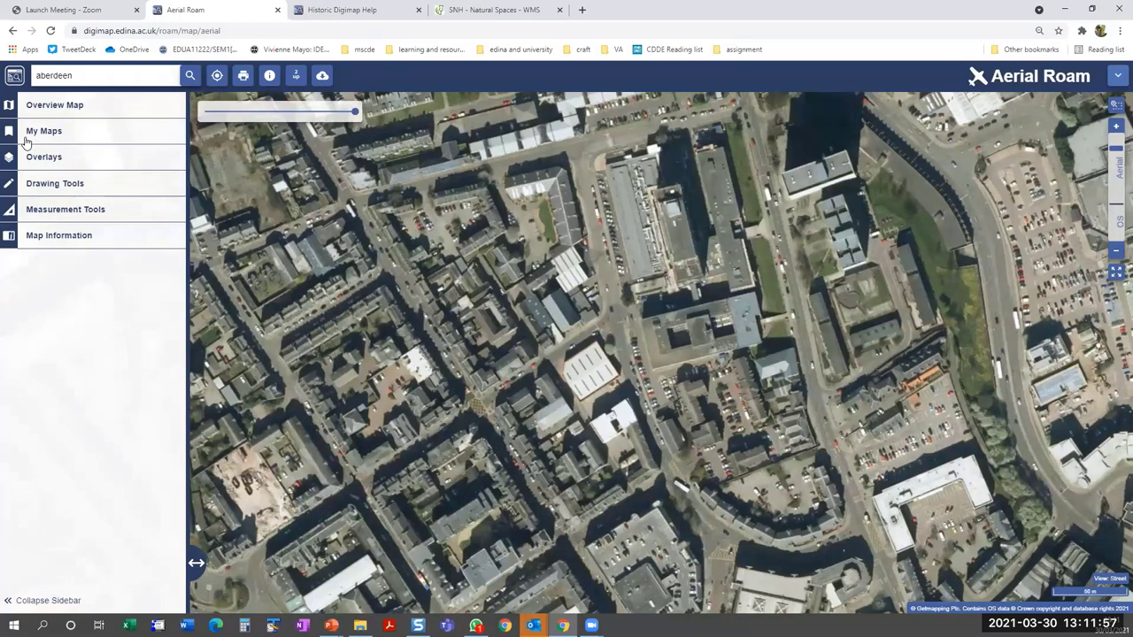
# - Save the current aerial view to the saved maps with the title "aberdeen"
pyautogui.click(86, 135)
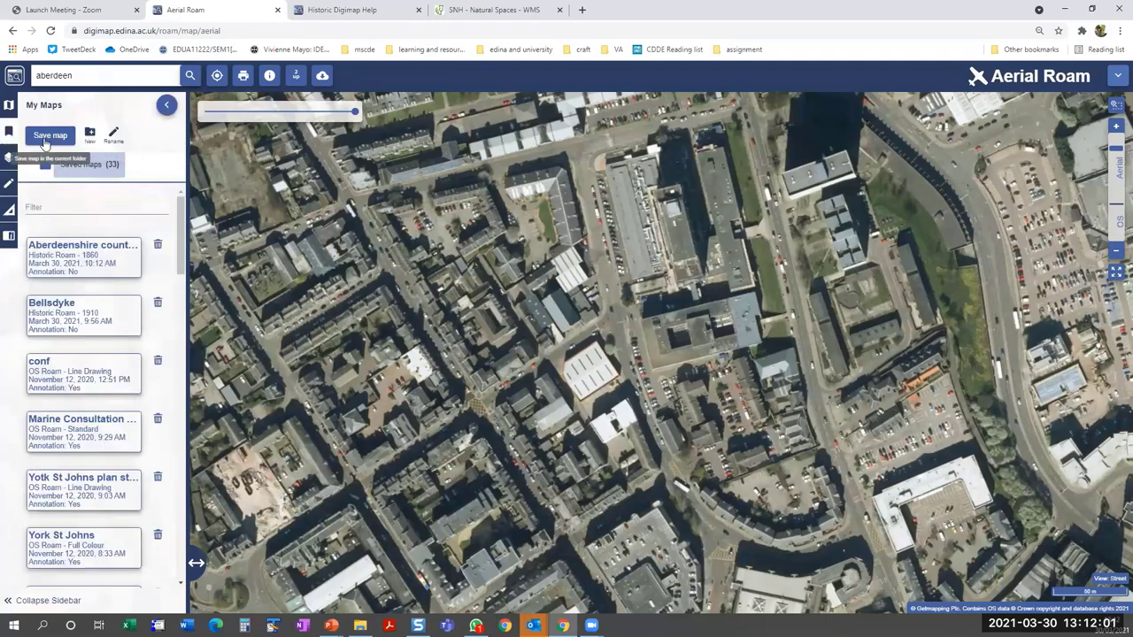
pyautogui.click(56, 139)
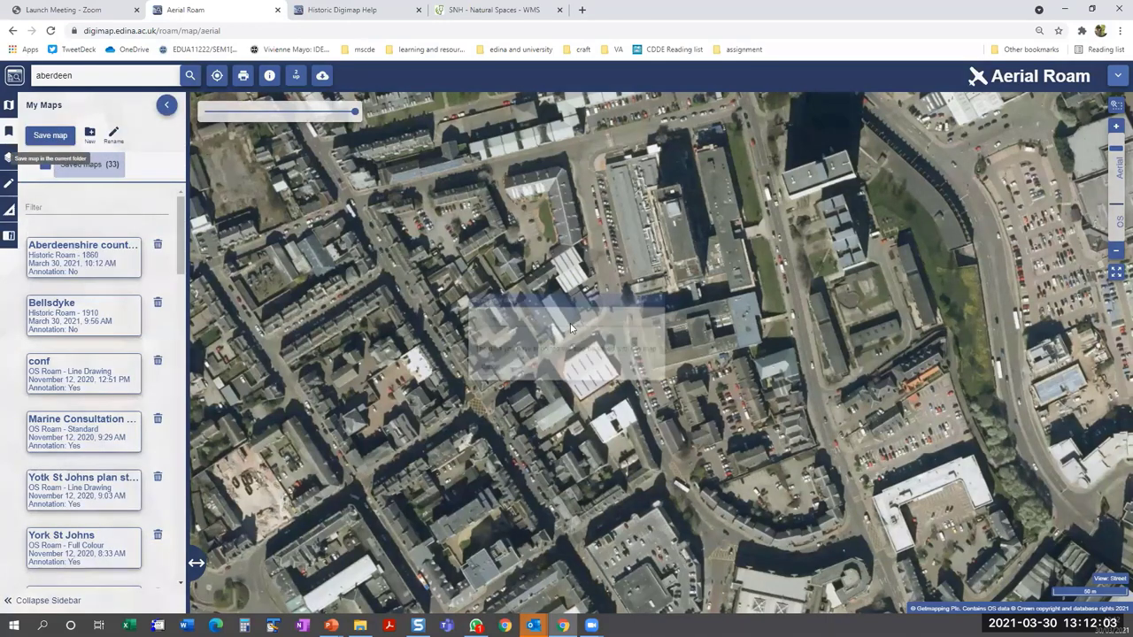
pyautogui.write('aberdeen')
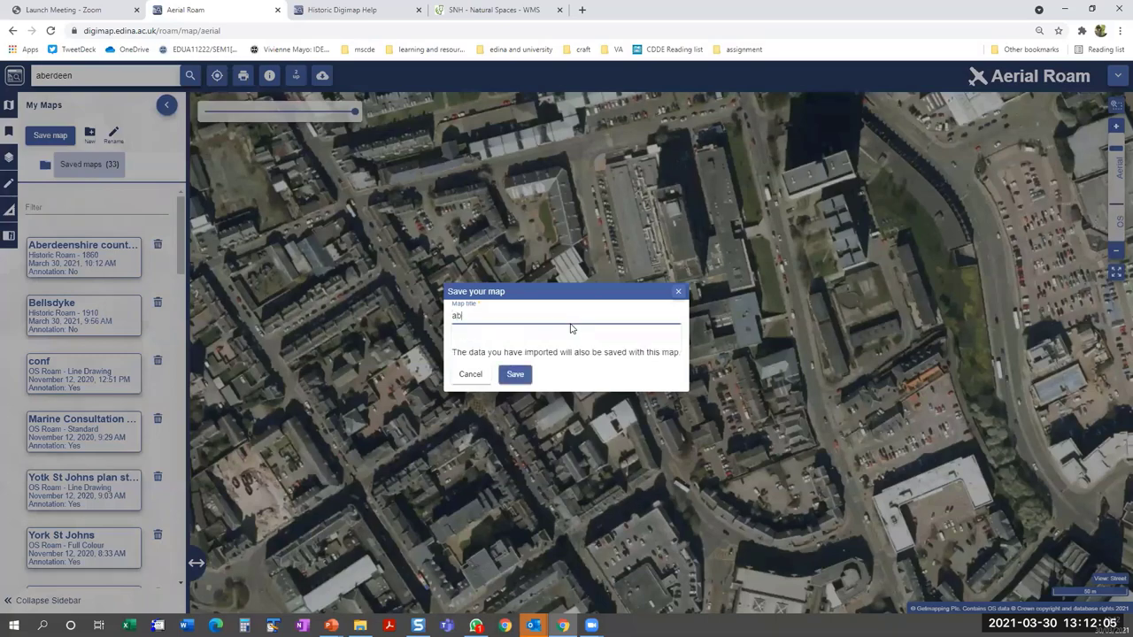
pyautogui.click(522, 375)
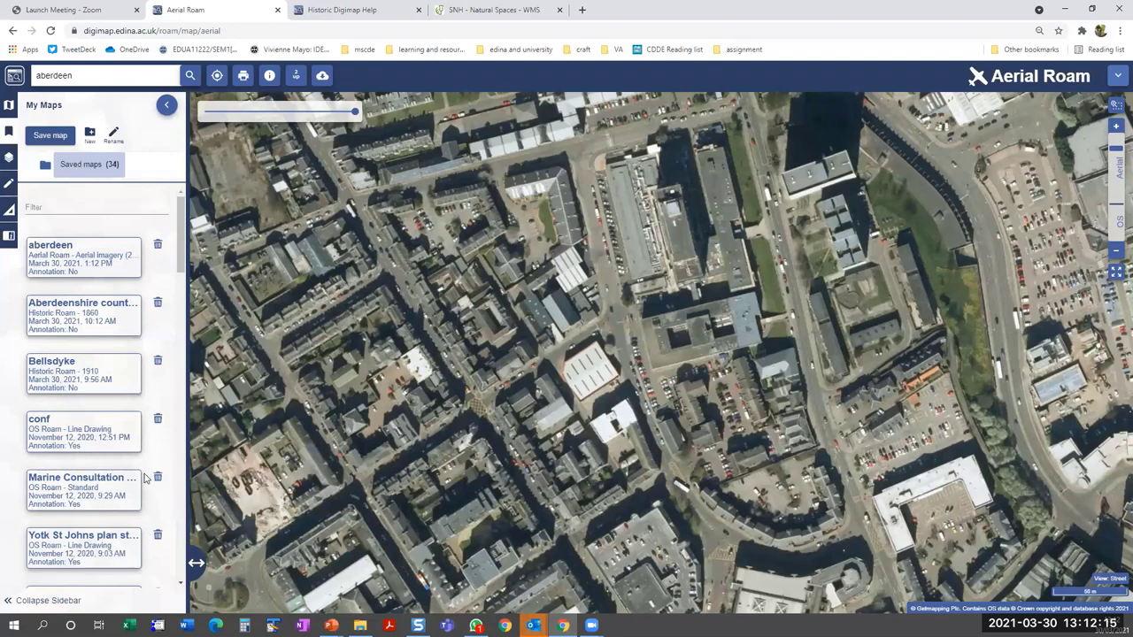
# - Open the saved "newcastle site" map to view its location in aerial imagery
pyautogui.scroll(-2, 123, 483)
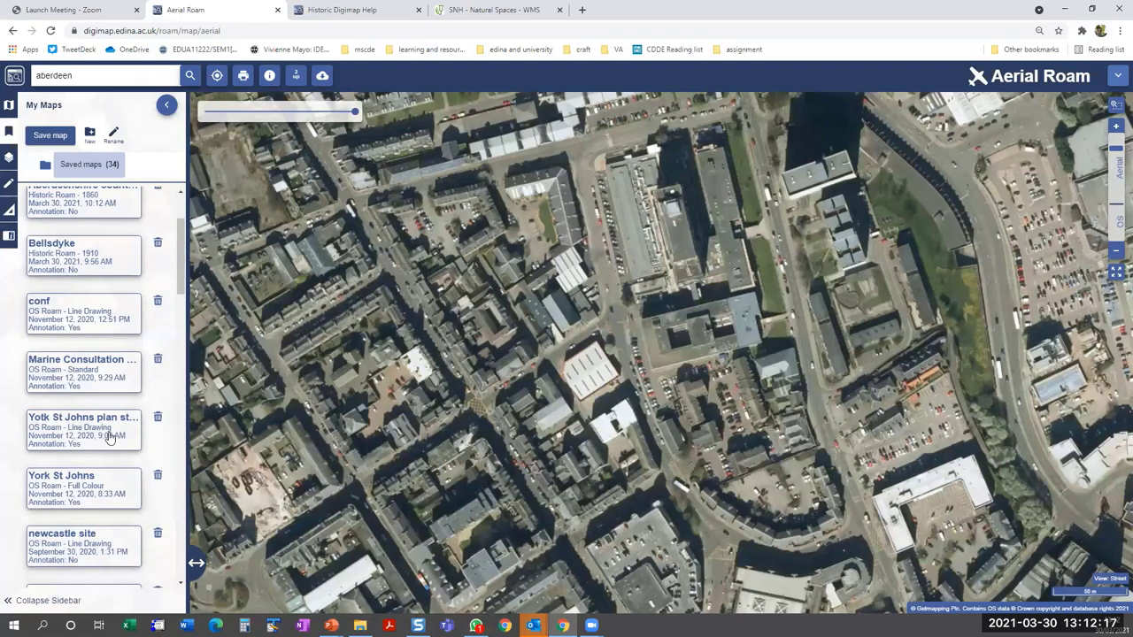
pyautogui.scroll(-1, 110, 435)
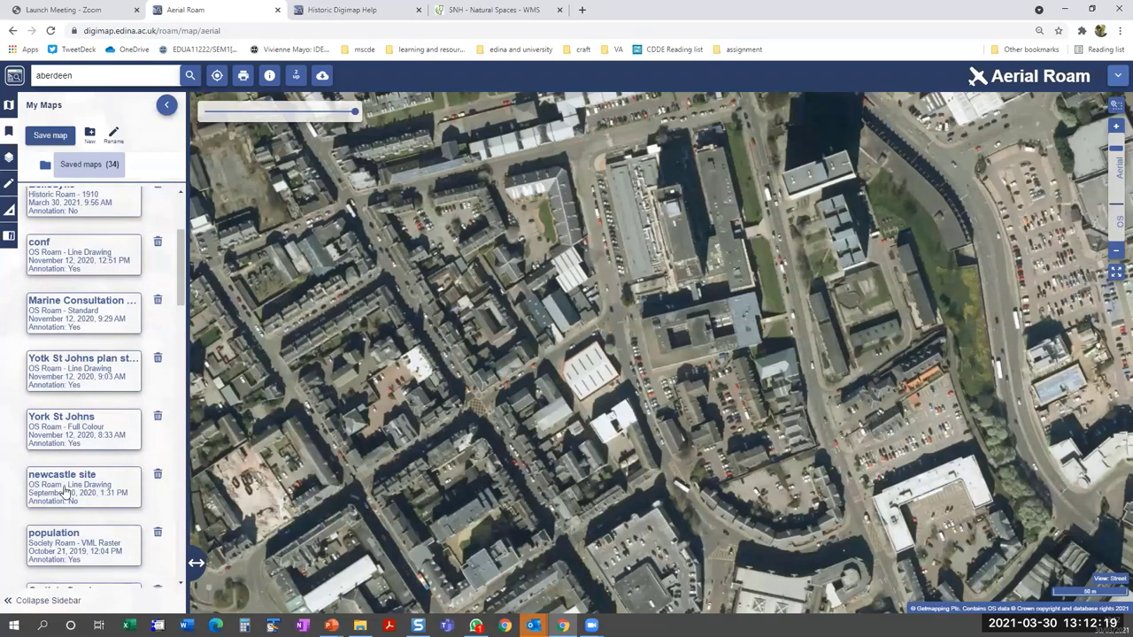
pyautogui.click(87, 497)
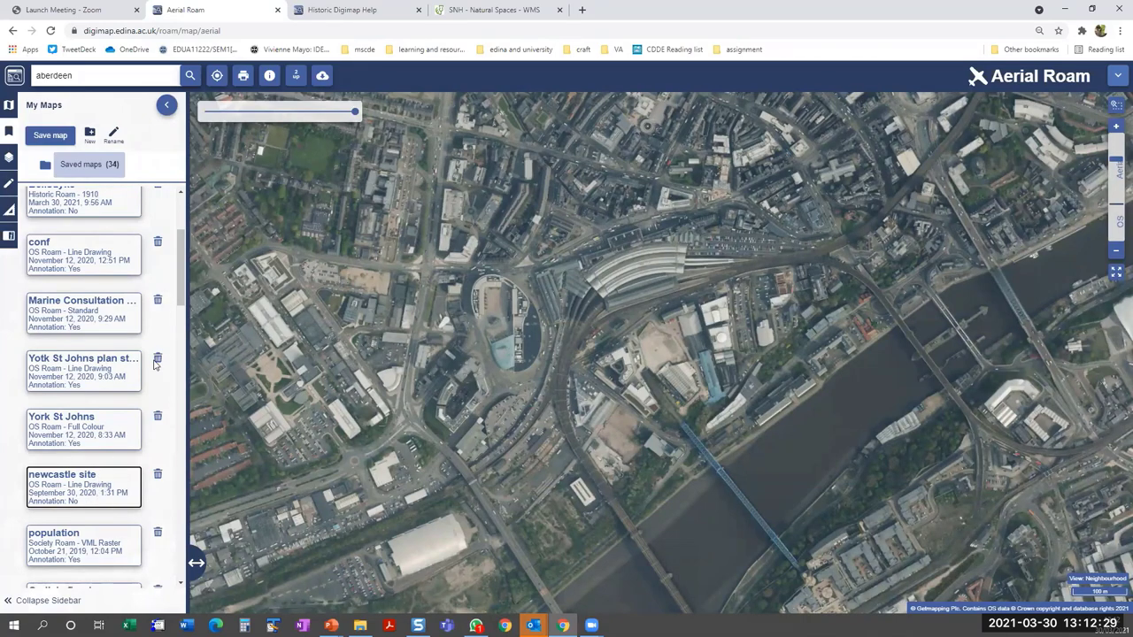
# - Reopen the saved "aberdeen" map and view the surrounding city-centre streets
pyautogui.scroll(5, 179, 370)
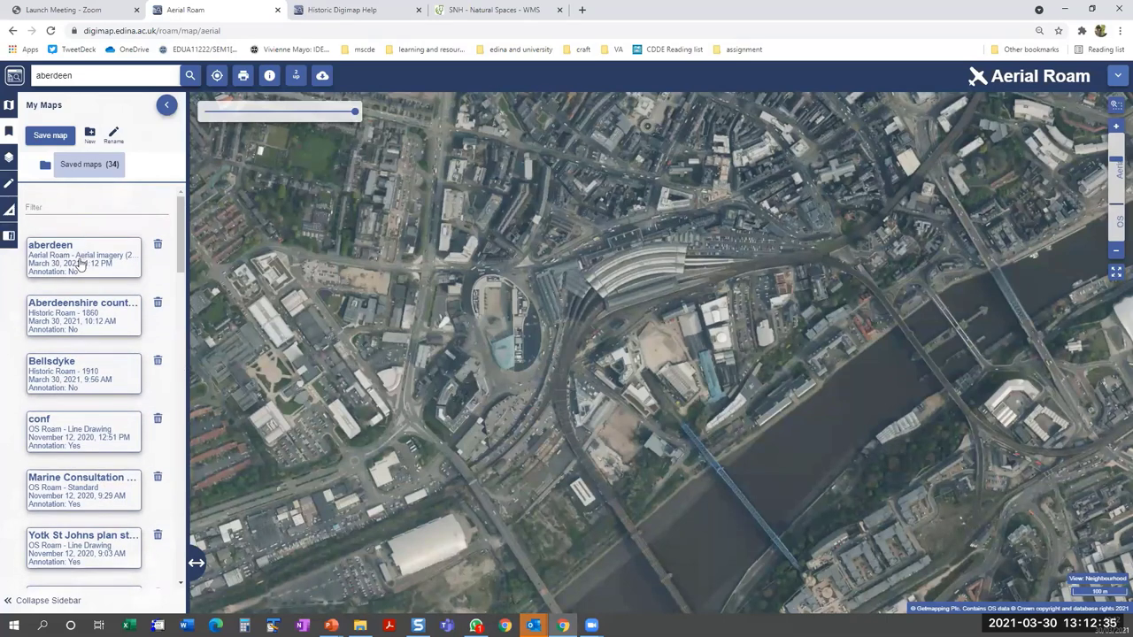
pyautogui.click(79, 263)
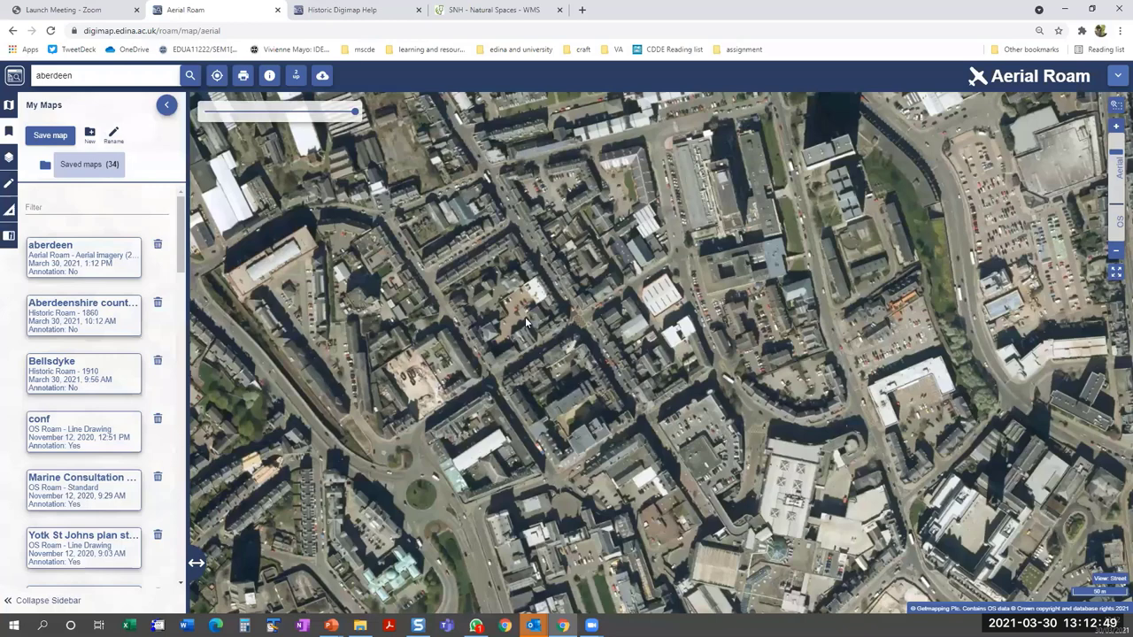
pyautogui.moveTo(518, 328); pyautogui.dragTo(600, 346)
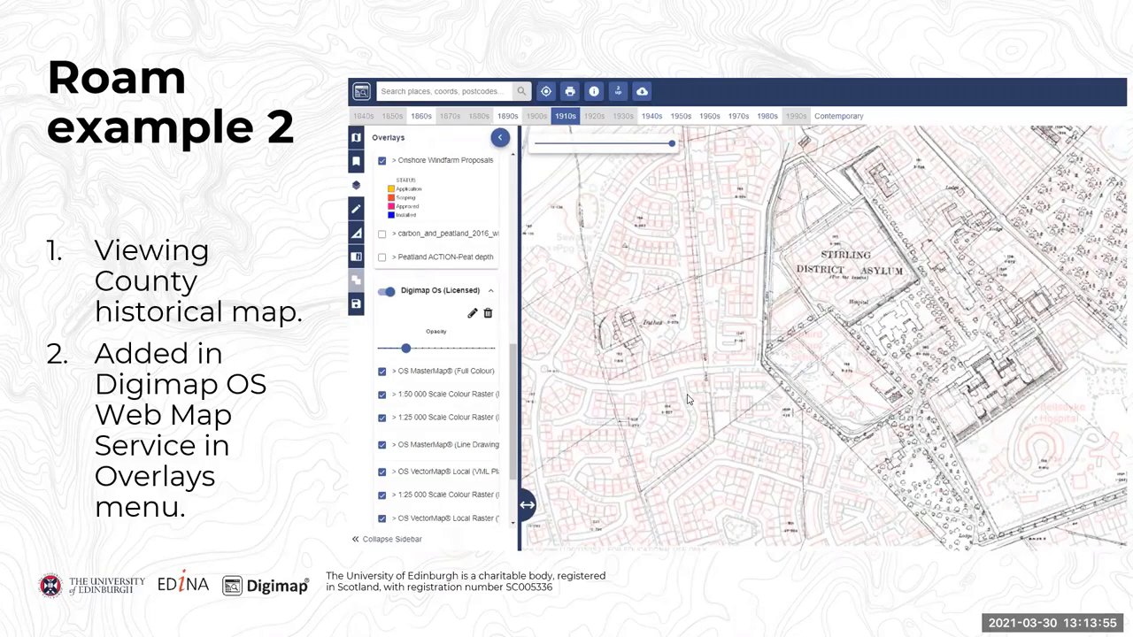
pyautogui.press('Left')
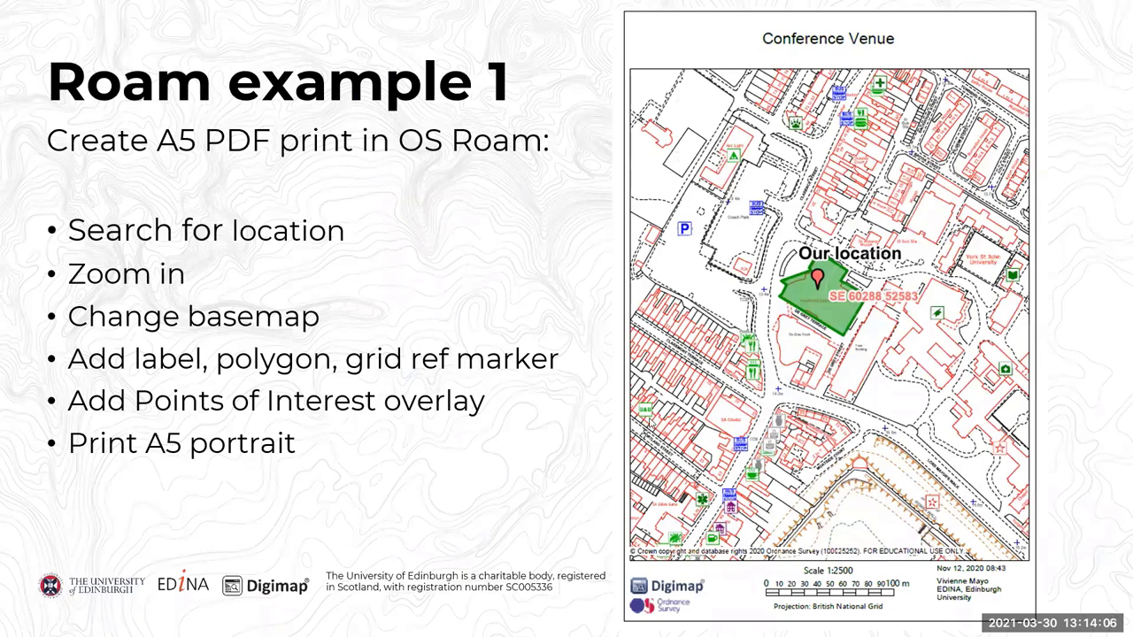
pyautogui.press('Right')
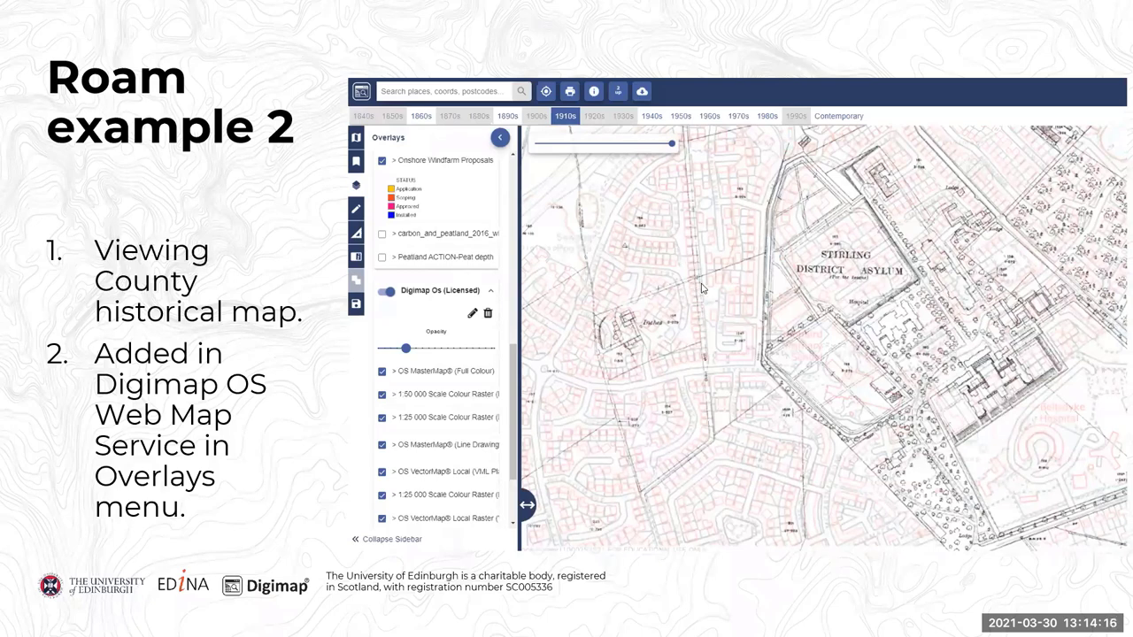
pyautogui.press('Right')
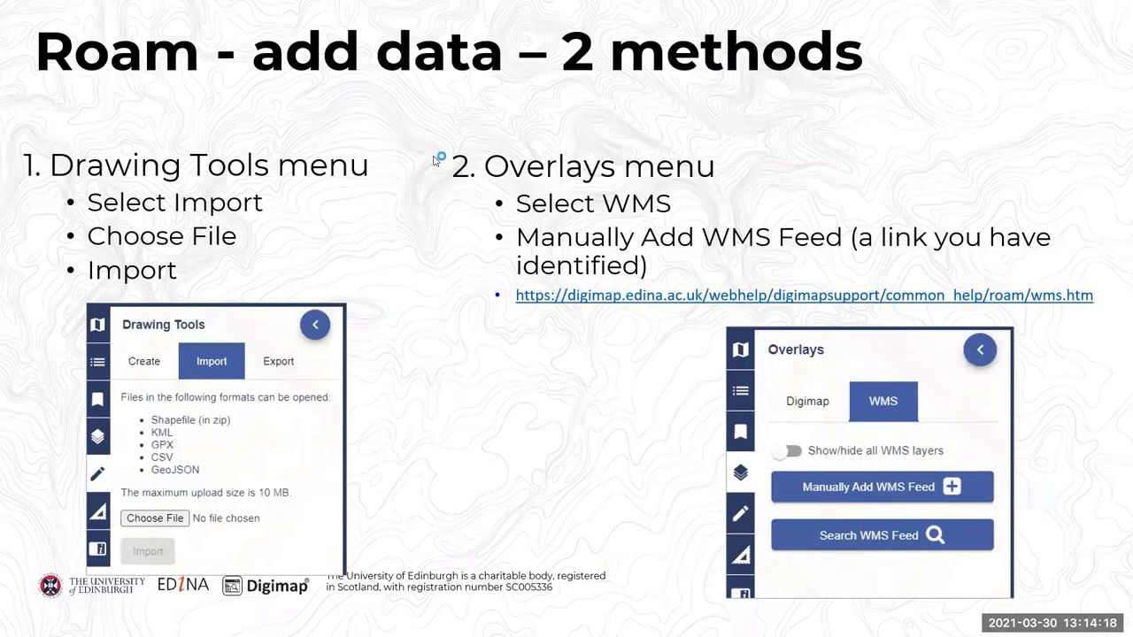